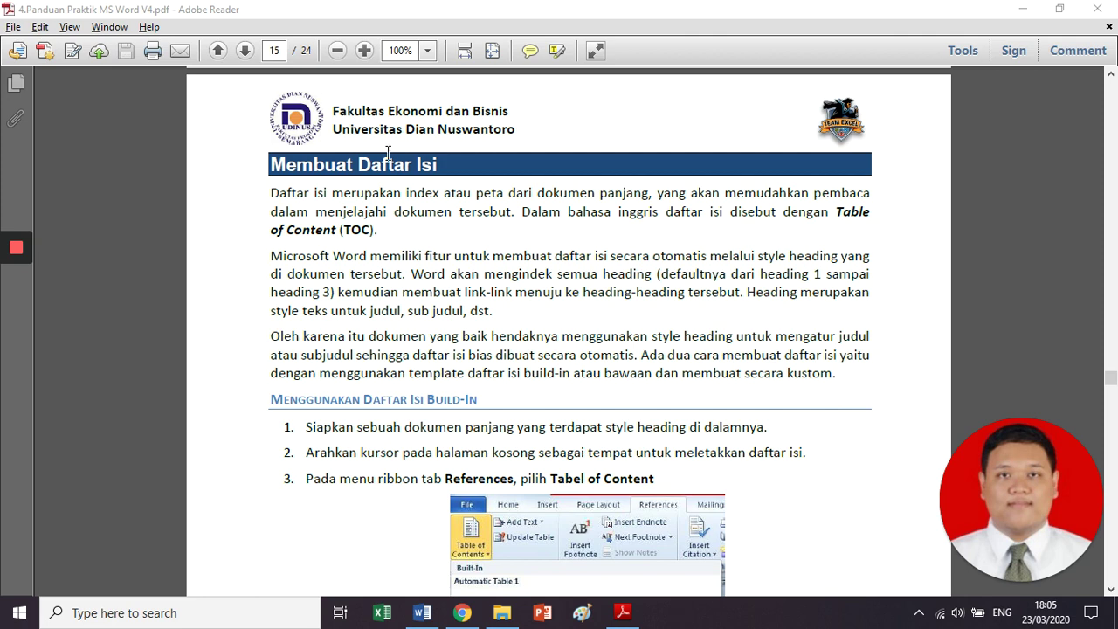
- Read the Membuat Daftar Isi page of the guide, including the first instructions for the built-in table of contents
{"action": "left_click", "coordinate": [236, 187]}
{"action": "scroll", "coordinate": [236, 186], "scroll_direction": "down", "scroll_amount": 1}
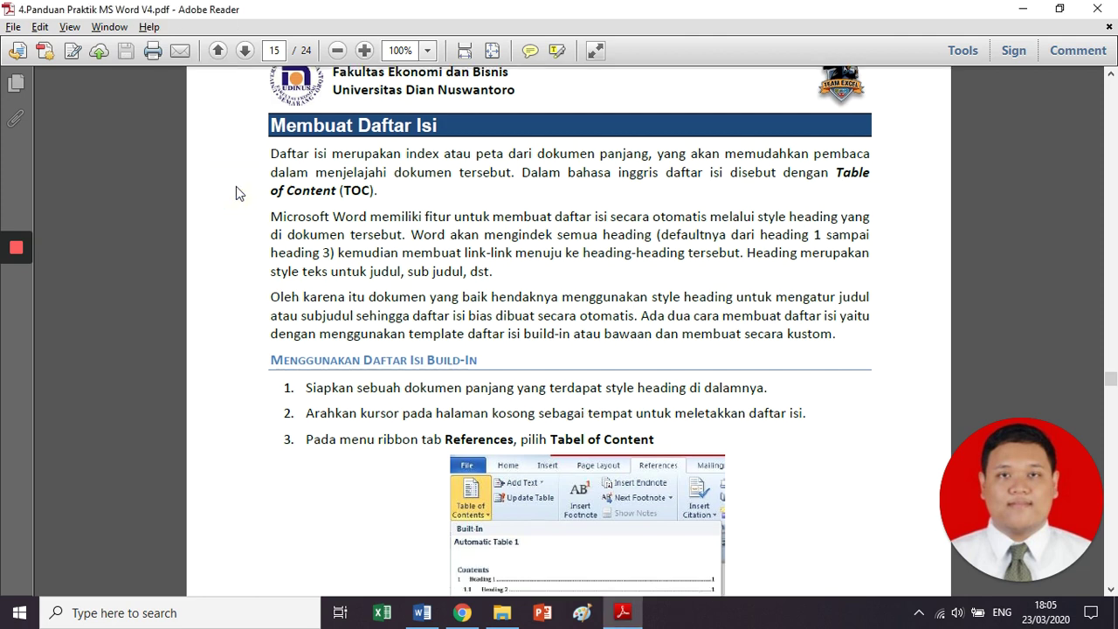
{"action": "scroll", "coordinate": [236, 186], "scroll_direction": "up", "scroll_amount": 1}
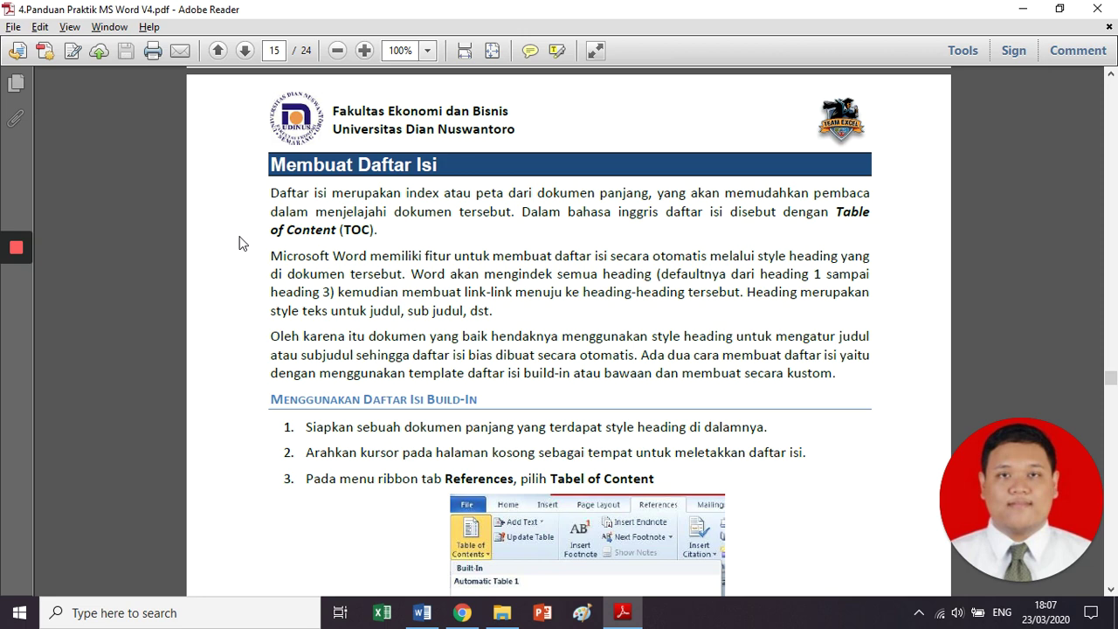
{"action": "scroll", "coordinate": [242, 243], "scroll_direction": "down", "scroll_amount": 5}
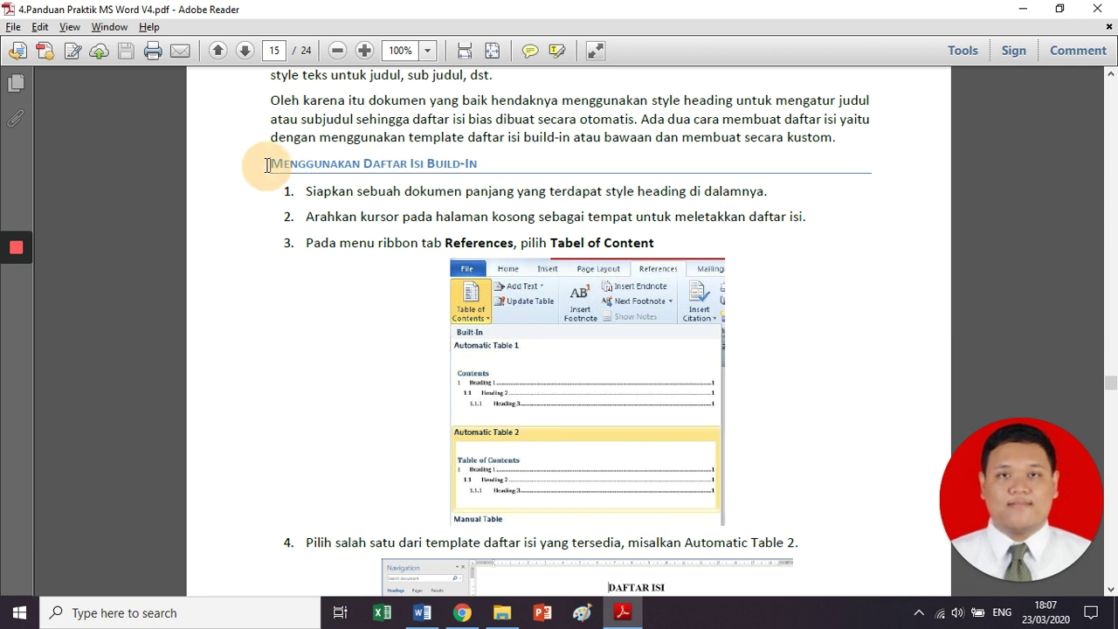
{"action": "left_click_drag", "start_coordinate": [267, 165], "coordinate": [546, 194]}
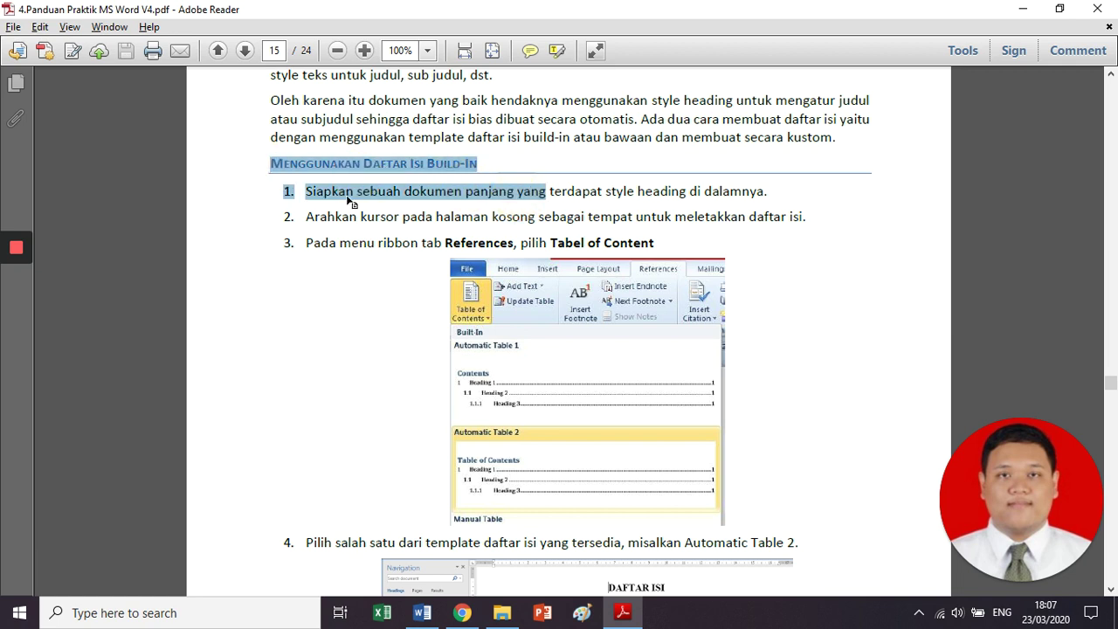
{"action": "left_click", "coordinate": [280, 192]}
{"action": "left_click_drag", "start_coordinate": [278, 193], "coordinate": [743, 185]}
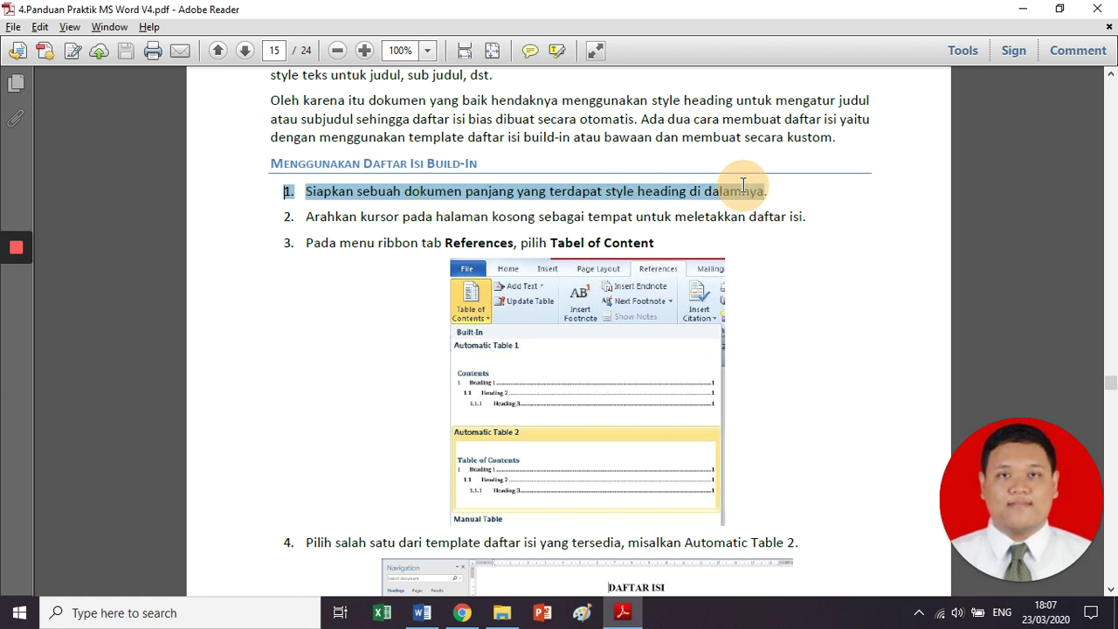
{"action": "left_click", "coordinate": [612, 163]}
- Switch to the Contoh Penggunaan Style document in Word and examine its headings and their styles from DAFTAR ISI to DAFTAR PUSTAKA
{"action": "key", "text": "alt+Tab"}
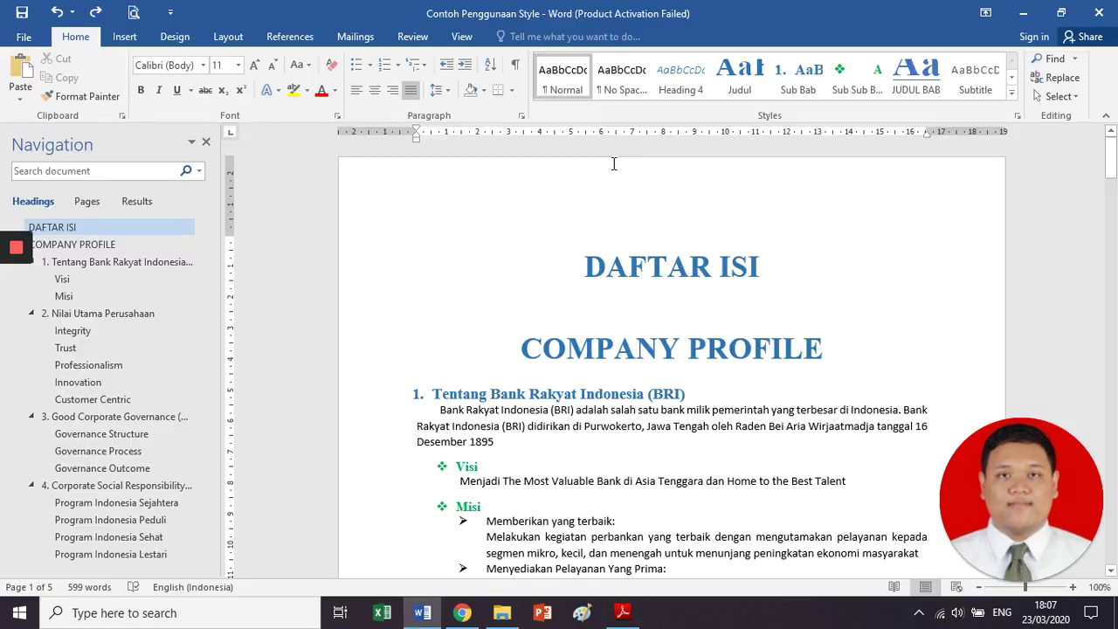
{"action": "scroll", "coordinate": [481, 234], "scroll_direction": "down", "scroll_amount": 3}
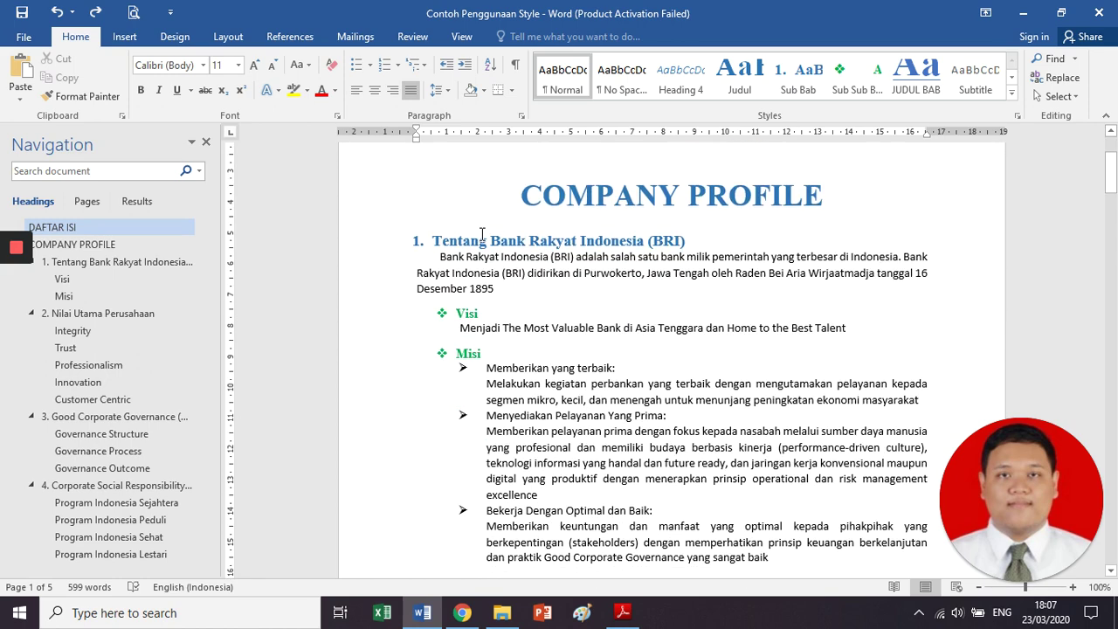
{"action": "left_click", "coordinate": [370, 192]}
{"action": "left_click_drag", "start_coordinate": [371, 192], "coordinate": [373, 242]}
{"action": "left_click", "coordinate": [571, 267]}
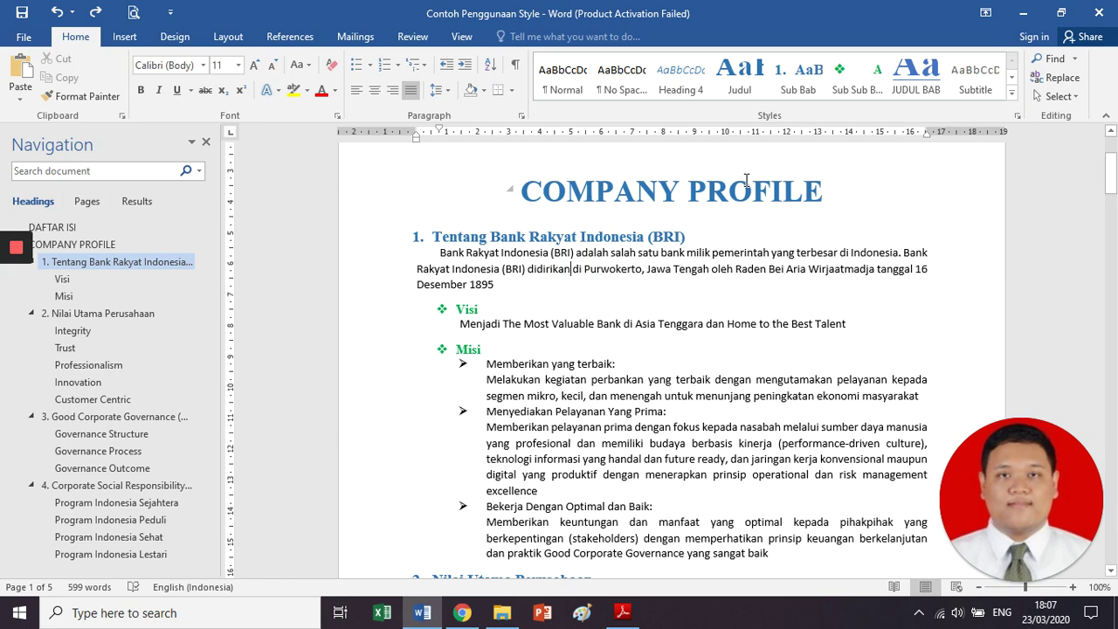
{"action": "left_click", "coordinate": [571, 235]}
{"action": "scroll", "coordinate": [570, 234], "scroll_direction": "down", "scroll_amount": 2}
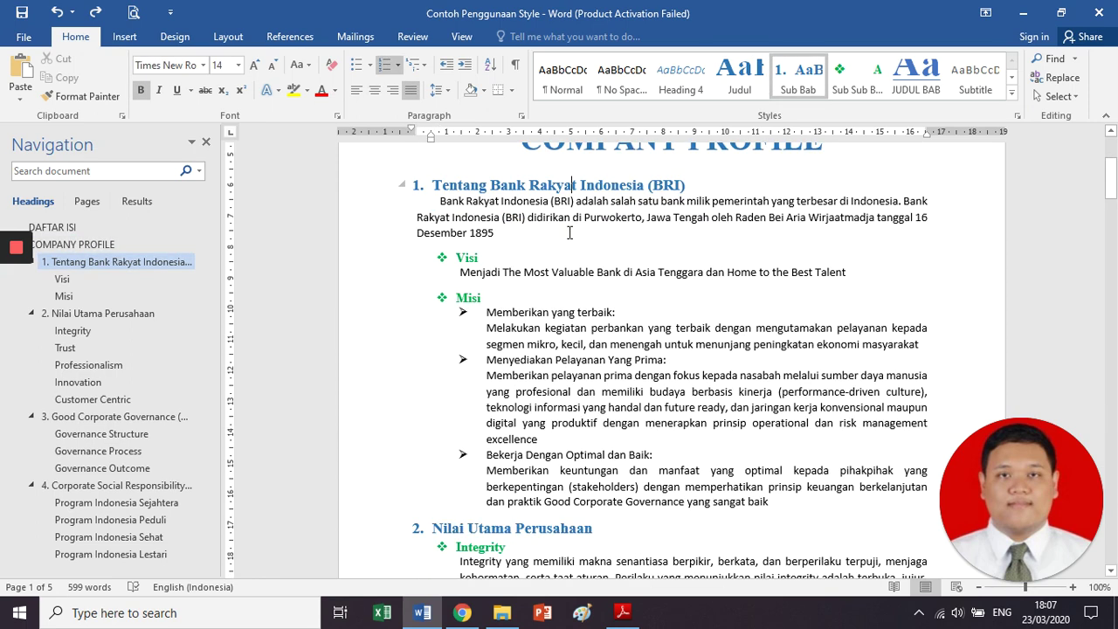
{"action": "left_click", "coordinate": [467, 230]}
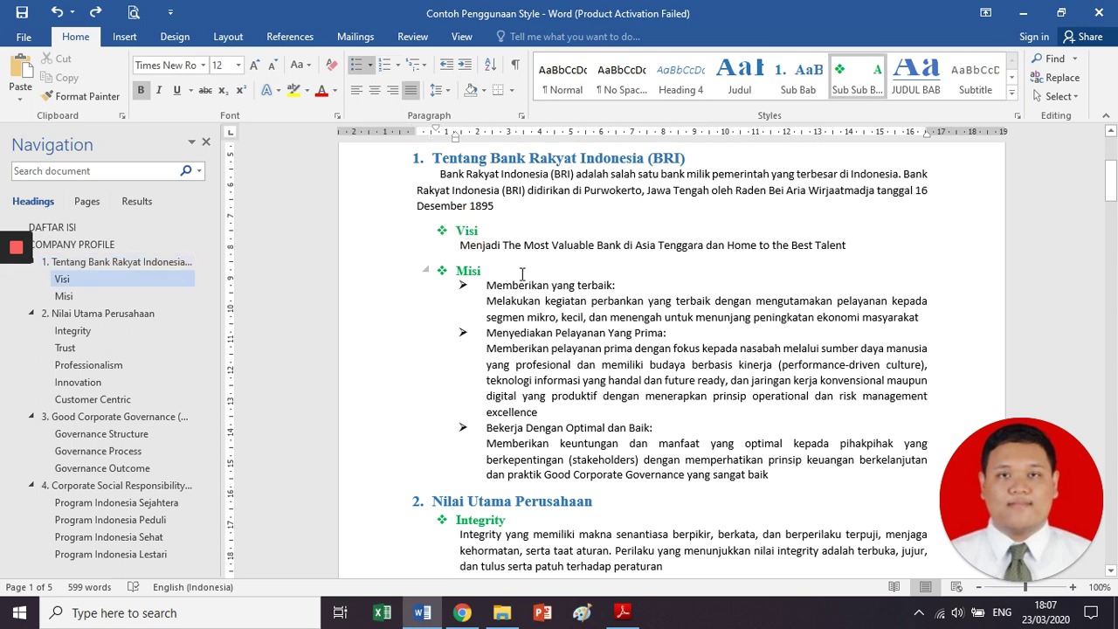
{"action": "scroll", "coordinate": [570, 282], "scroll_direction": "down", "scroll_amount": 10}
{"action": "scroll", "coordinate": [569, 281], "scroll_direction": "down", "scroll_amount": 20}
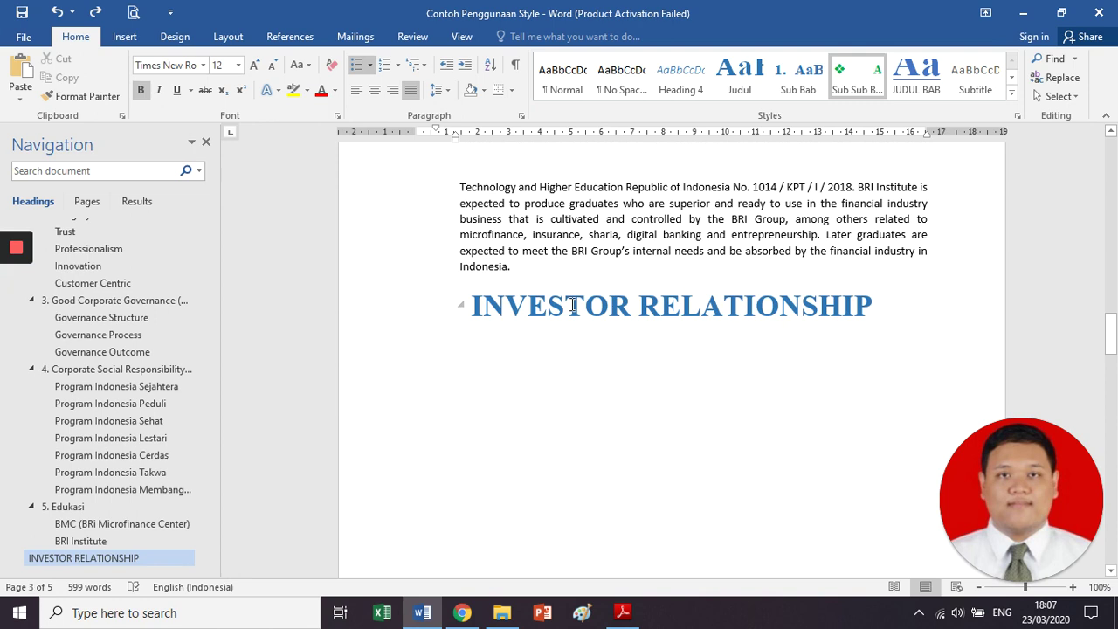
{"action": "left_click", "coordinate": [678, 273]}
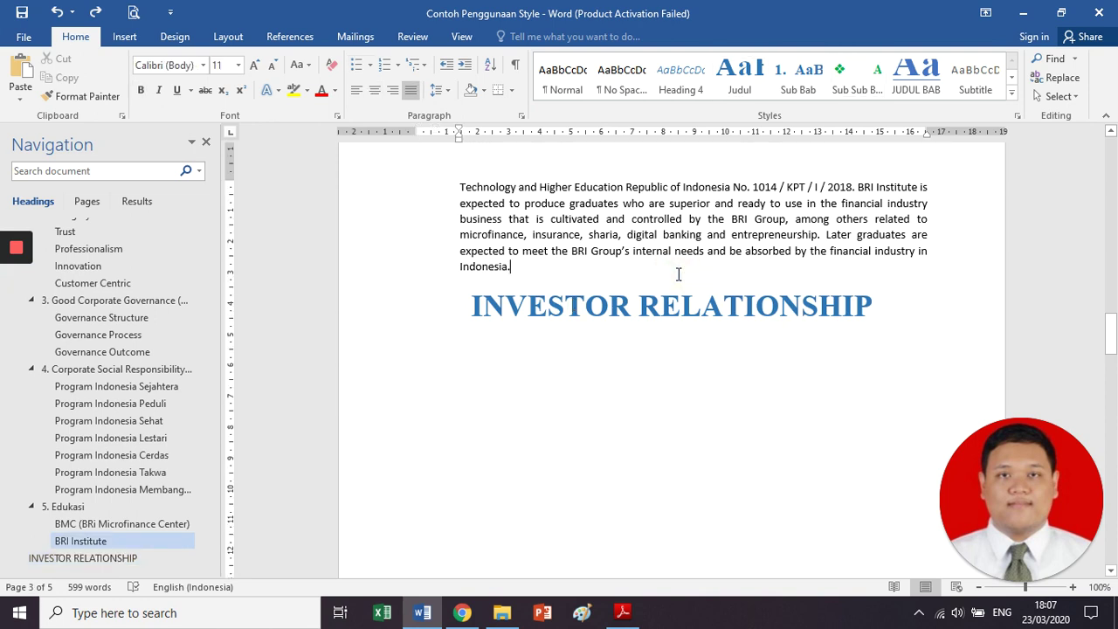
{"action": "scroll", "coordinate": [678, 273], "scroll_direction": "down", "scroll_amount": 10}
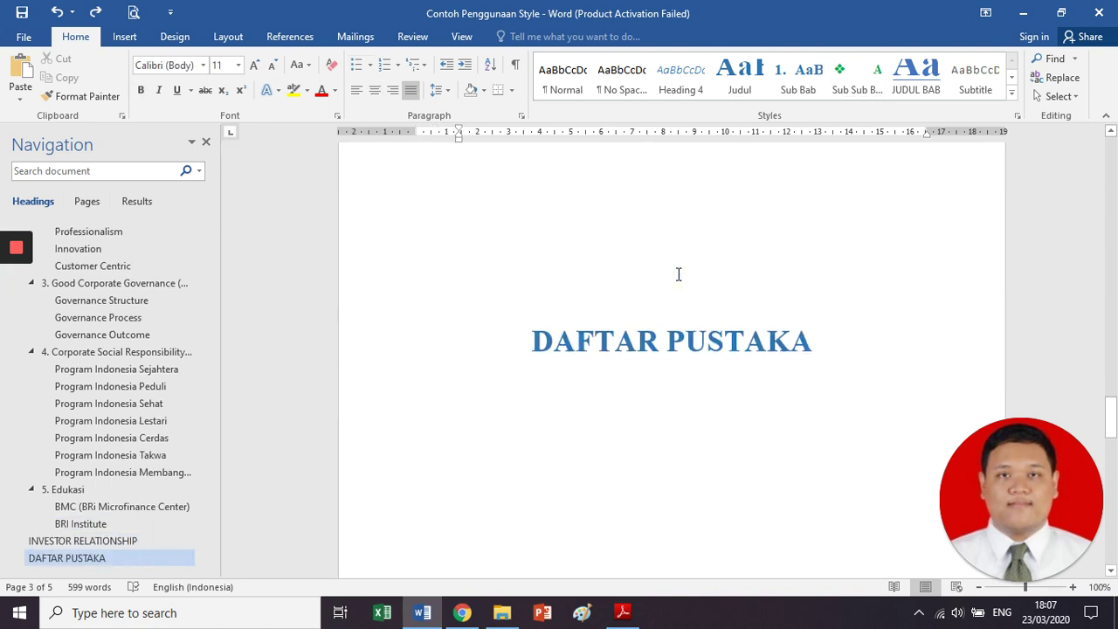
{"action": "left_click", "coordinate": [634, 349]}
{"action": "scroll", "coordinate": [635, 355], "scroll_direction": "up", "scroll_amount": 8}
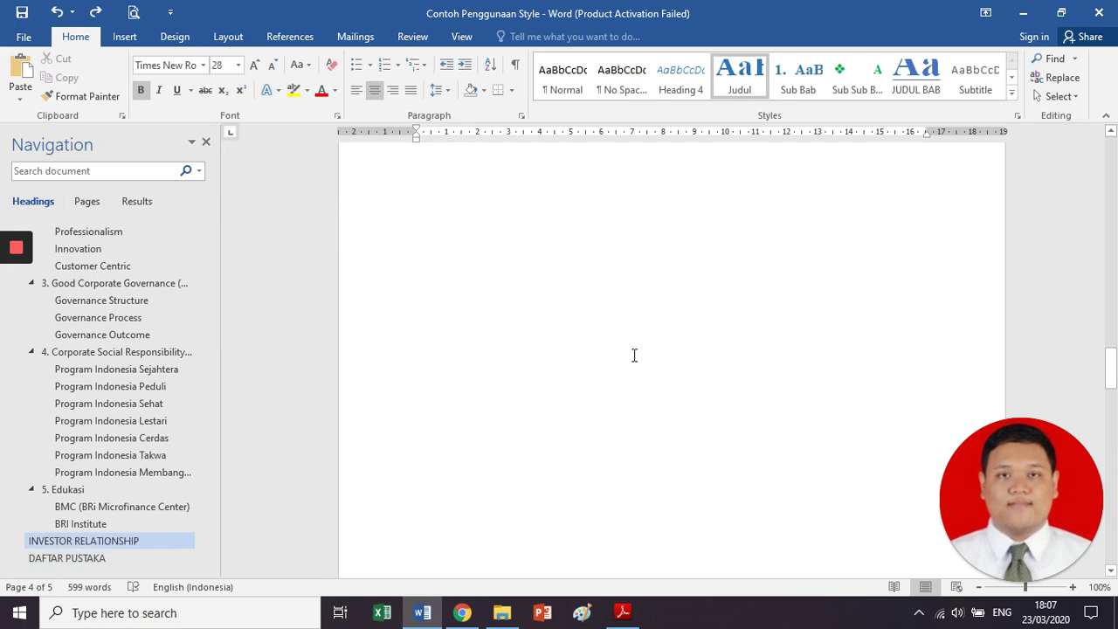
{"action": "scroll", "coordinate": [635, 355], "scroll_direction": "up", "scroll_amount": 20}
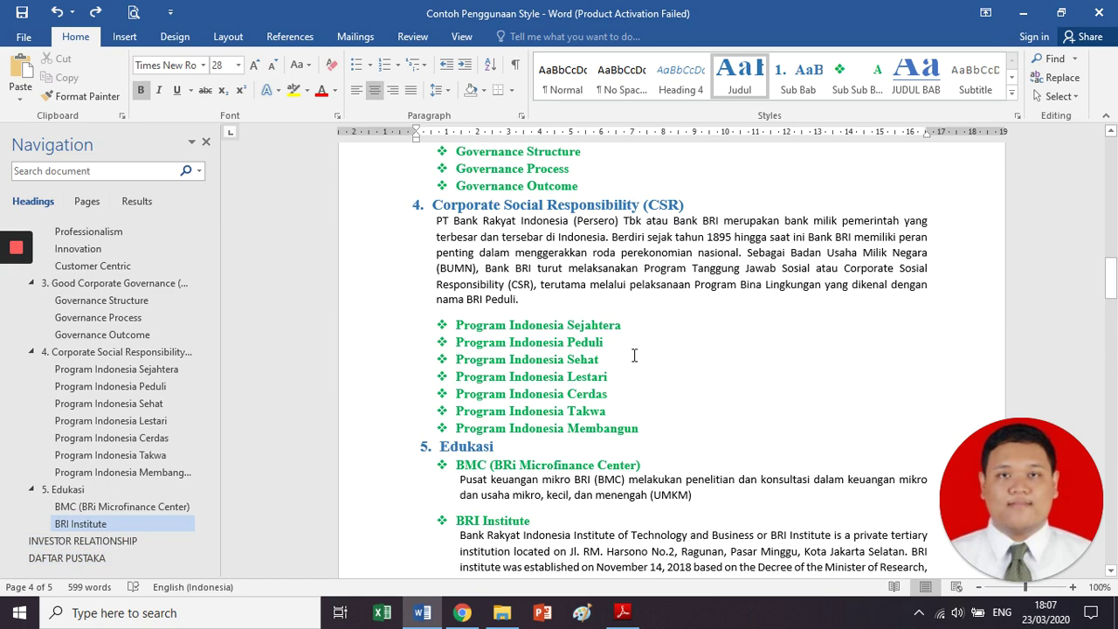
{"action": "left_click", "coordinate": [632, 264]}
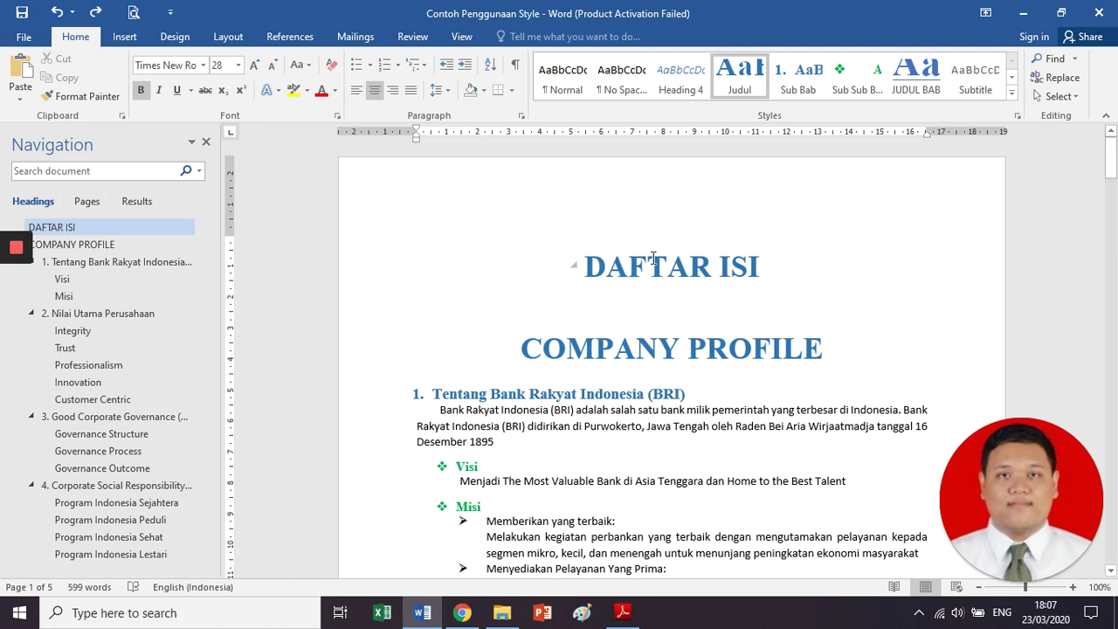
{"action": "left_click", "coordinate": [653, 257]}
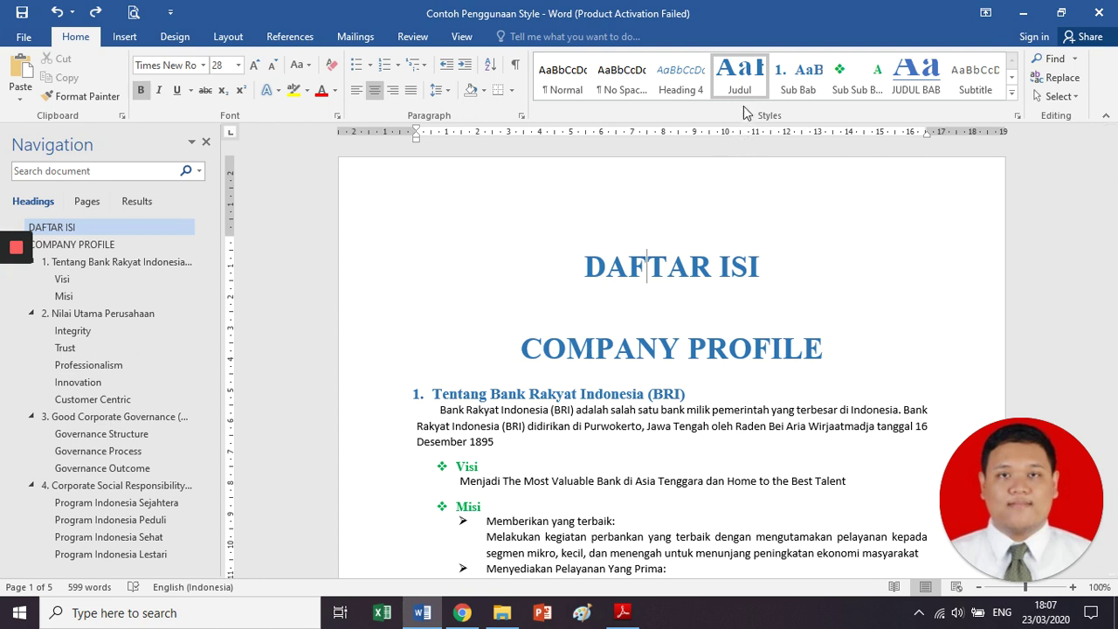
- Insert the built-in Automatic Table 1 table of contents on the empty line below the DAFTAR ISI heading
{"action": "left_click", "coordinate": [663, 301]}
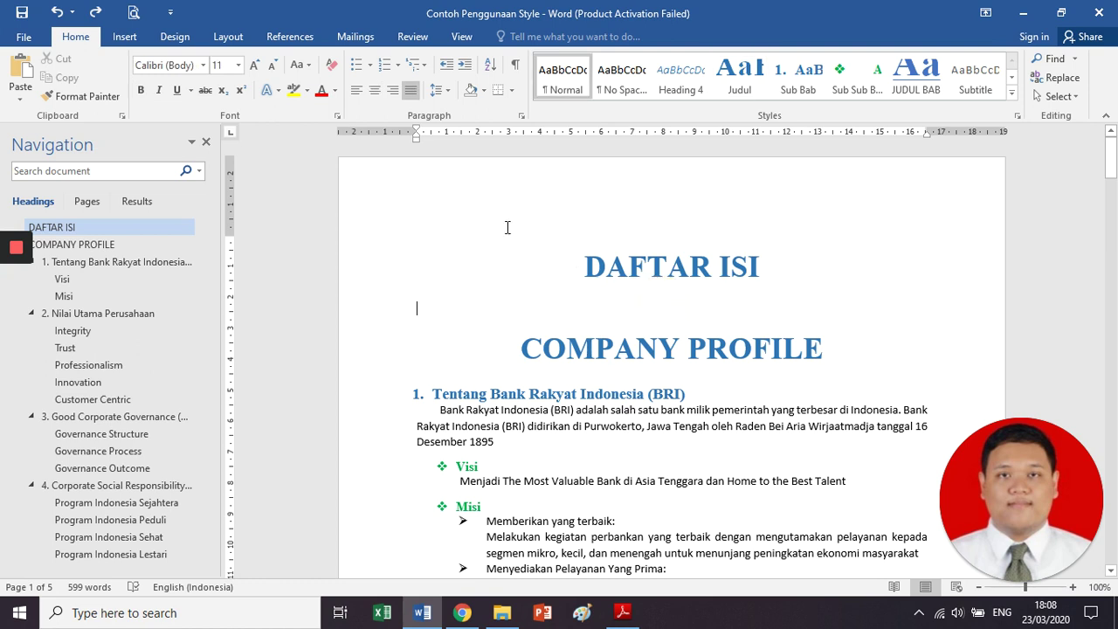
{"action": "left_click", "coordinate": [290, 39]}
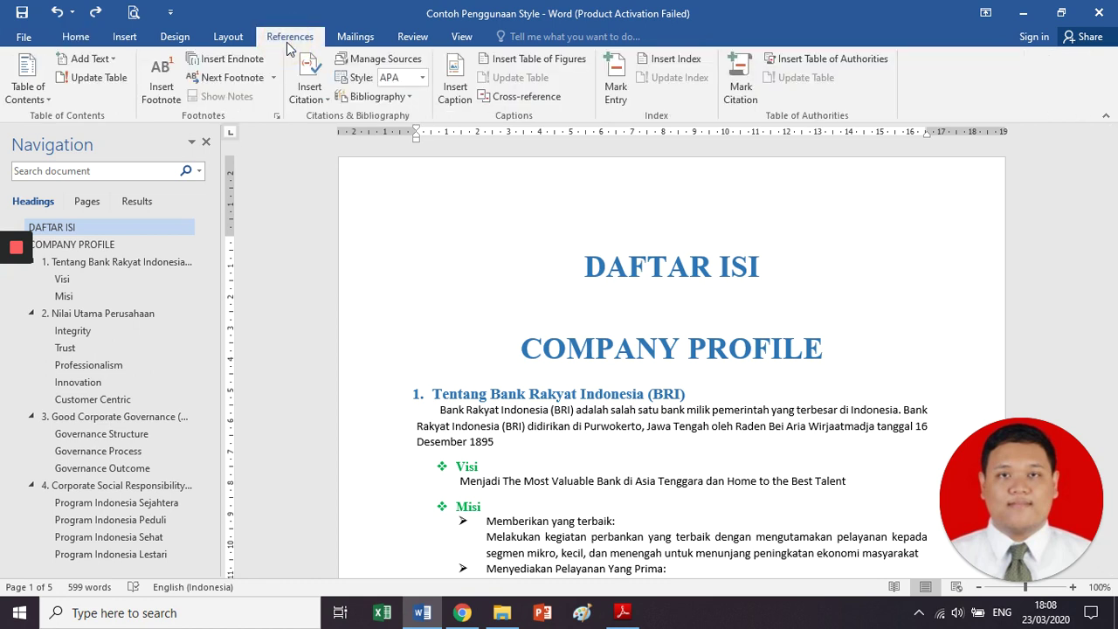
{"action": "left_click", "coordinate": [85, 114]}
{"action": "left_click", "coordinate": [26, 96]}
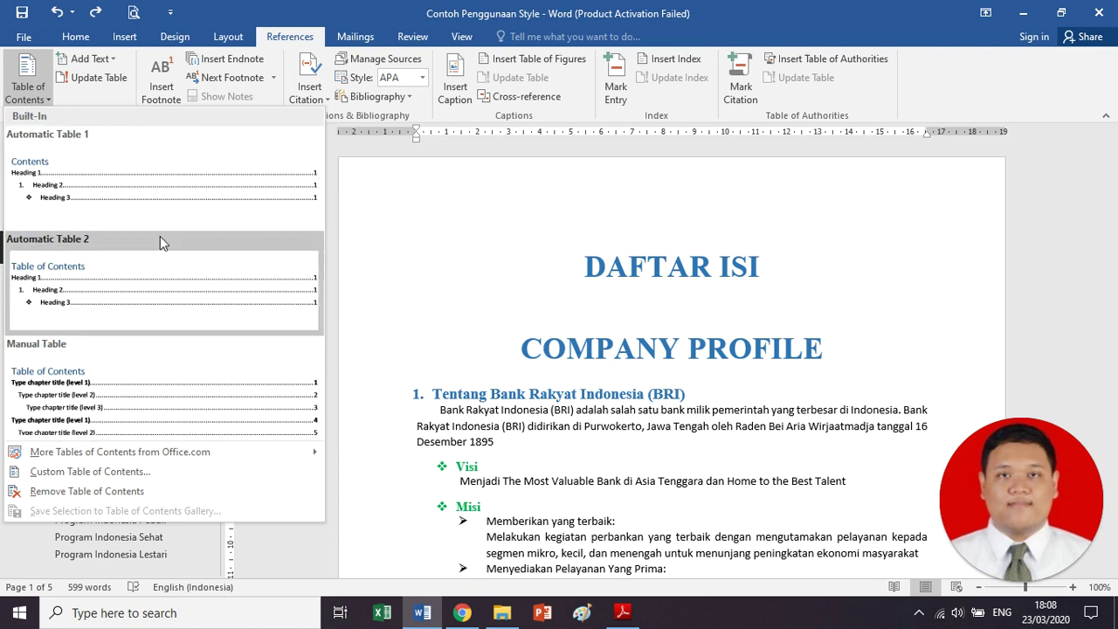
{"action": "left_click", "coordinate": [182, 171]}
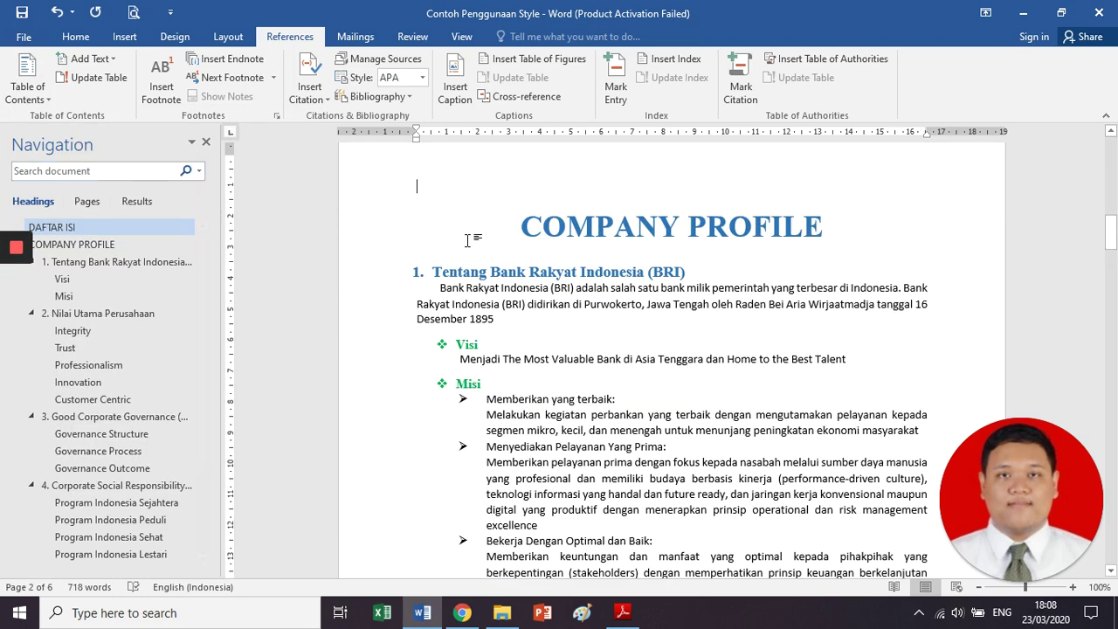
- Examine the inserted table of contents from its Contents title through the last entry and the blank line at its end
{"action": "scroll", "coordinate": [469, 241], "scroll_direction": "up", "scroll_amount": 10}
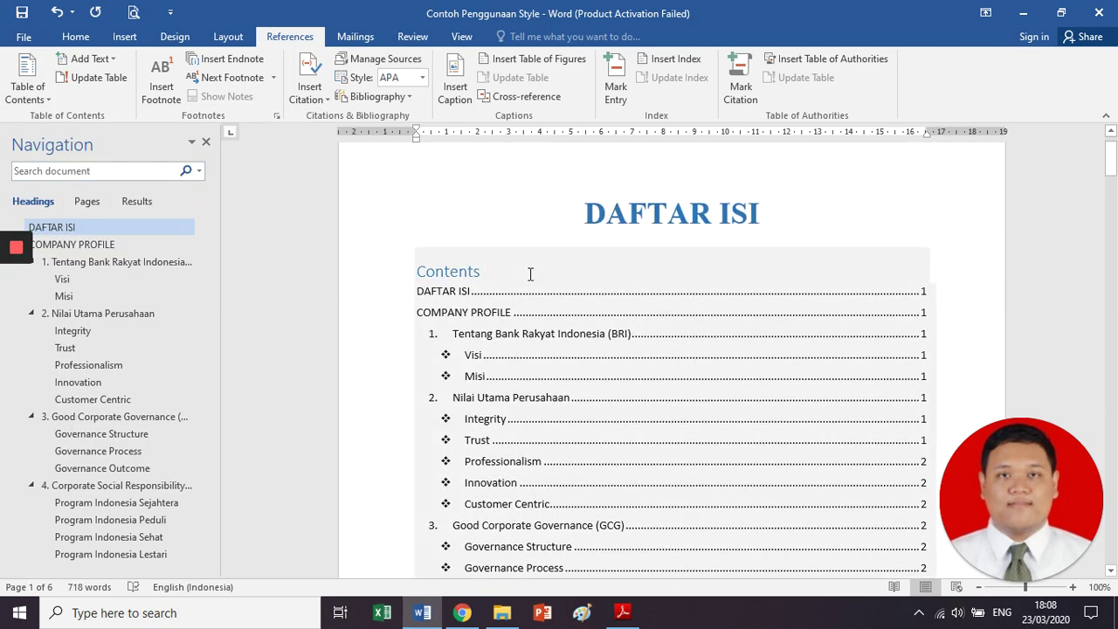
{"action": "left_click", "coordinate": [513, 301]}
{"action": "left_click", "coordinate": [569, 273]}
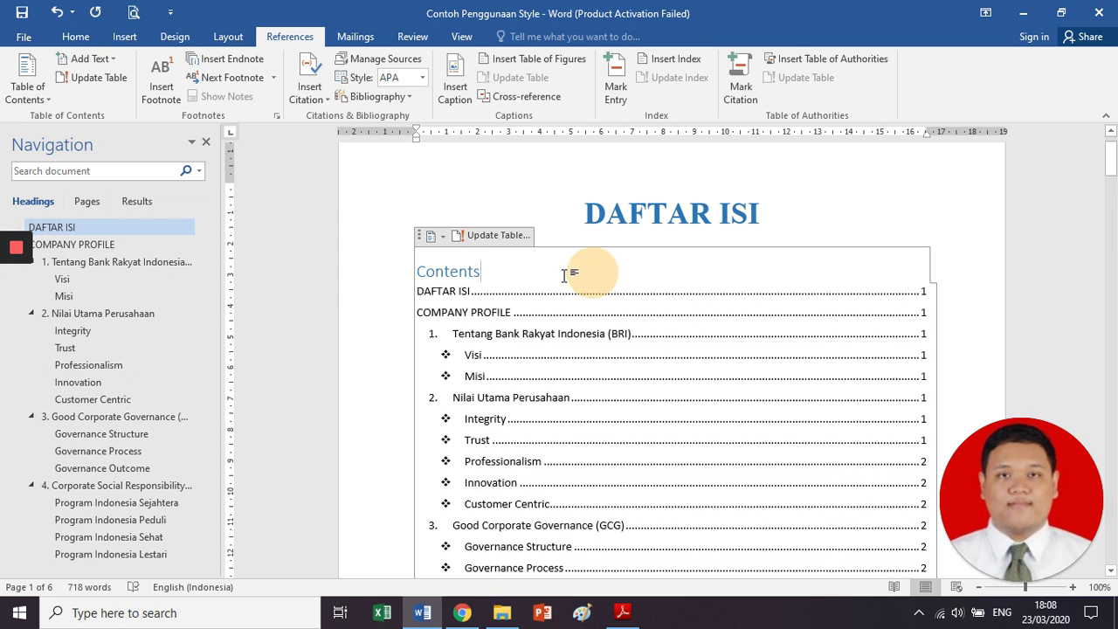
{"action": "left_click", "coordinate": [394, 281]}
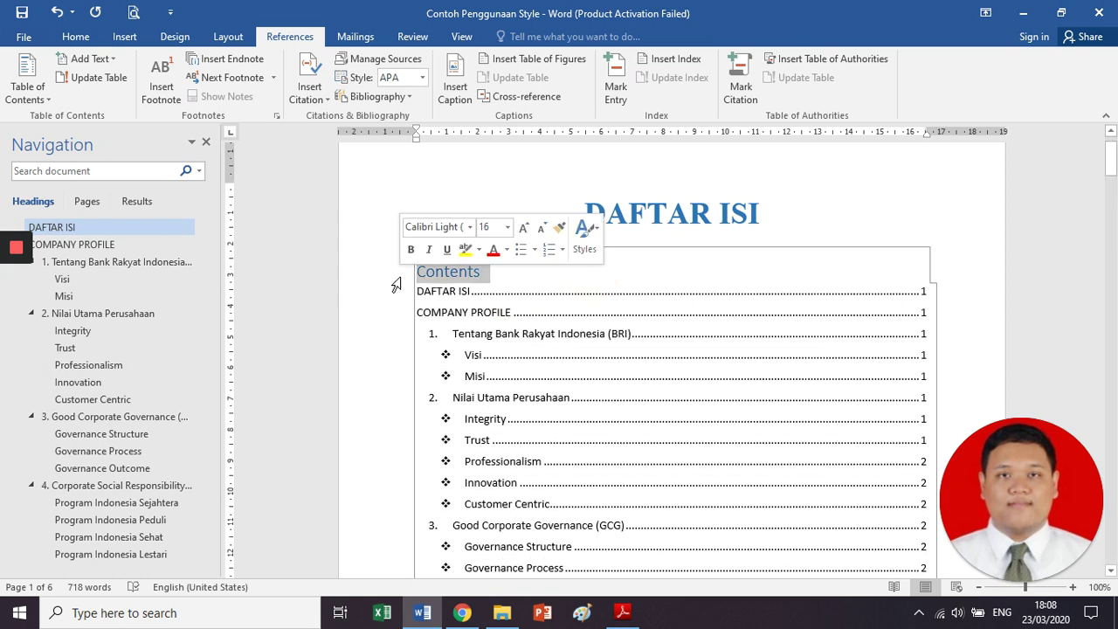
{"action": "left_click", "coordinate": [688, 214]}
{"action": "left_click", "coordinate": [761, 232]}
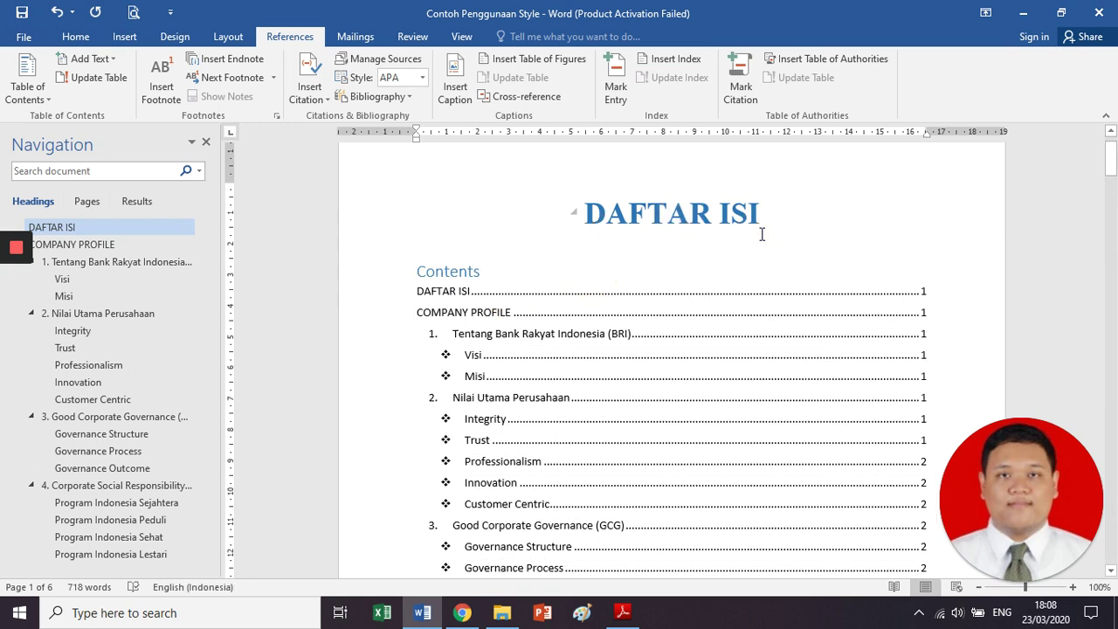
{"action": "scroll", "coordinate": [762, 234], "scroll_direction": "down", "scroll_amount": 1}
{"action": "left_click", "coordinate": [437, 250]}
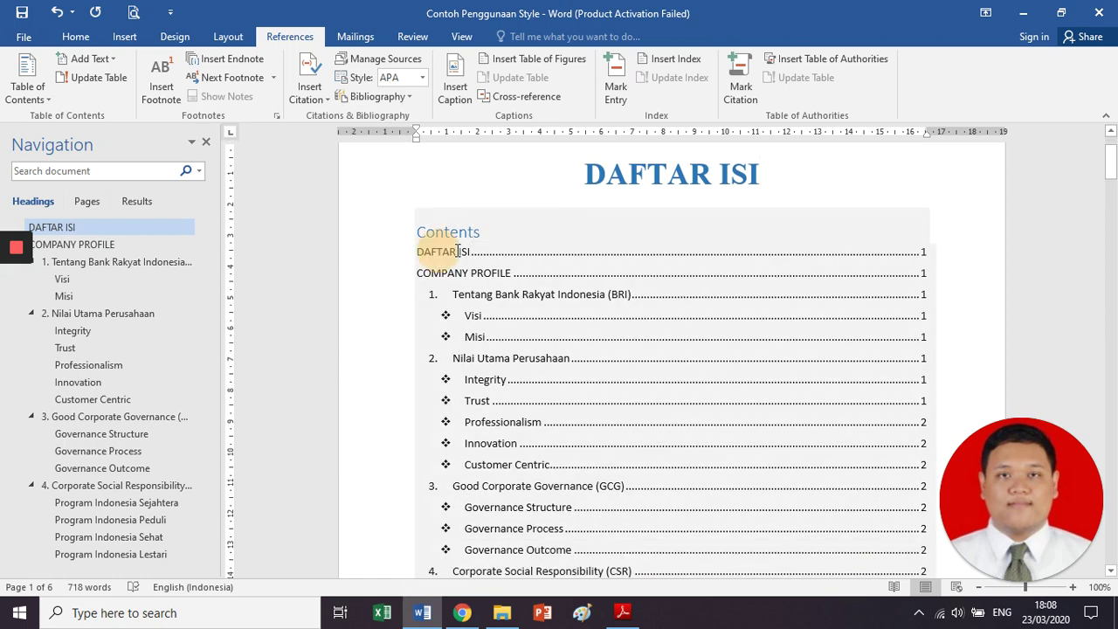
{"action": "left_click", "coordinate": [884, 248]}
{"action": "left_click", "coordinate": [507, 265]}
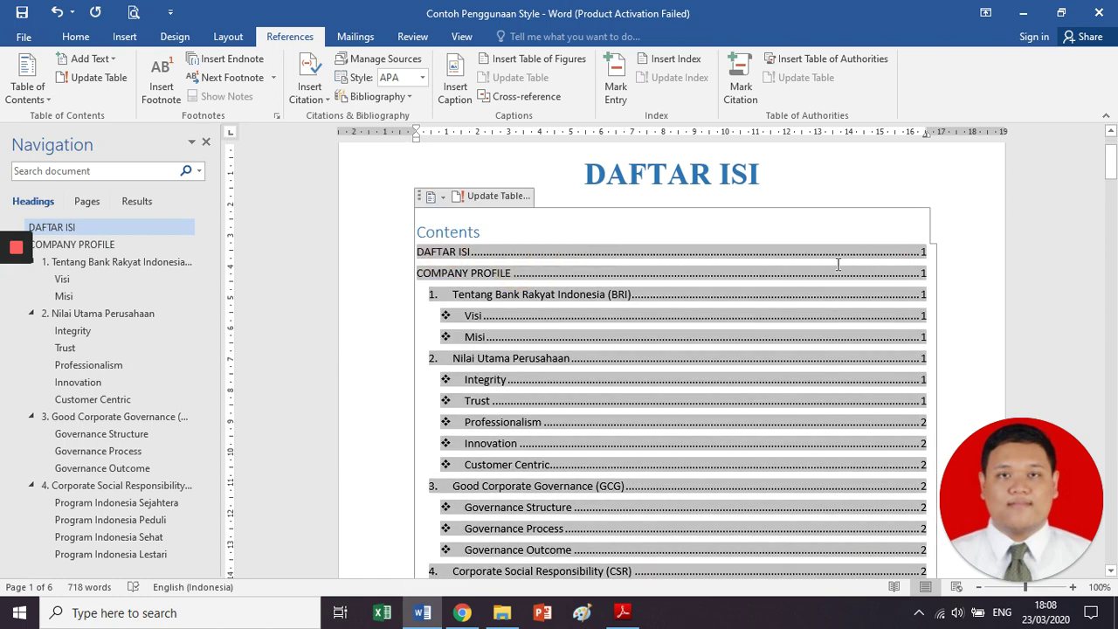
{"action": "scroll", "coordinate": [851, 240], "scroll_direction": "down", "scroll_amount": 2}
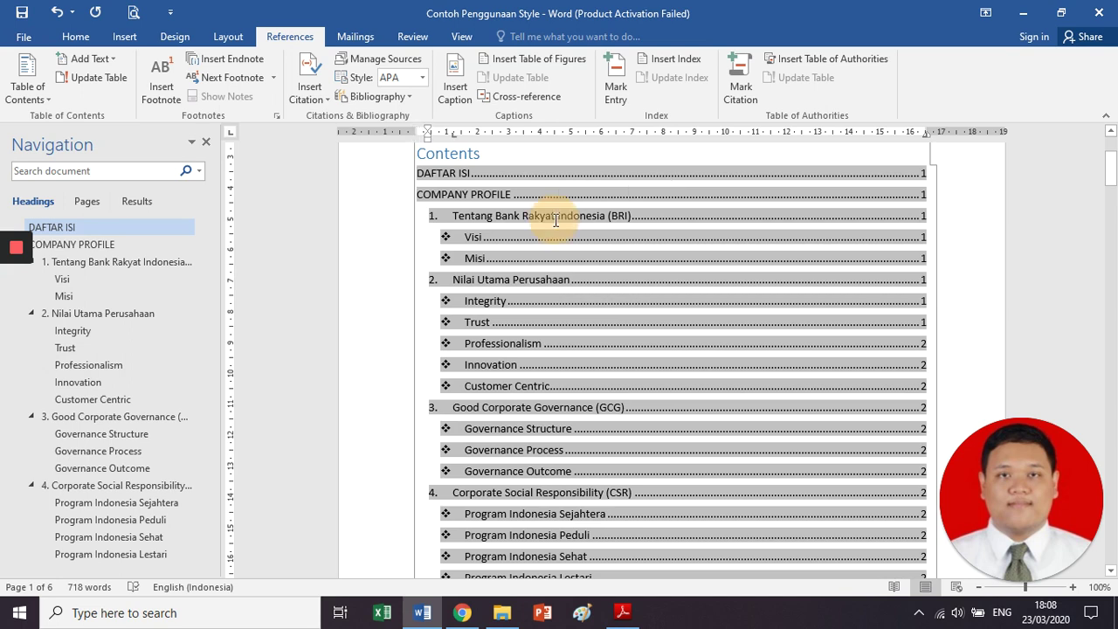
{"action": "left_click", "coordinate": [573, 234]}
{"action": "scroll", "coordinate": [655, 263], "scroll_direction": "down", "scroll_amount": 10}
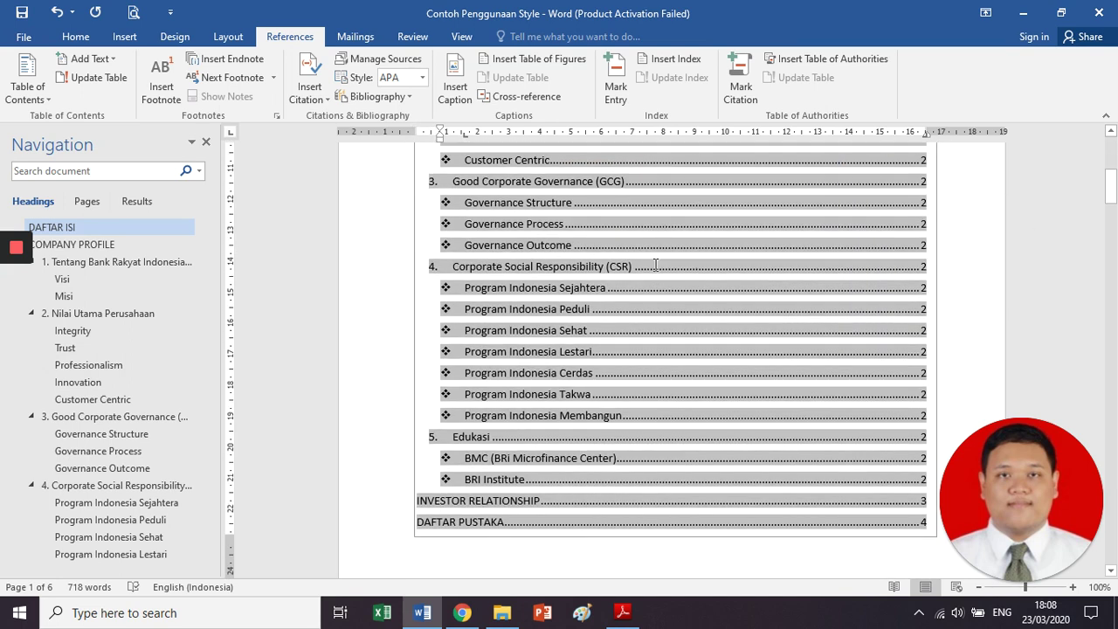
{"action": "scroll", "coordinate": [655, 265], "scroll_direction": "down", "scroll_amount": 2}
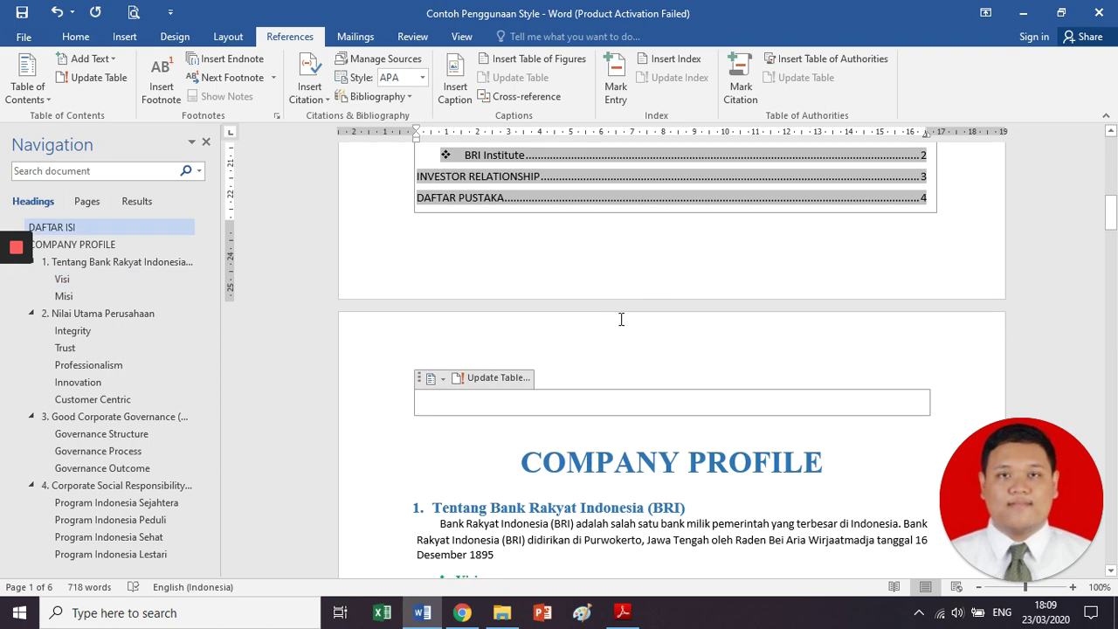
{"action": "left_click", "coordinate": [469, 405]}
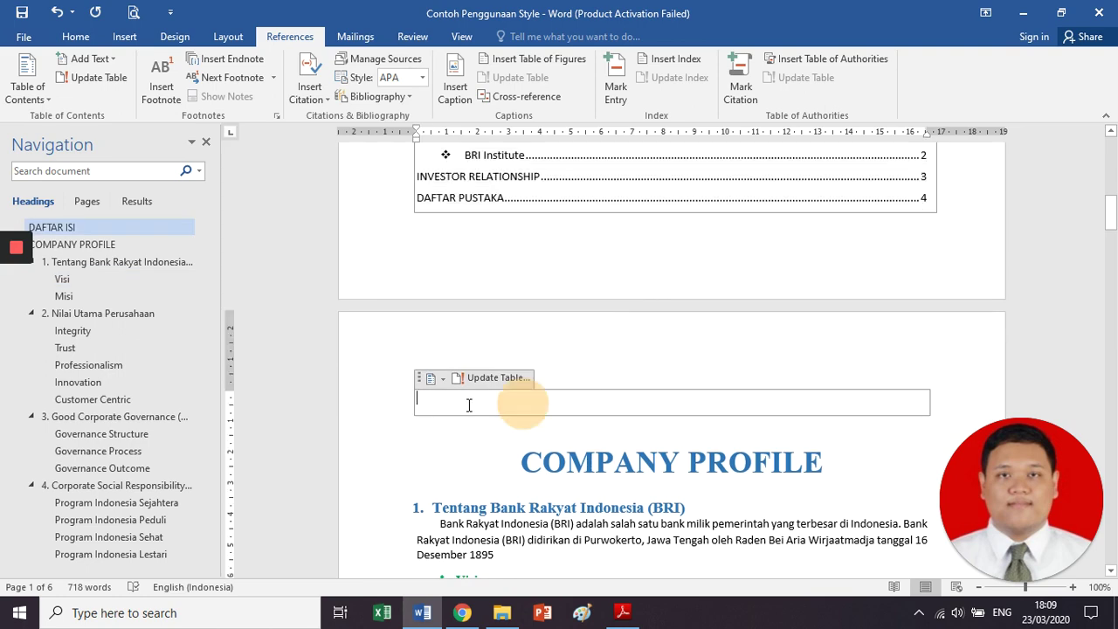
{"action": "left_click", "coordinate": [371, 405]}
{"action": "scroll", "coordinate": [371, 404], "scroll_direction": "up", "scroll_amount": 10}
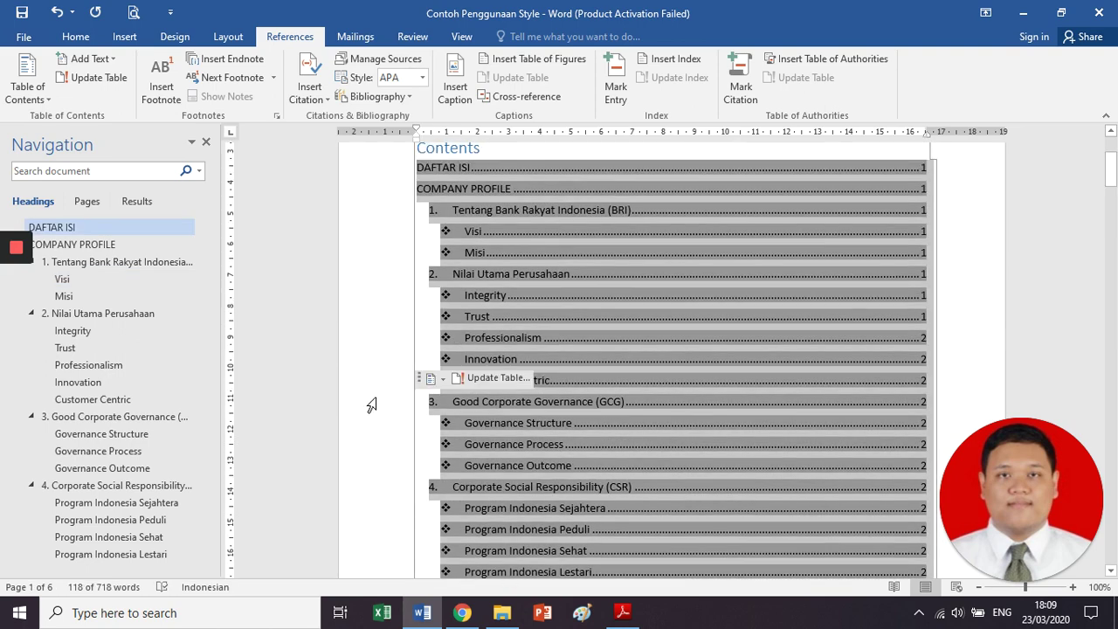
{"action": "scroll", "coordinate": [372, 405], "scroll_direction": "down", "scroll_amount": 8}
{"action": "left_click", "coordinate": [371, 405]}
{"action": "scroll", "coordinate": [371, 404], "scroll_direction": "up", "scroll_amount": 11}
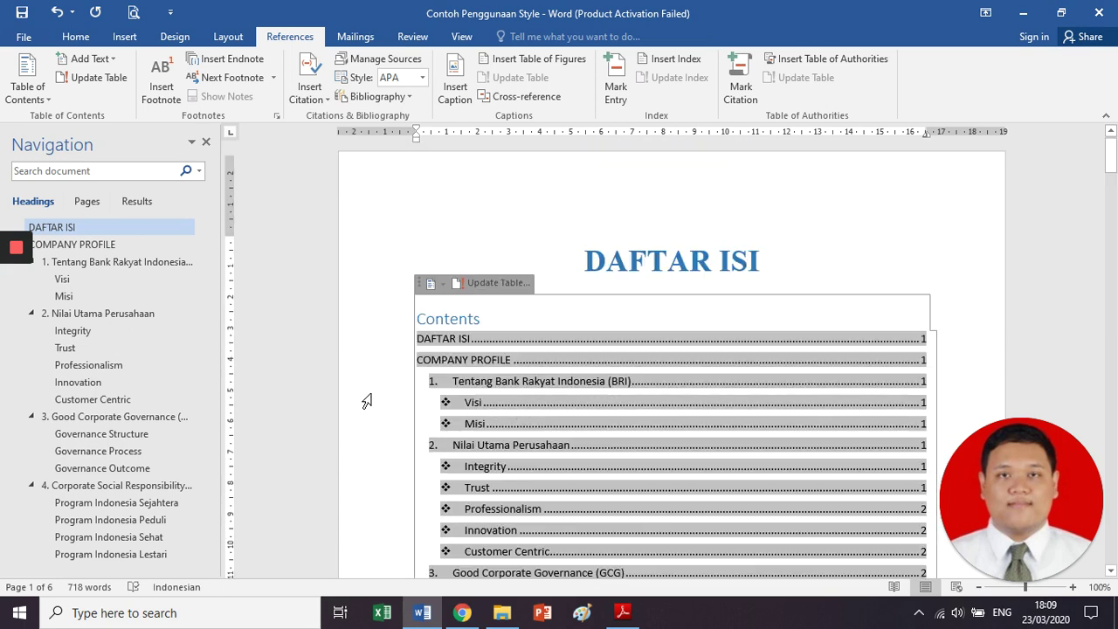
- Delete the Contents title above the table of contents entries, keeping the DAFTAR ISI entry intact
{"action": "left_click", "coordinate": [646, 260]}
{"action": "scroll", "coordinate": [454, 269], "scroll_direction": "down", "scroll_amount": 1}
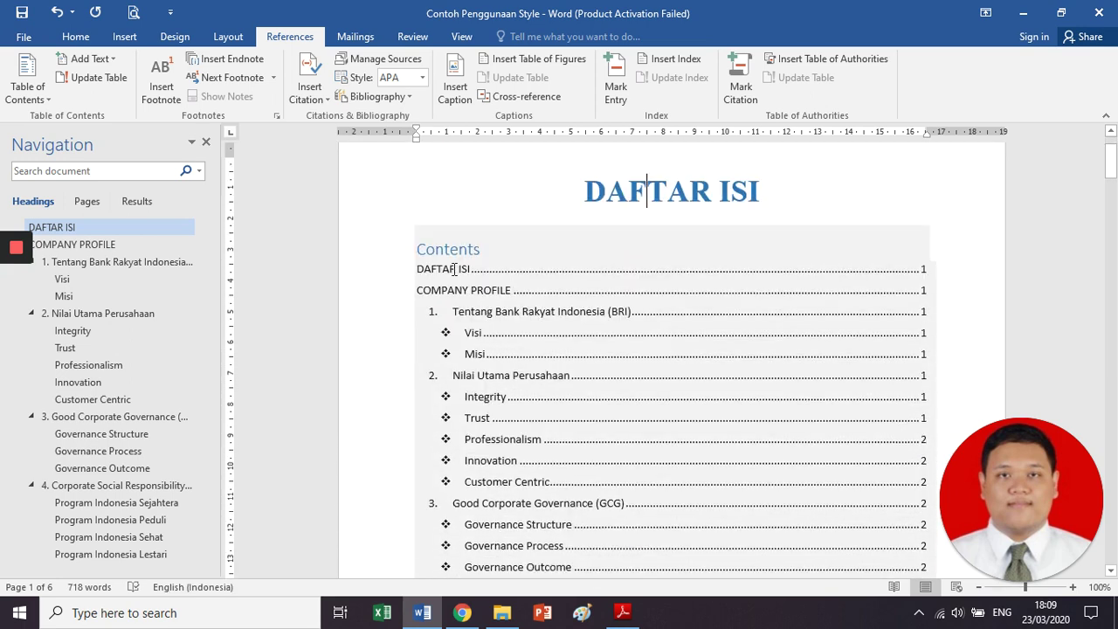
{"action": "left_click", "coordinate": [387, 257]}
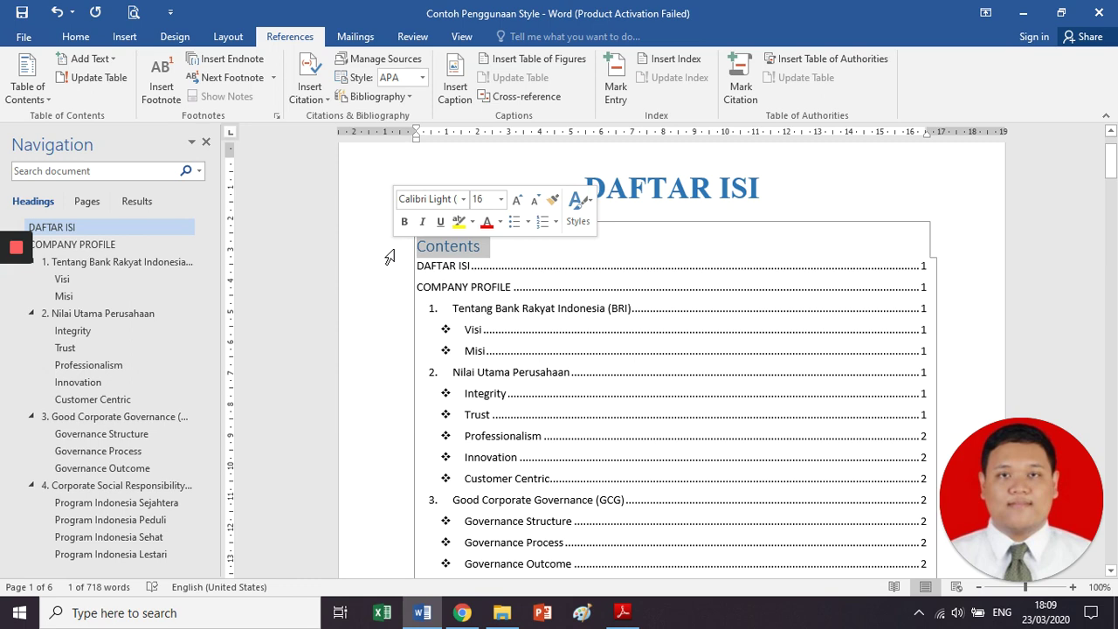
{"action": "key", "text": "Delete"}
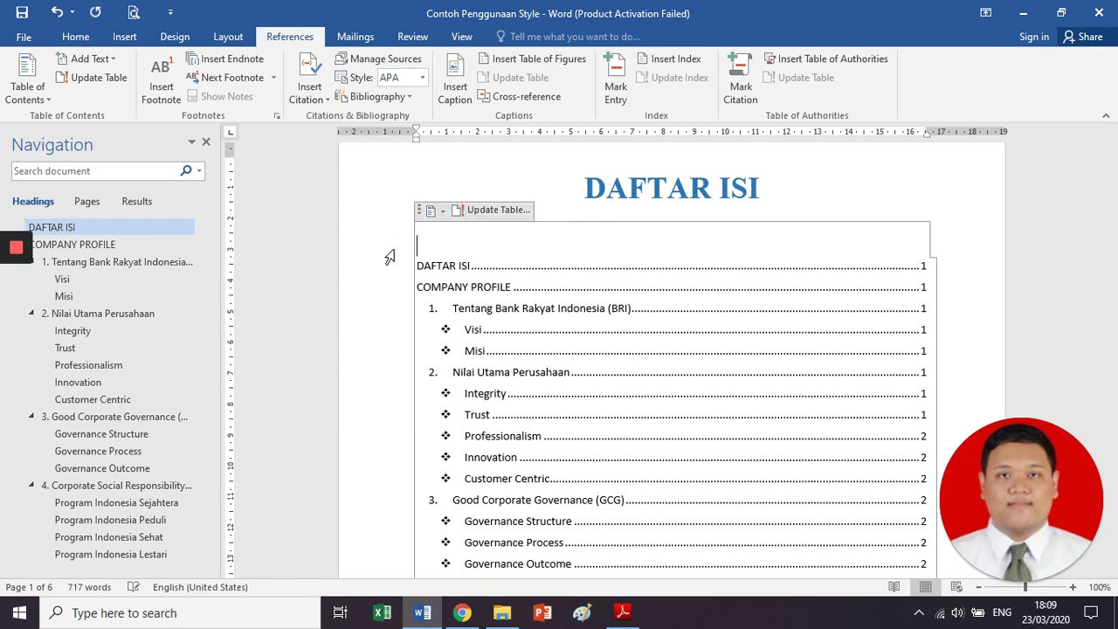
{"action": "key", "text": "Delete"}
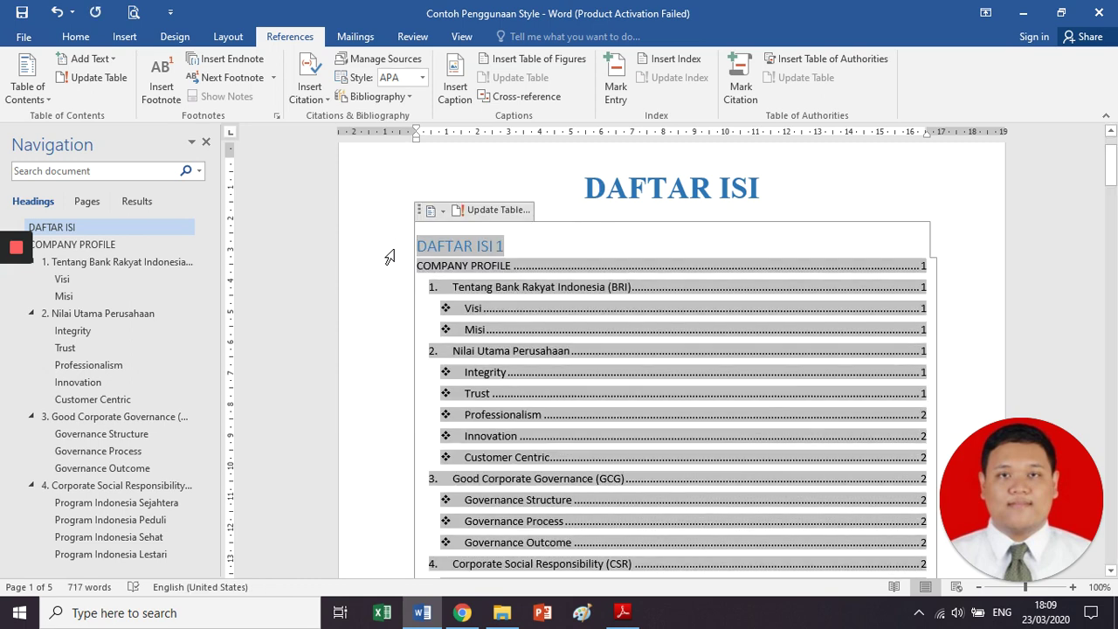
{"action": "key", "text": "ctrl+z"}
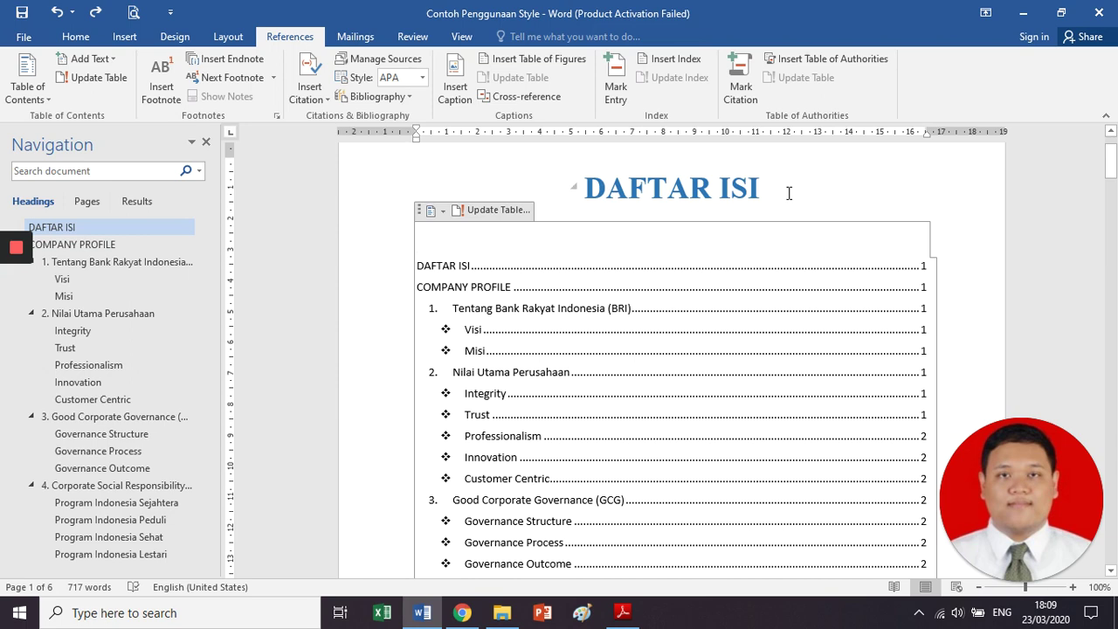
{"action": "left_click", "coordinate": [785, 190]}
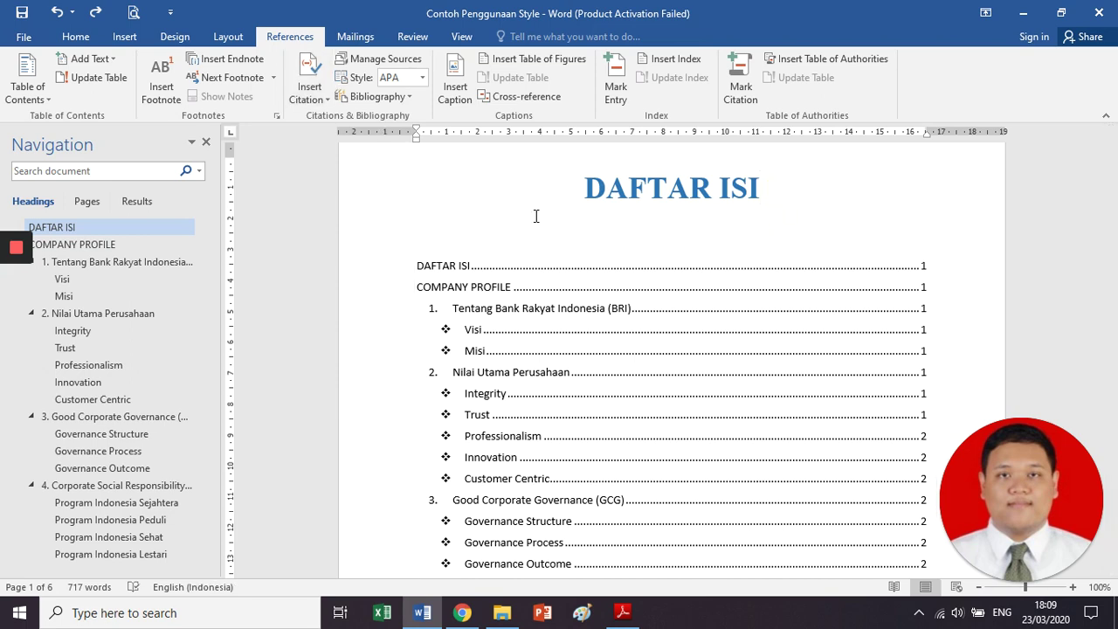
- Remove the blank line above the COMPANY PROFILE heading on the page after the table of contents
{"action": "left_click", "coordinate": [628, 242]}
{"action": "scroll", "coordinate": [628, 242], "scroll_direction": "down", "scroll_amount": 13}
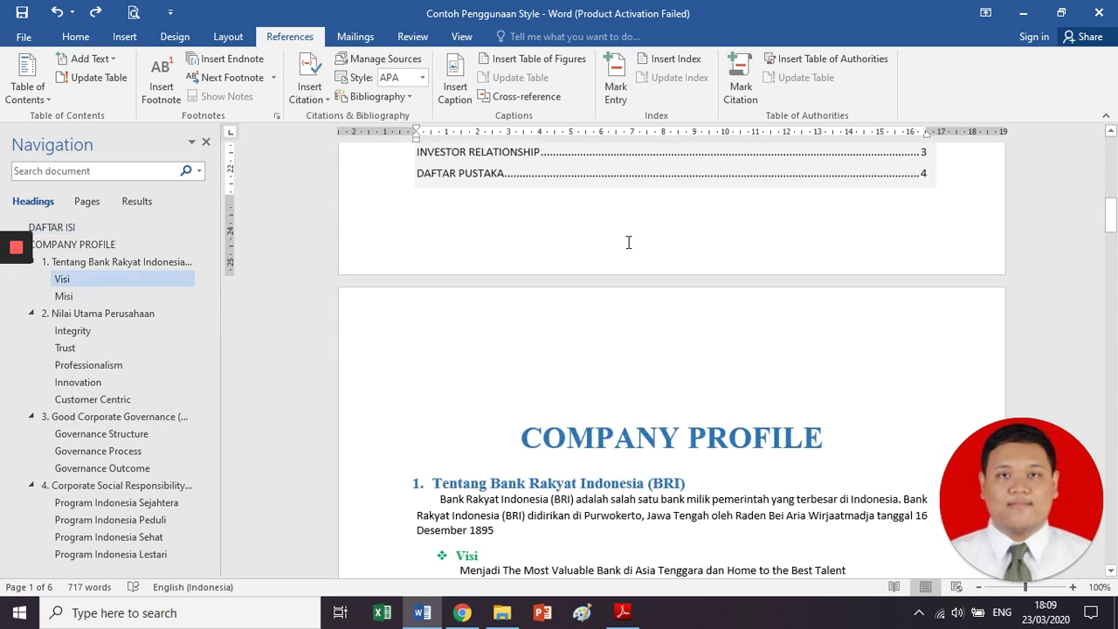
{"action": "left_click", "coordinate": [576, 405]}
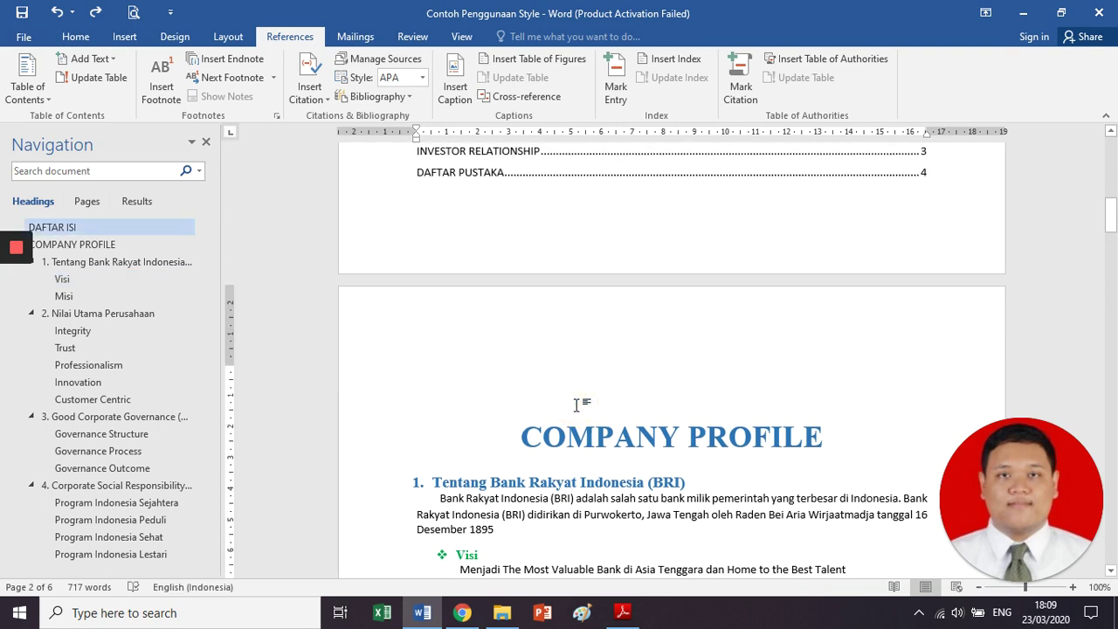
{"action": "key", "text": "Delete"}
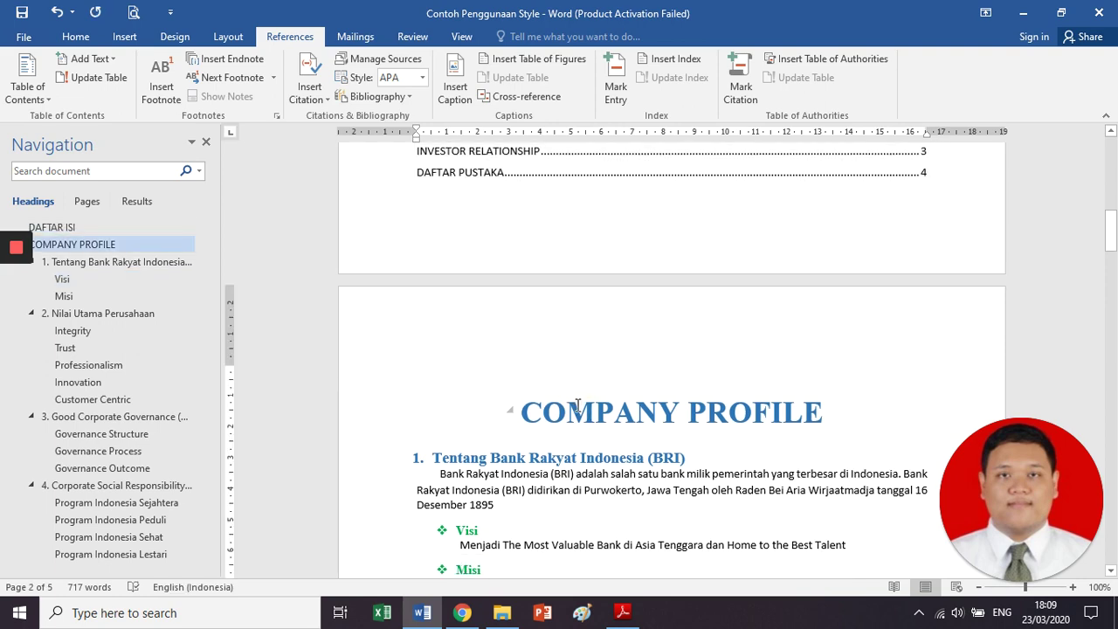
- Compare the table of contents entries and page numbers with the headings throughout the document body
{"action": "scroll", "coordinate": [577, 404], "scroll_direction": "up", "scroll_amount": 15}
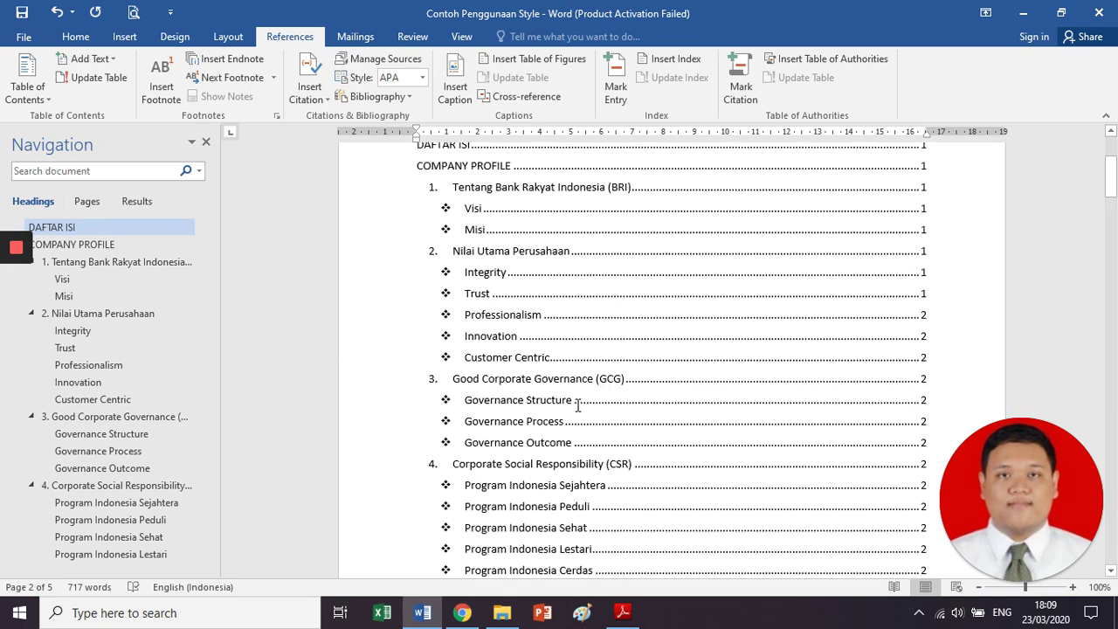
{"action": "scroll", "coordinate": [578, 405], "scroll_direction": "up", "scroll_amount": 1}
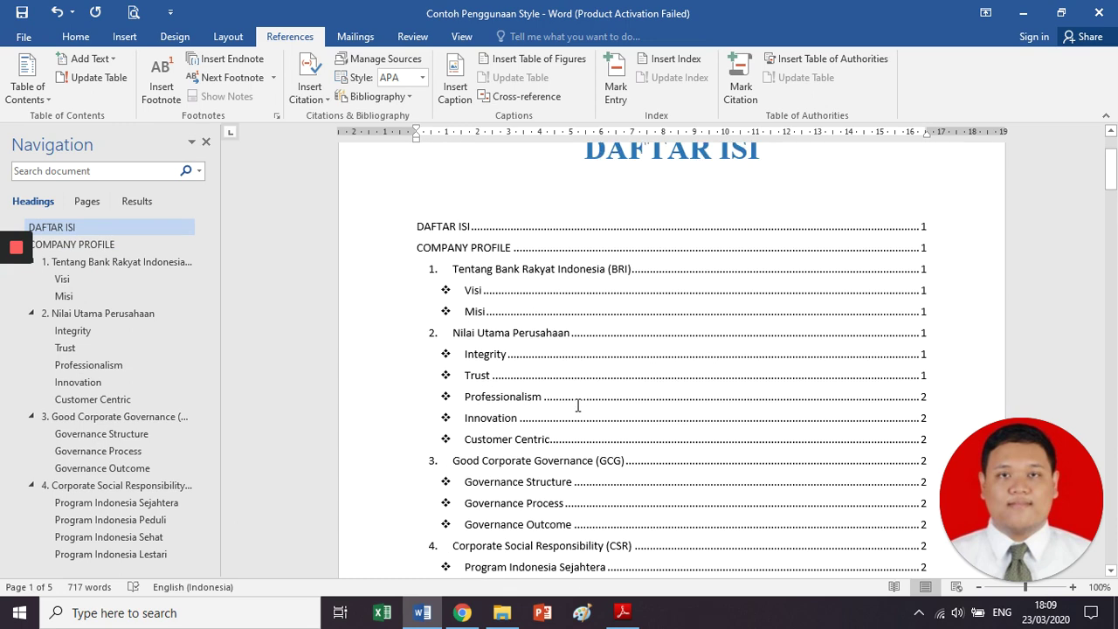
{"action": "scroll", "coordinate": [577, 404], "scroll_direction": "down", "scroll_amount": 15}
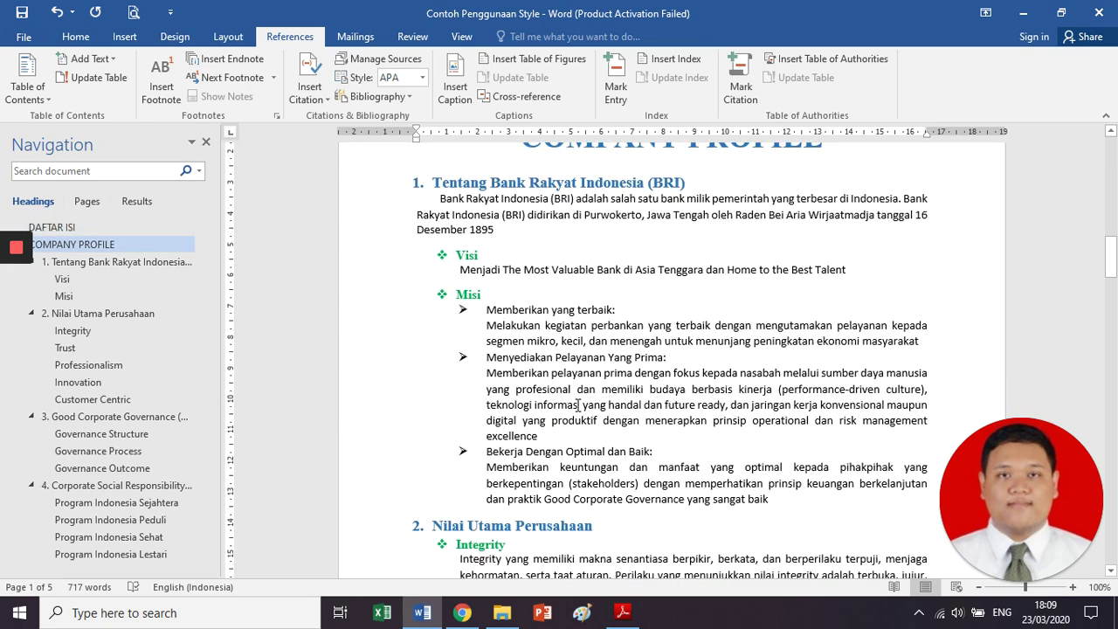
{"action": "scroll", "coordinate": [577, 404], "scroll_direction": "down", "scroll_amount": 15}
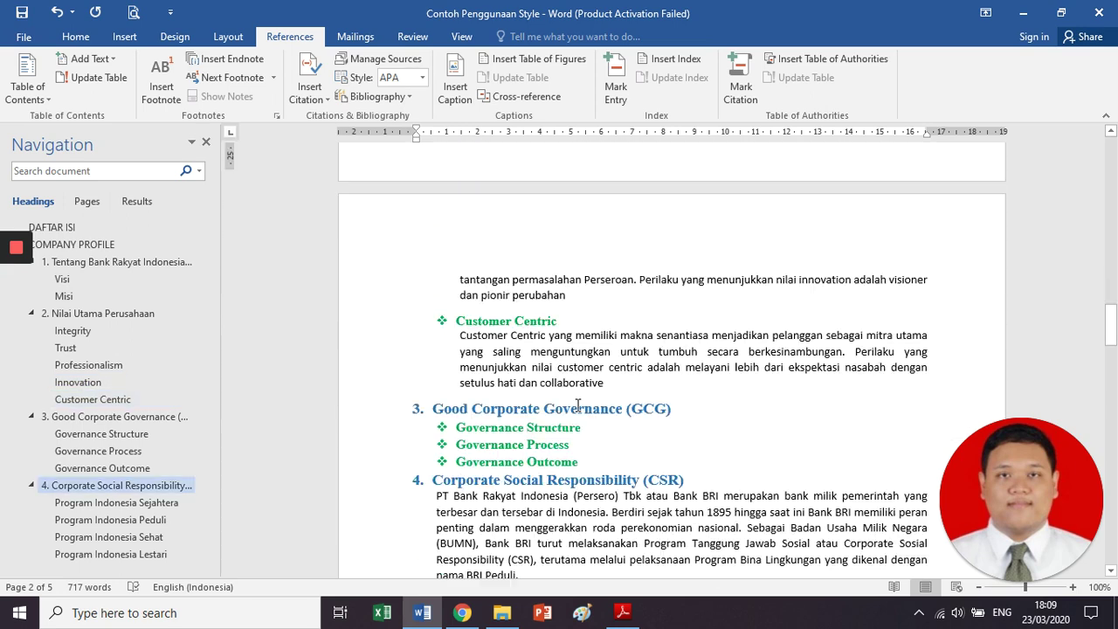
{"action": "scroll", "coordinate": [577, 404], "scroll_direction": "down", "scroll_amount": 15}
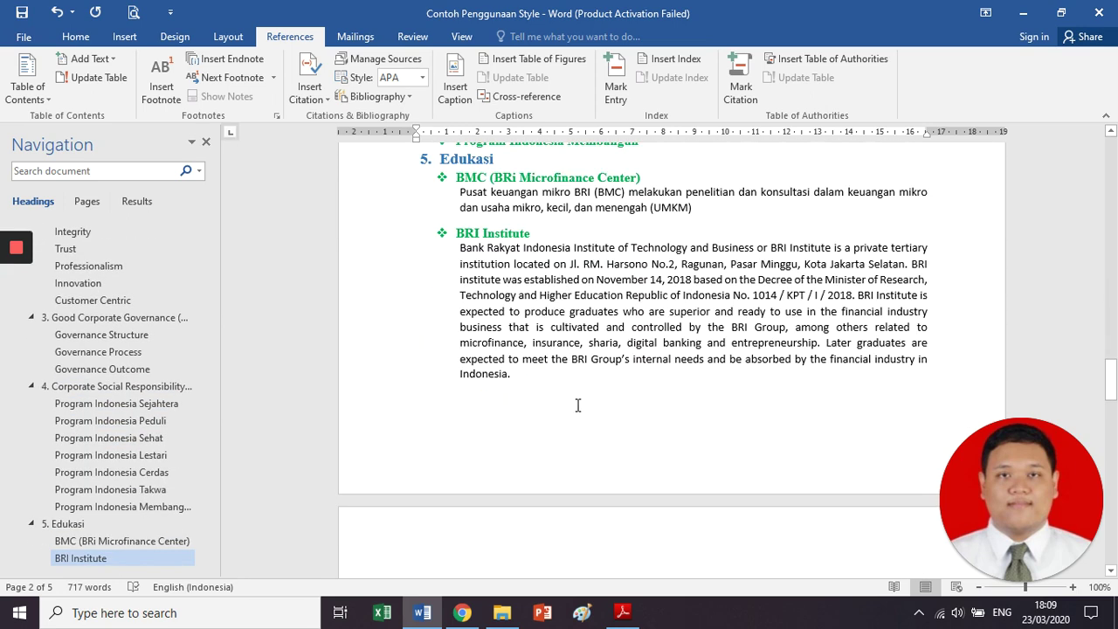
{"action": "scroll", "coordinate": [578, 405], "scroll_direction": "down", "scroll_amount": 3}
{"action": "scroll", "coordinate": [577, 404], "scroll_direction": "up", "scroll_amount": 10}
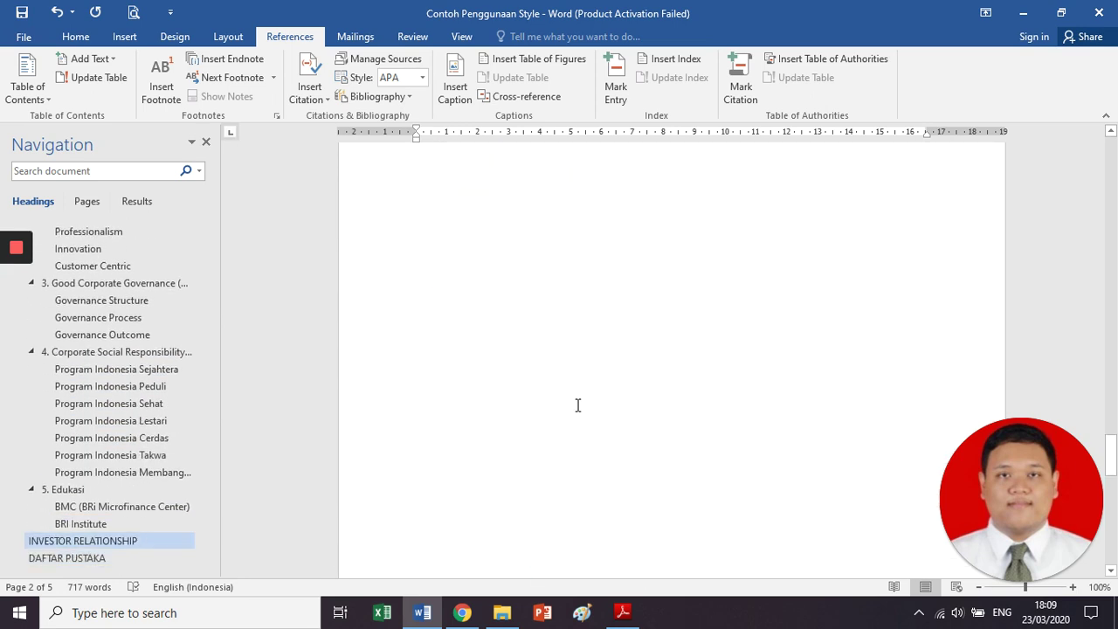
{"action": "scroll", "coordinate": [577, 404], "scroll_direction": "up", "scroll_amount": 20}
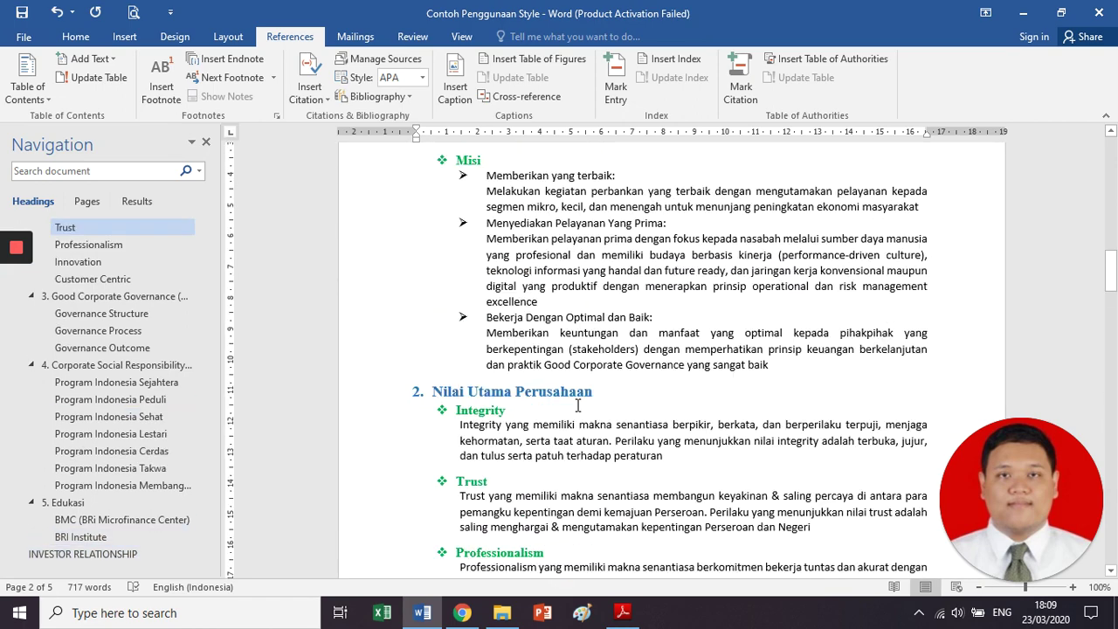
{"action": "scroll", "coordinate": [577, 406], "scroll_direction": "up", "scroll_amount": 4}
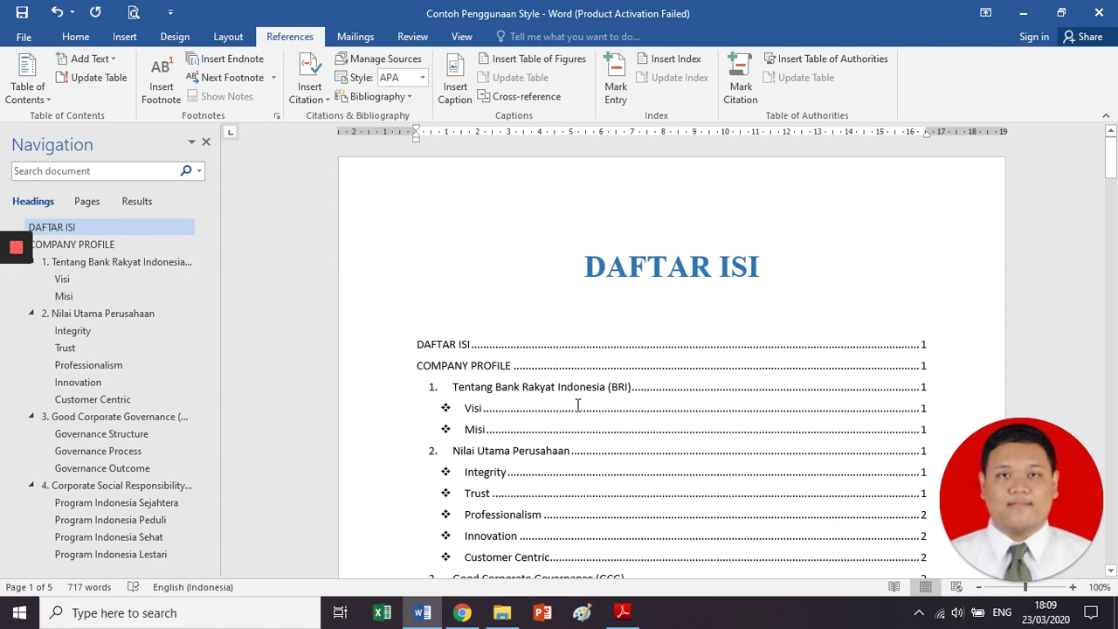
{"action": "scroll", "coordinate": [577, 405], "scroll_direction": "down", "scroll_amount": 4}
- Follow the table of contents link to the COMPANY PROFILE heading, placing the text cursor before it
{"action": "left_click", "coordinate": [621, 335]}
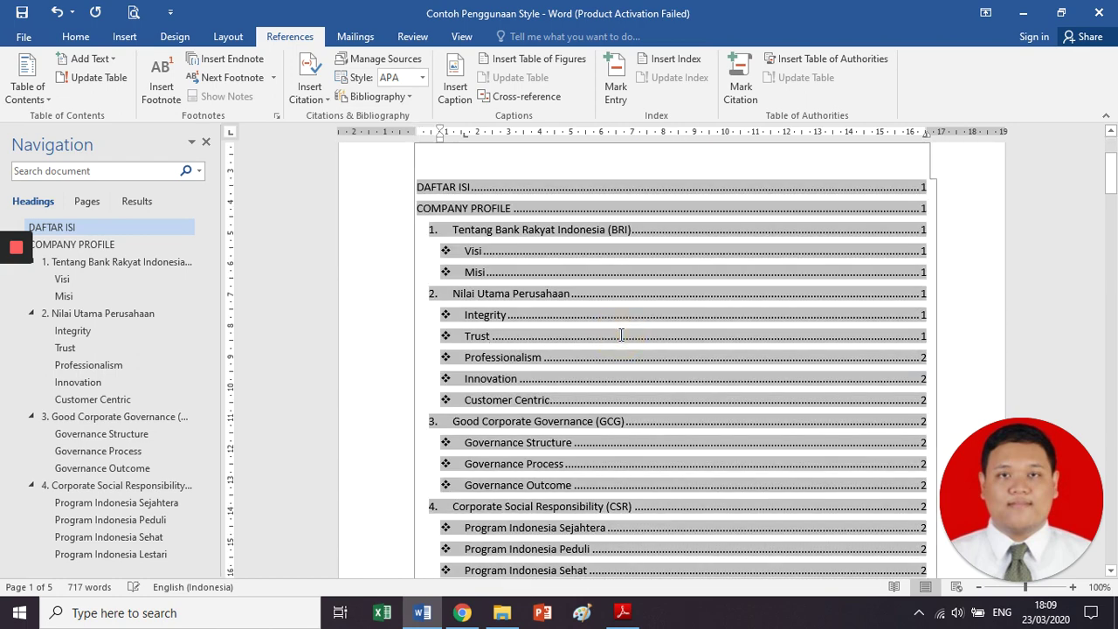
{"action": "scroll", "coordinate": [621, 335], "scroll_direction": "down", "scroll_amount": 8}
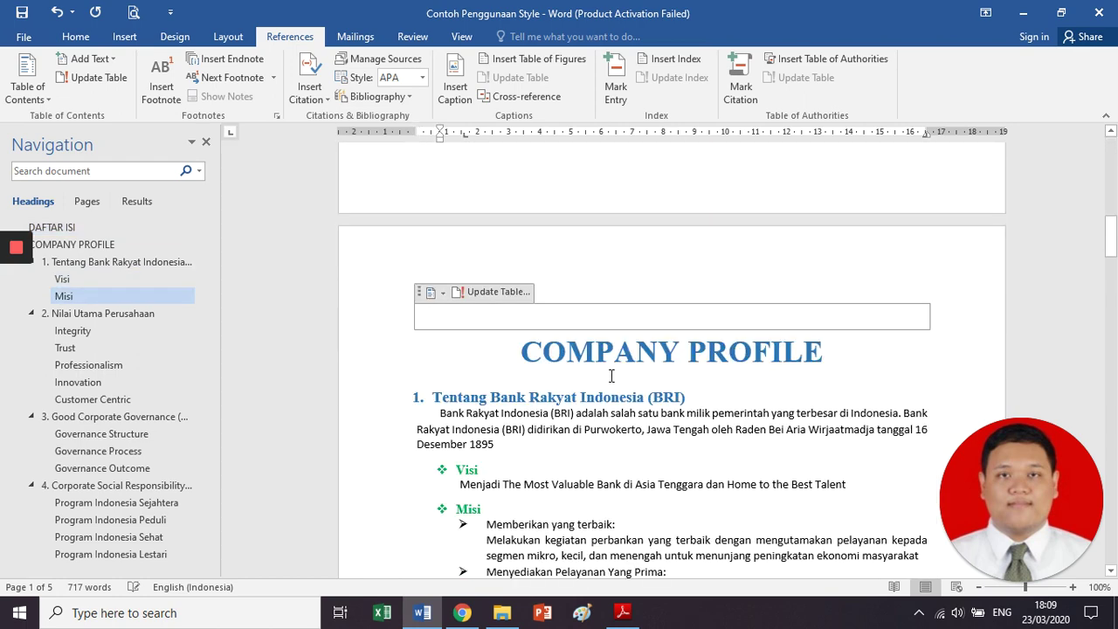
{"action": "scroll", "coordinate": [611, 375], "scroll_direction": "up", "scroll_amount": 7}
{"action": "left_click", "coordinate": [610, 296], "text": "ctrl"}
{"action": "scroll", "coordinate": [610, 298], "scroll_direction": "up", "scroll_amount": 1}
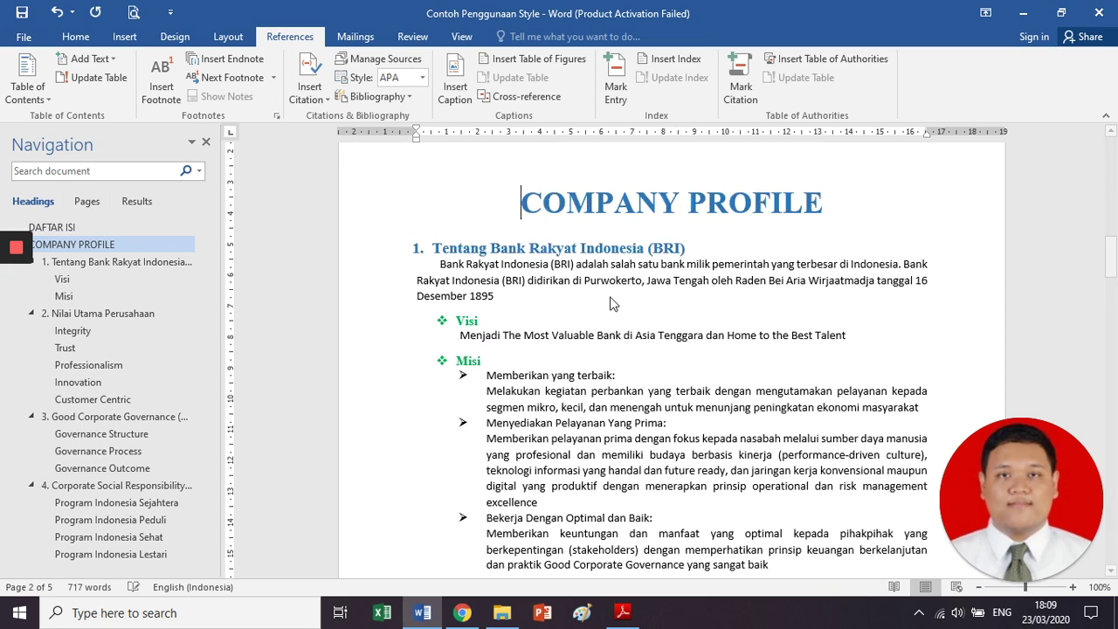
{"action": "key", "text": "Return"}
{"action": "key", "text": "Return"}
{"action": "key", "text": "Return"}
{"action": "key", "text": "Return"}
{"action": "key", "text": "Return"}
{"action": "key", "text": "Return"}
{"action": "key", "text": "Return"}
{"action": "key", "text": "Return"}
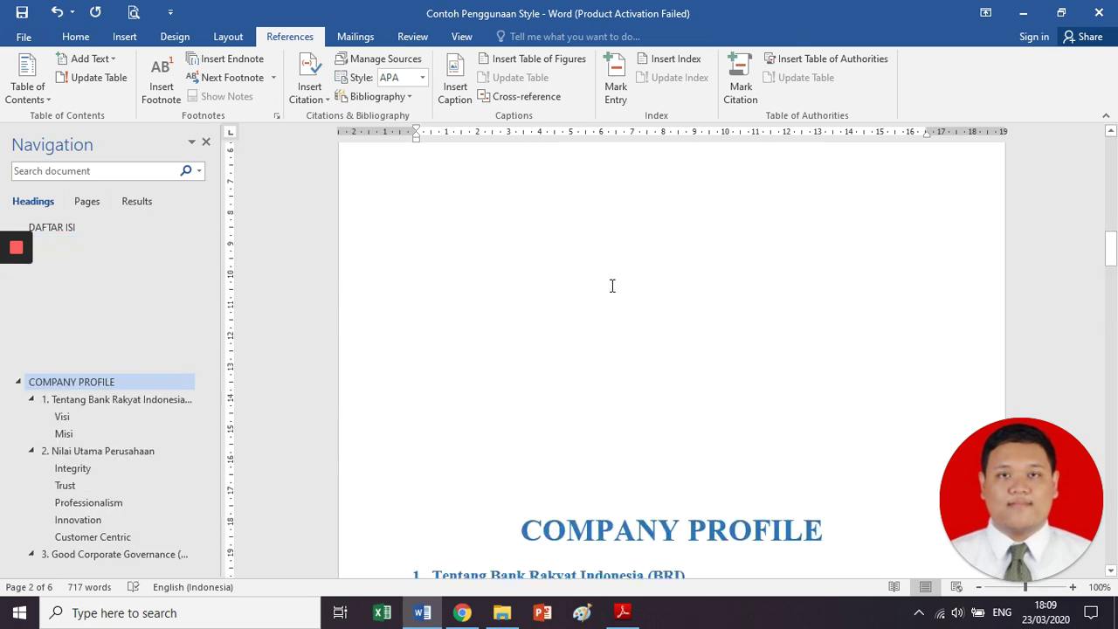
{"action": "key", "text": "Return"}
{"action": "key", "text": "BackSpace"}
{"action": "key", "text": "BackSpace"}
{"action": "key", "text": "BackSpace"}
{"action": "key", "text": "BackSpace"}
{"action": "key", "text": "BackSpace"}
{"action": "key", "text": "BackSpace"}
{"action": "key", "text": "BackSpace"}
{"action": "key", "text": "BackSpace"}
{"action": "key", "text": "BackSpace"}
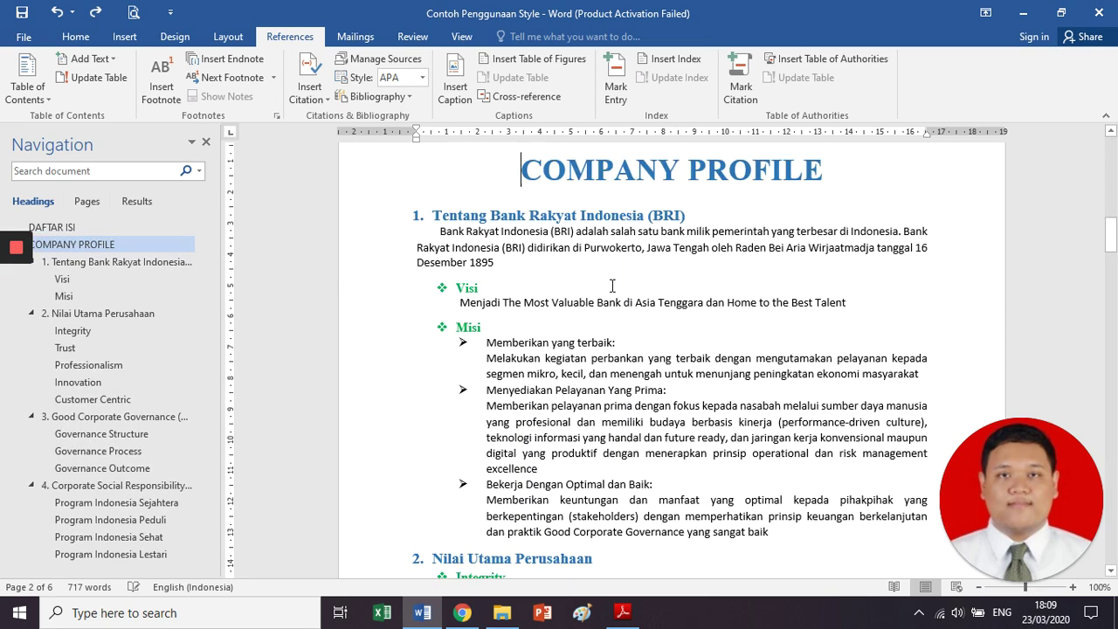
{"action": "key", "text": "Down"}
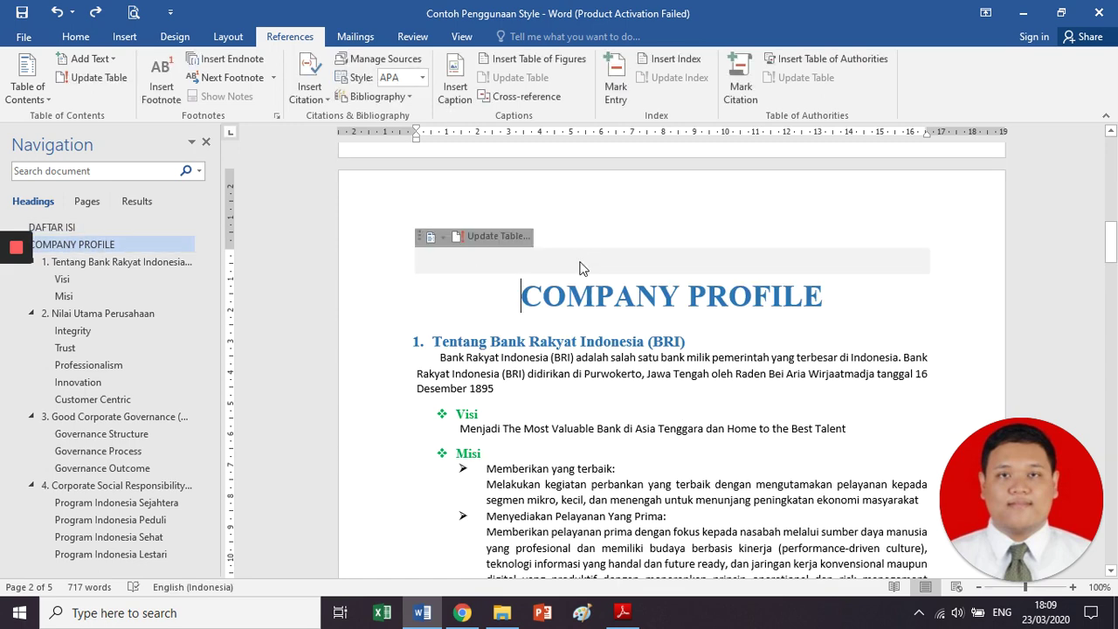
- Insert blank lines before the COMPANY PROFILE heading until it moves down to page 4
{"action": "key", "text": "Return"}
{"action": "key", "text": "Return"}
{"action": "key", "text": "Return"}
{"action": "key", "text": "Return"}
{"action": "key", "text": "Return"}
{"action": "key", "text": "Return"}
{"action": "key", "text": "Return"}
{"action": "key", "text": "Return"}
{"action": "key", "text": "Return"}
{"action": "key", "text": "Return"}
{"action": "key", "text": "Return"}
{"action": "key", "text": "Return"}
{"action": "key", "text": "Return"}
{"action": "key", "text": "Return"}
{"action": "key", "text": "Return"}
{"action": "key", "text": "Return"}
{"action": "key", "text": "Return"}
{"action": "key", "text": "Return"}
{"action": "key", "text": "Return"}
{"action": "key", "text": "Return"}
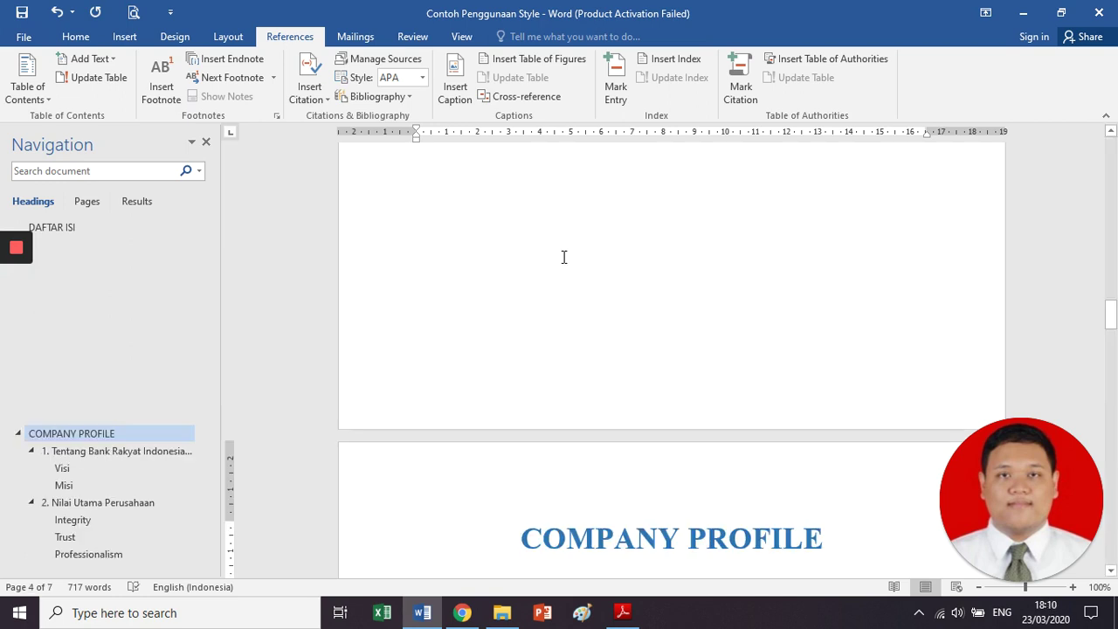
{"action": "key", "text": "BackSpace"}
{"action": "key", "text": "Return"}
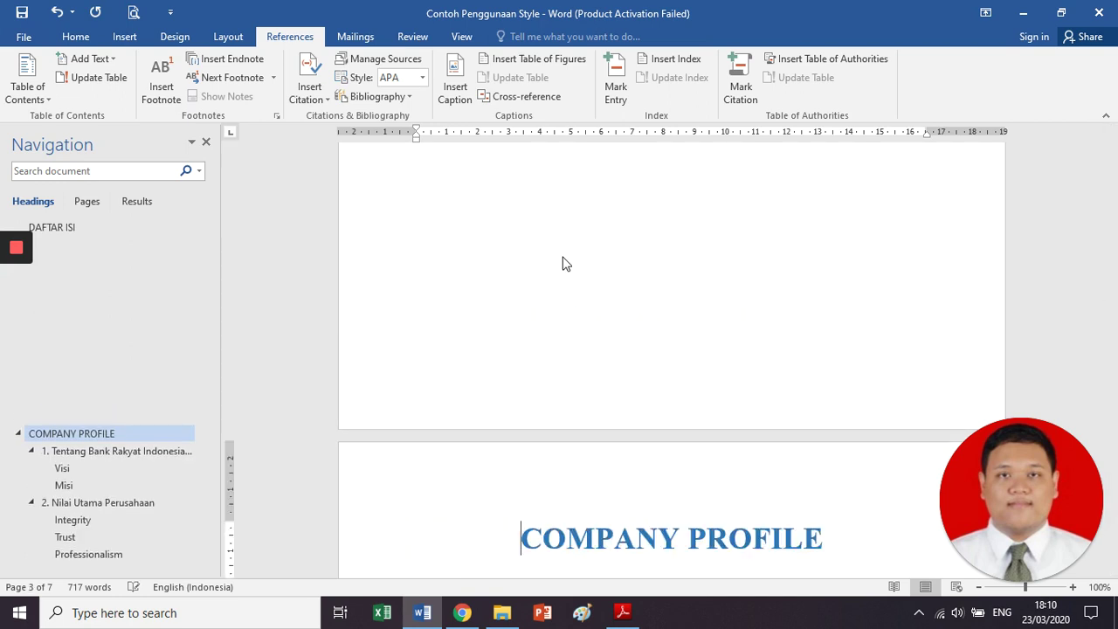
{"action": "key", "text": "Return"}
- Update the table of contents with the Update page numbers only option
{"action": "scroll", "coordinate": [563, 255], "scroll_direction": "up", "scroll_amount": 10}
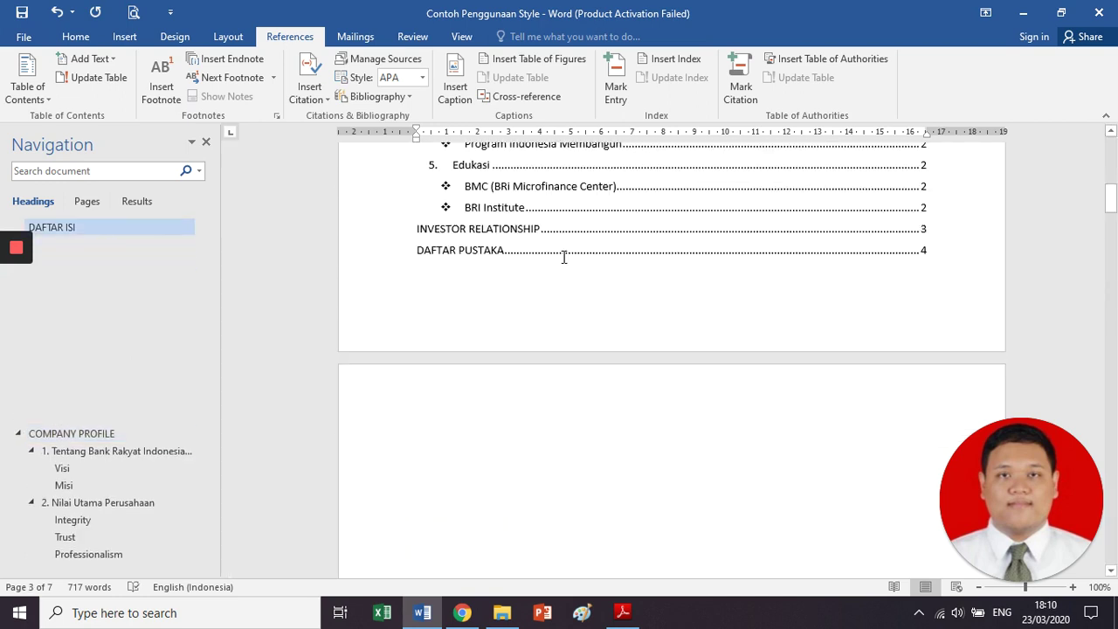
{"action": "left_click", "coordinate": [563, 256]}
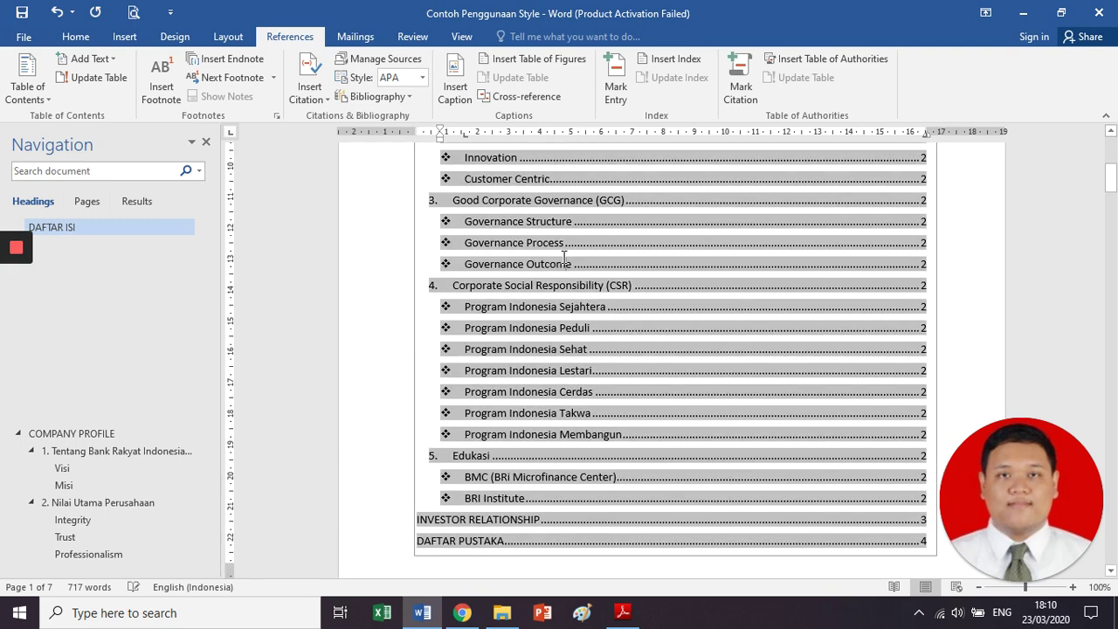
{"action": "scroll", "coordinate": [563, 256], "scroll_direction": "up", "scroll_amount": 2}
{"action": "scroll", "coordinate": [563, 256], "scroll_direction": "up", "scroll_amount": 1}
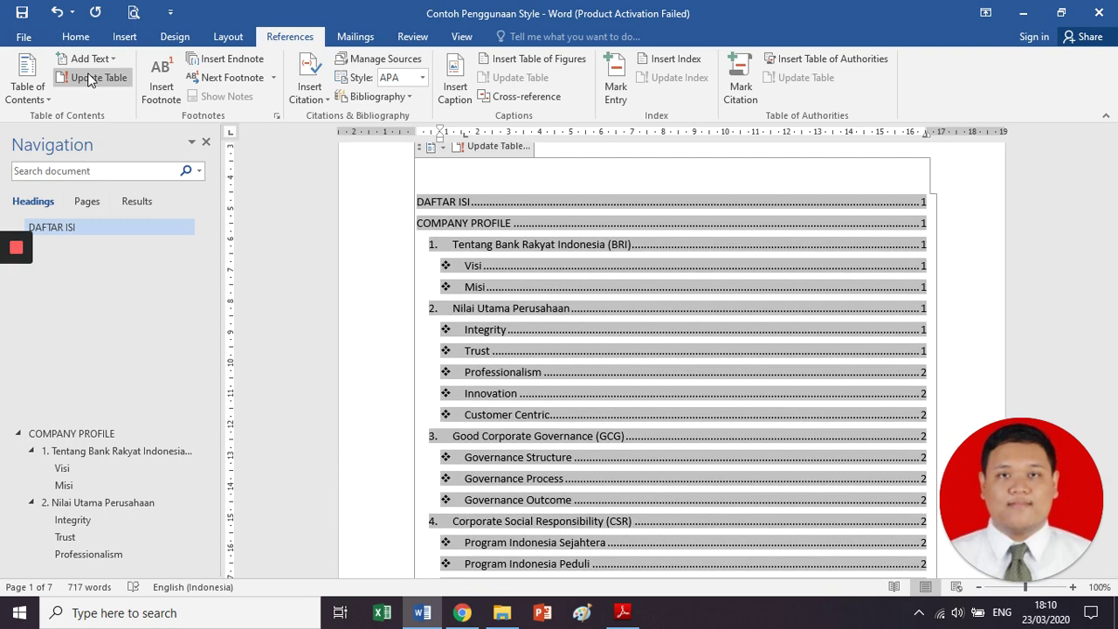
{"action": "left_click", "coordinate": [91, 78]}
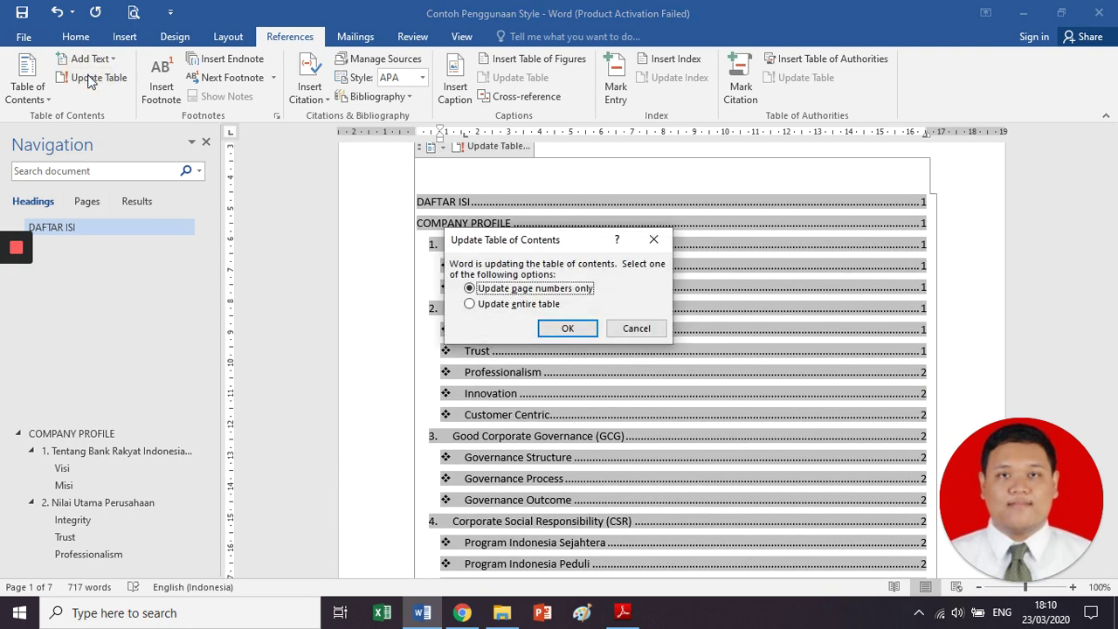
{"action": "left_click", "coordinate": [543, 327]}
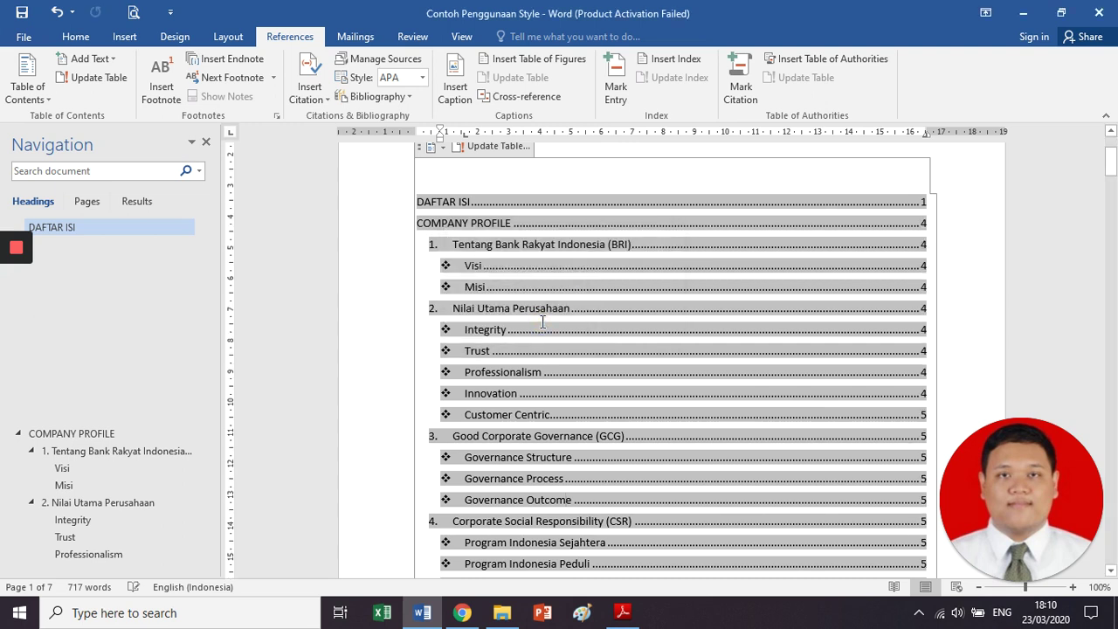
- Examine the updated page numbers in the table of contents from COMPANY PROFILE through DAFTAR PUSTAKA
{"action": "left_click", "coordinate": [556, 301]}
{"action": "left_click", "coordinate": [357, 312]}
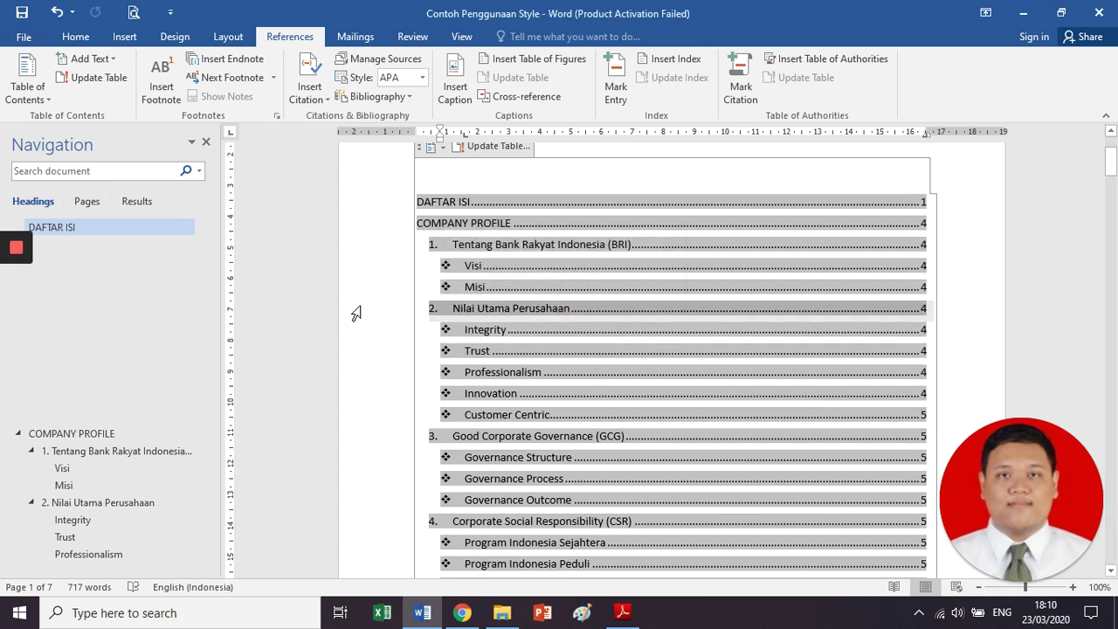
{"action": "left_click", "coordinate": [394, 369]}
{"action": "left_click", "coordinate": [871, 224]}
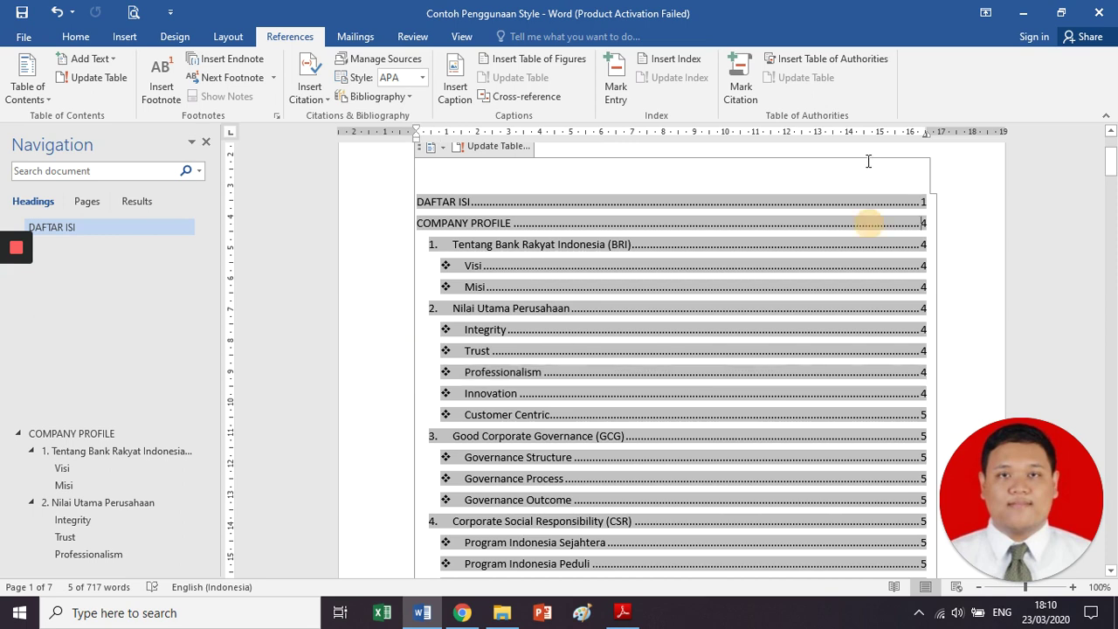
{"action": "left_click", "coordinate": [868, 166]}
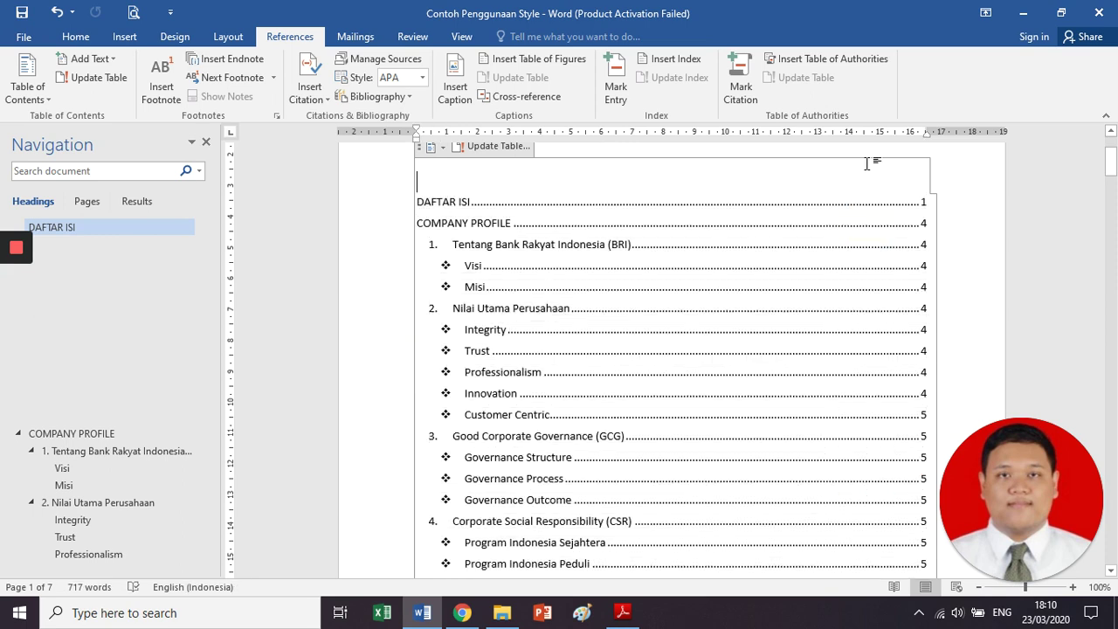
{"action": "left_click", "coordinate": [906, 245]}
{"action": "scroll", "coordinate": [906, 245], "scroll_direction": "down", "scroll_amount": 3}
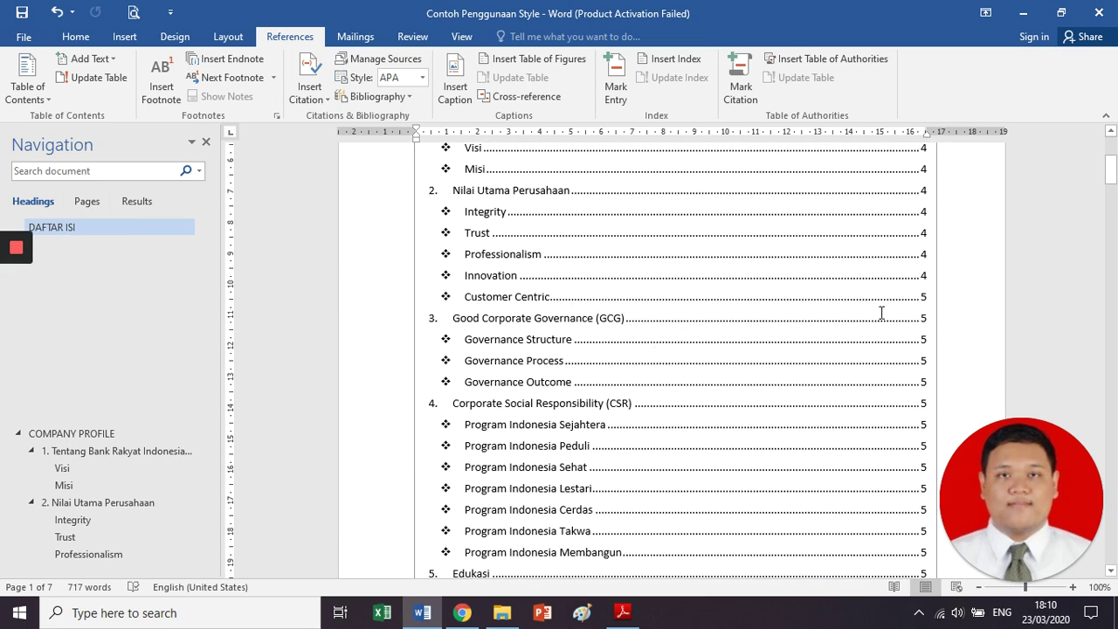
{"action": "scroll", "coordinate": [881, 312], "scroll_direction": "down", "scroll_amount": 5}
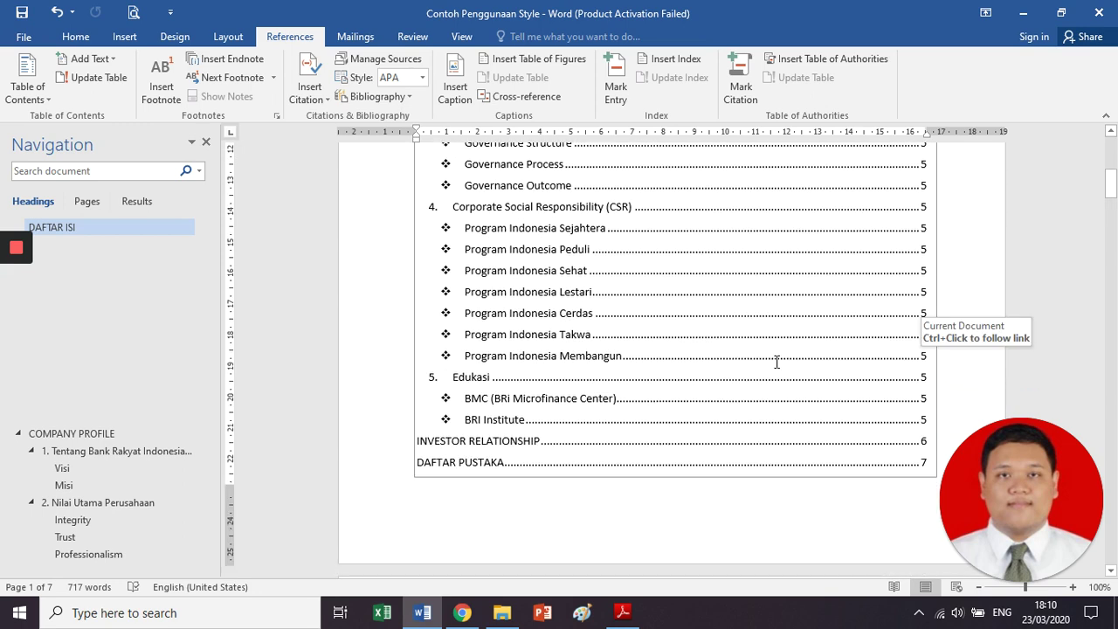
- Examine the last entries of the table of contents and the built-in table of contents templates
{"action": "scroll", "coordinate": [836, 401], "scroll_direction": "down", "scroll_amount": 2}
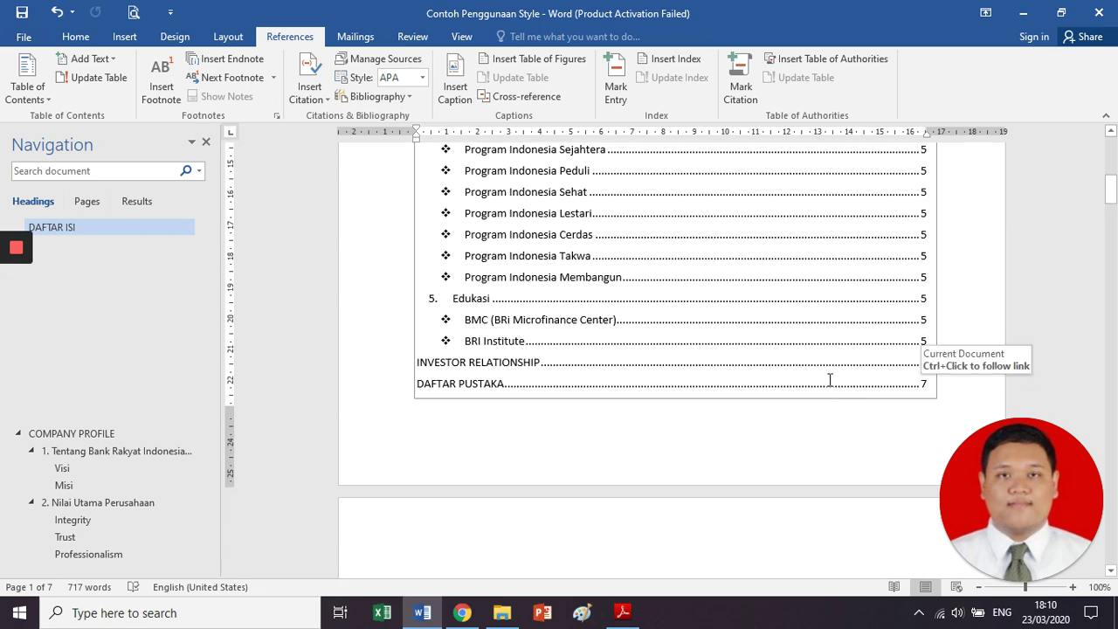
{"action": "scroll", "coordinate": [739, 427], "scroll_direction": "up", "scroll_amount": 10}
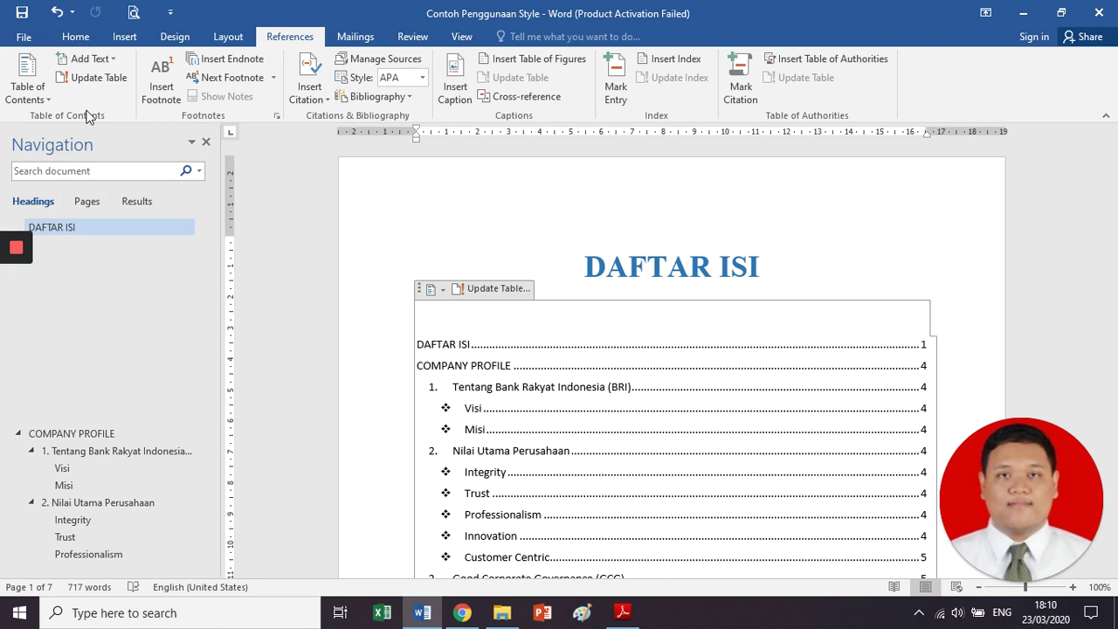
{"action": "left_click", "coordinate": [35, 101]}
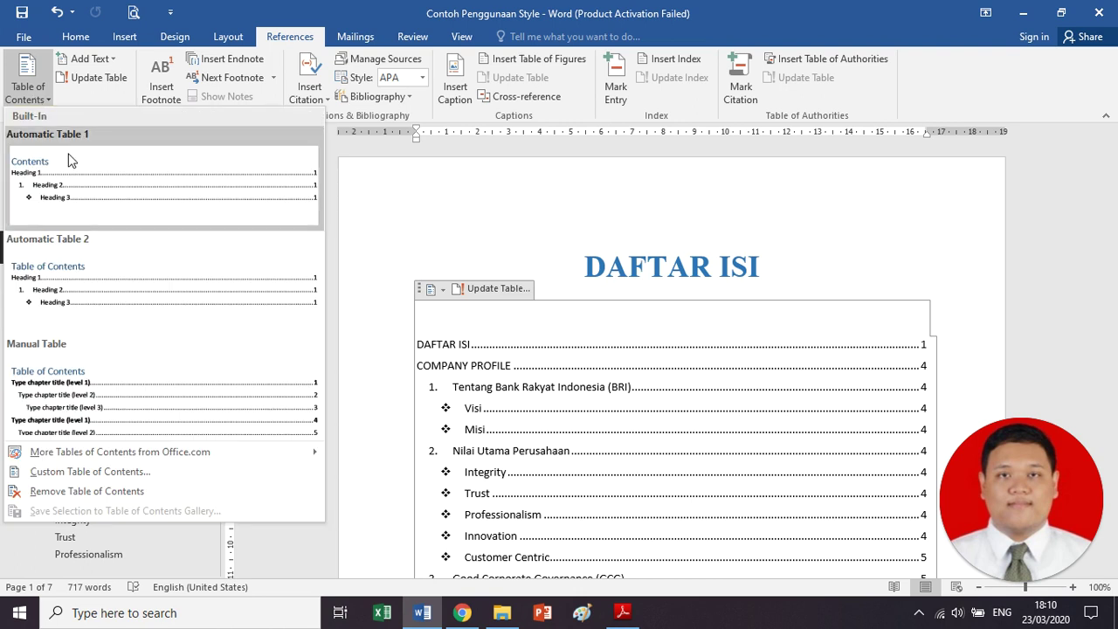
{"action": "left_click", "coordinate": [416, 218]}
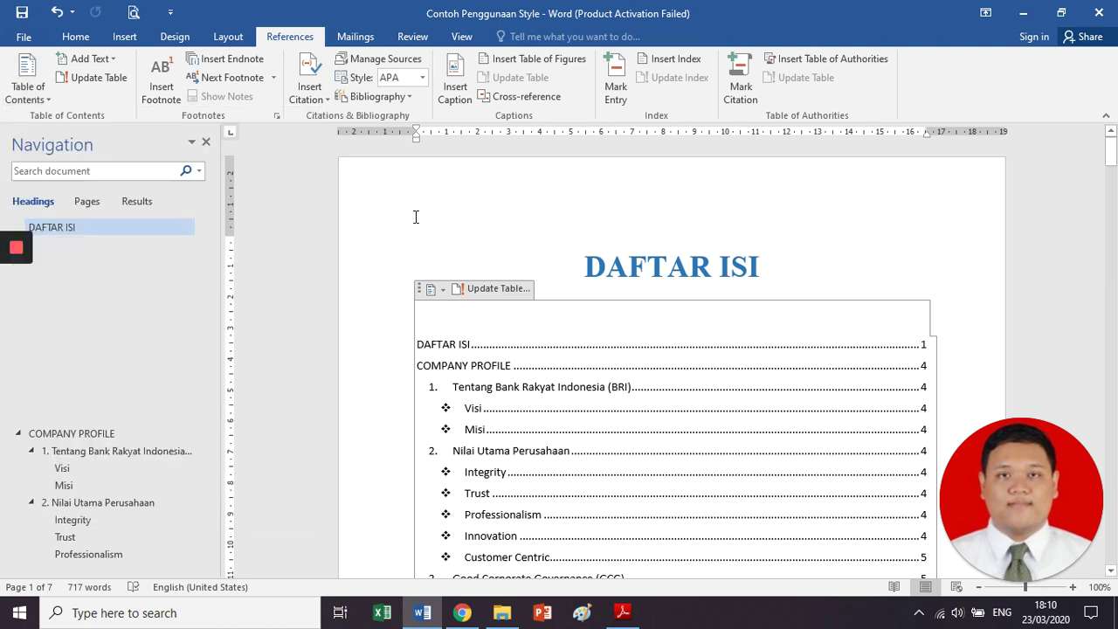
- Switch to the 4.Panduan Praktik MS Word V4.pdf guide in Adobe Reader and read the custom table of contents instructions on pages 16 and 17
{"action": "key", "text": "alt+Tab"}
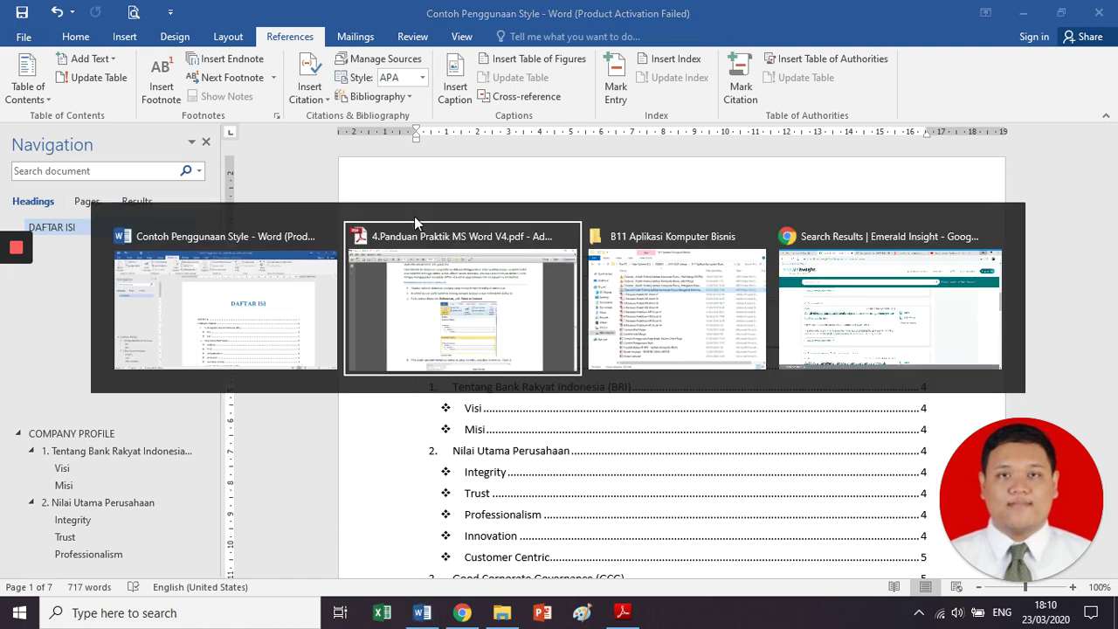
{"action": "left_click", "coordinate": [310, 298]}
{"action": "scroll", "coordinate": [358, 253], "scroll_direction": "down", "scroll_amount": 10}
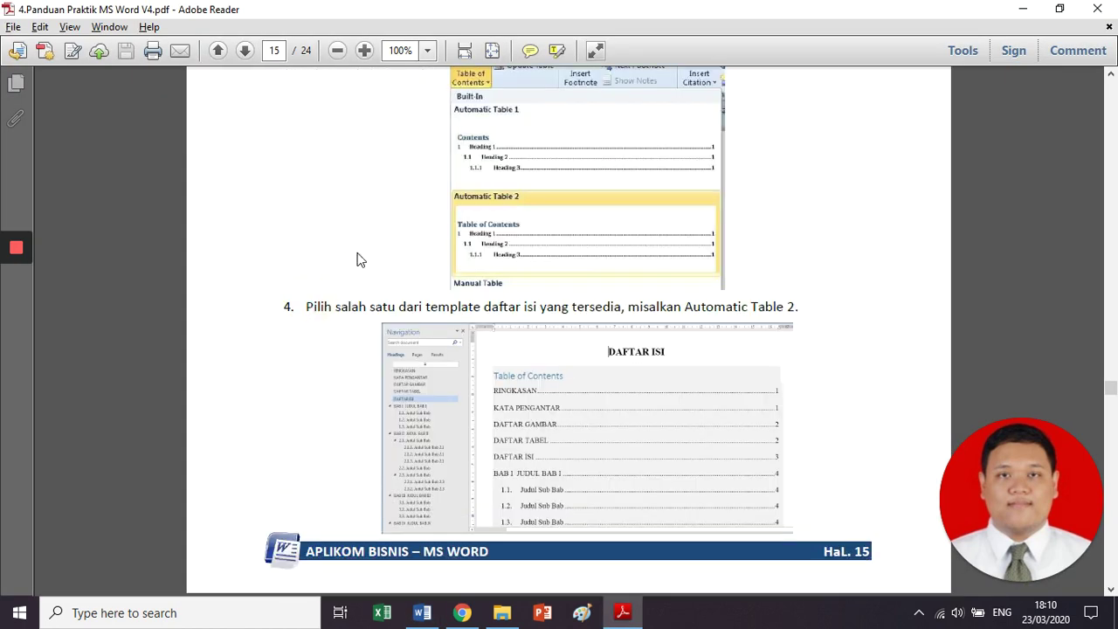
{"action": "scroll", "coordinate": [357, 259], "scroll_direction": "down", "scroll_amount": 10}
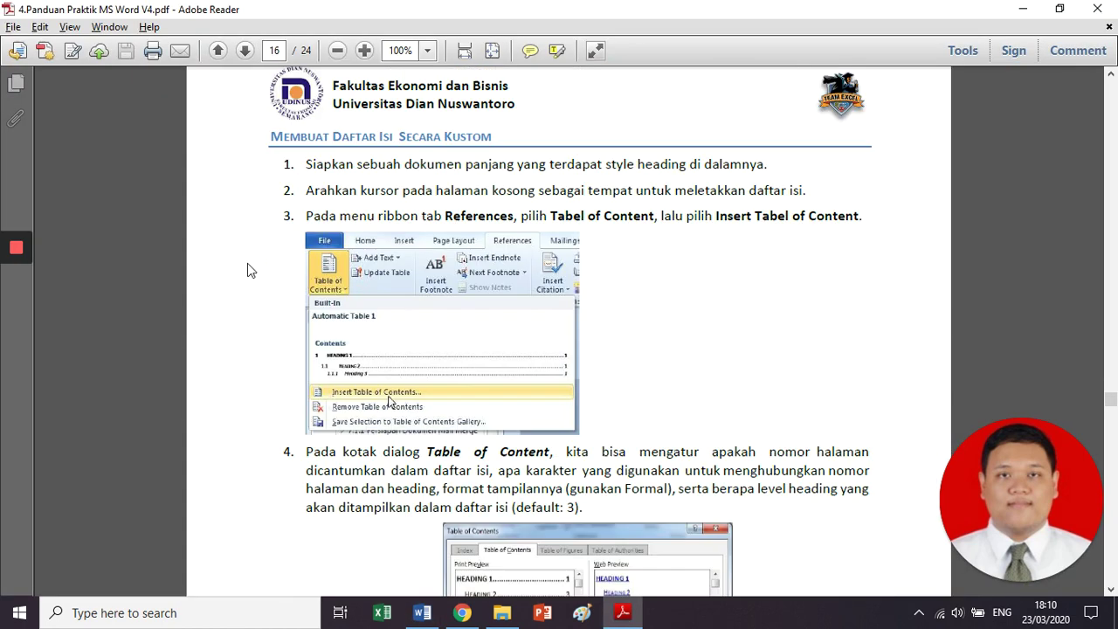
{"action": "scroll", "coordinate": [250, 263], "scroll_direction": "up", "scroll_amount": 4}
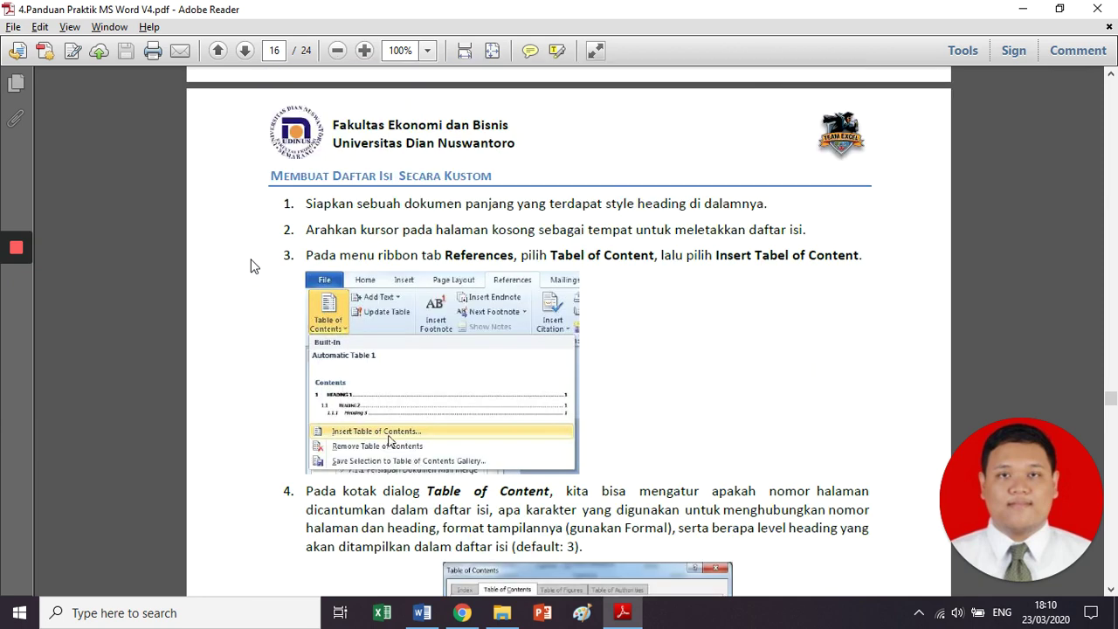
{"action": "scroll", "coordinate": [312, 209], "scroll_direction": "down", "scroll_amount": 3}
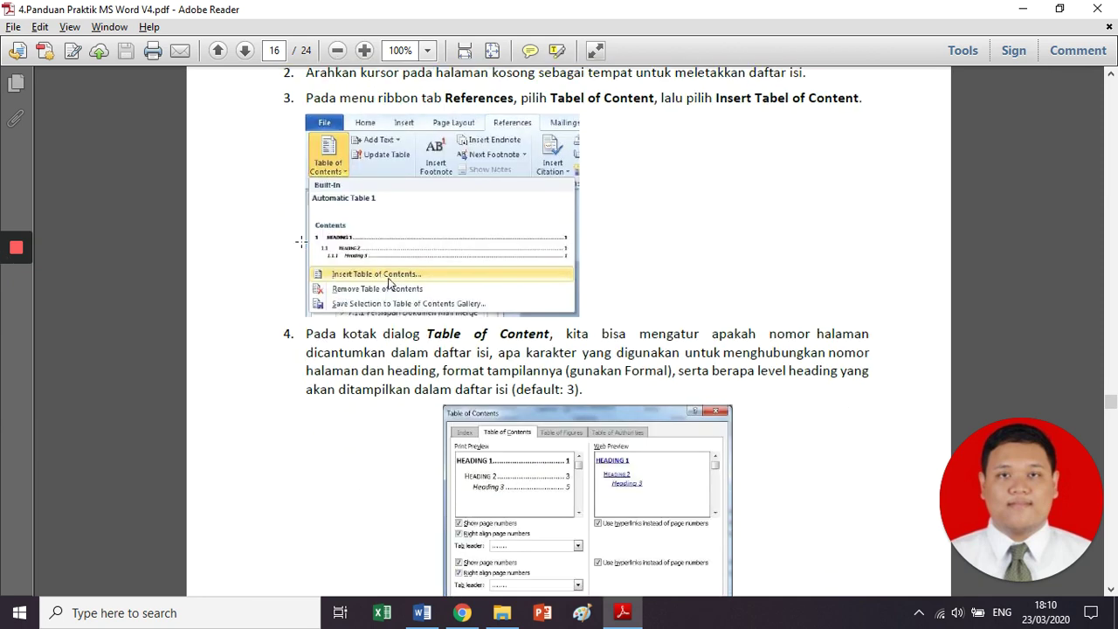
{"action": "left_click", "coordinate": [358, 288]}
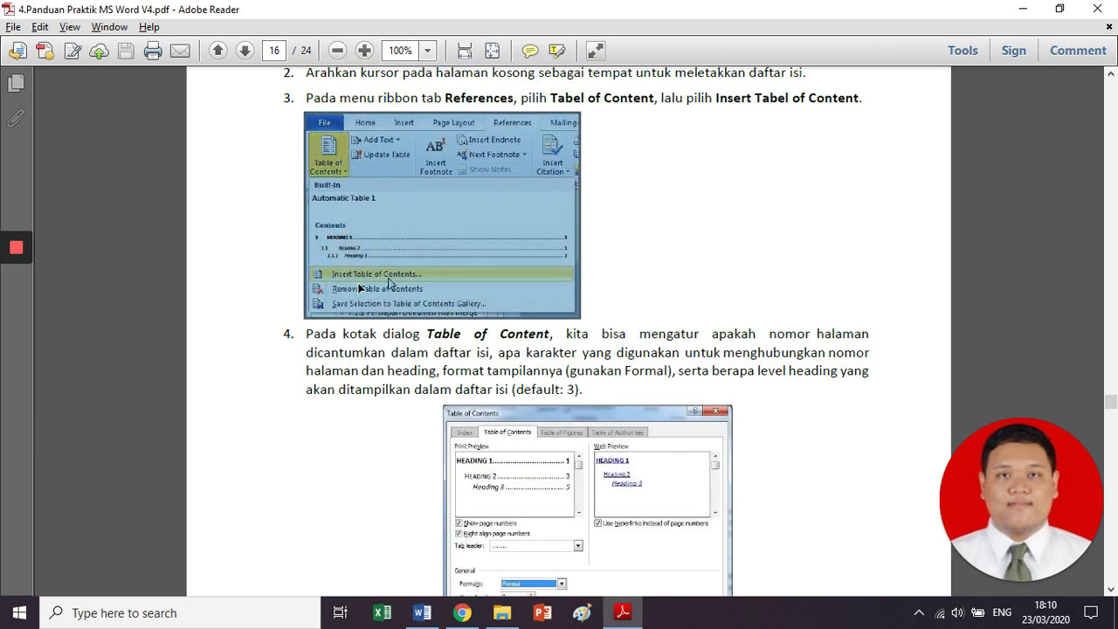
{"action": "scroll", "coordinate": [358, 288], "scroll_direction": "down", "scroll_amount": 4}
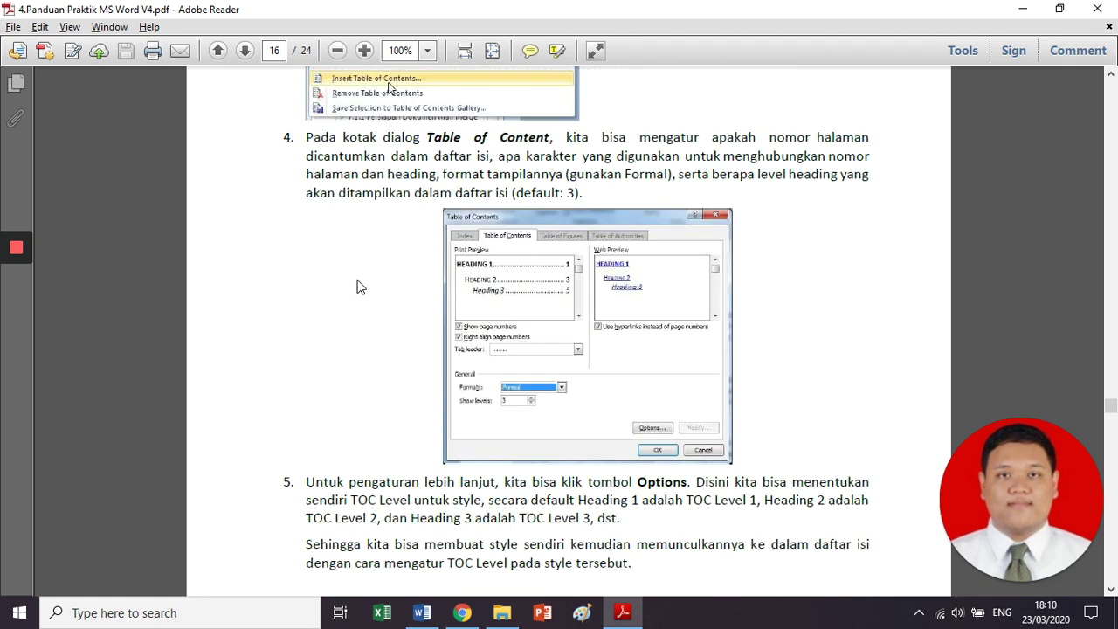
{"action": "scroll", "coordinate": [358, 286], "scroll_direction": "down", "scroll_amount": 2}
{"action": "scroll", "coordinate": [358, 286], "scroll_direction": "up", "scroll_amount": 5}
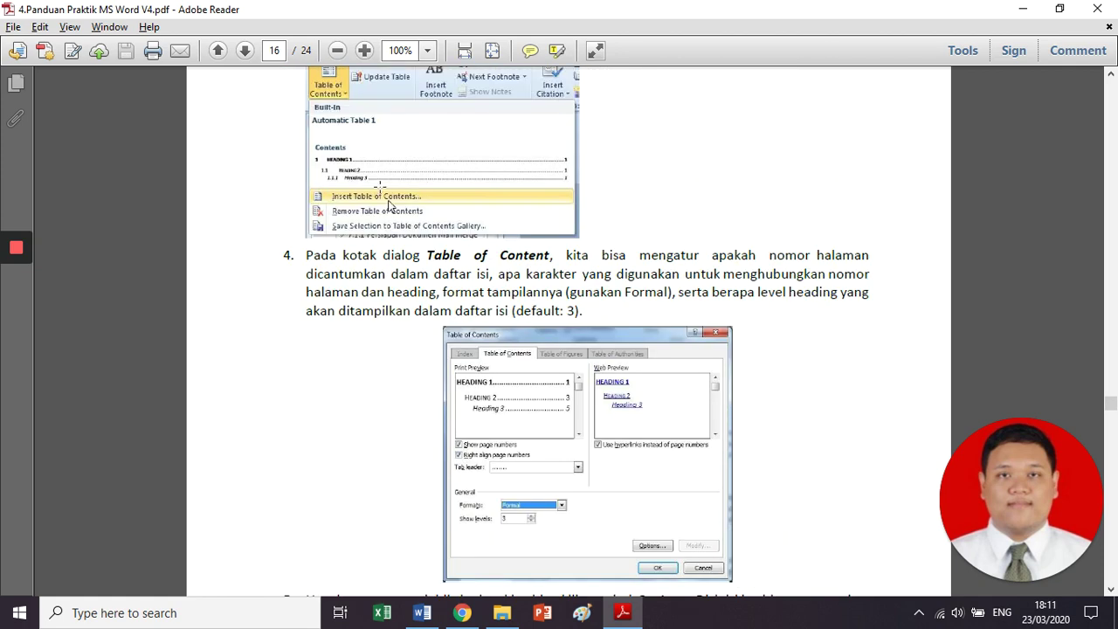
{"action": "left_click", "coordinate": [379, 186]}
{"action": "scroll", "coordinate": [351, 194], "scroll_direction": "up", "scroll_amount": 1}
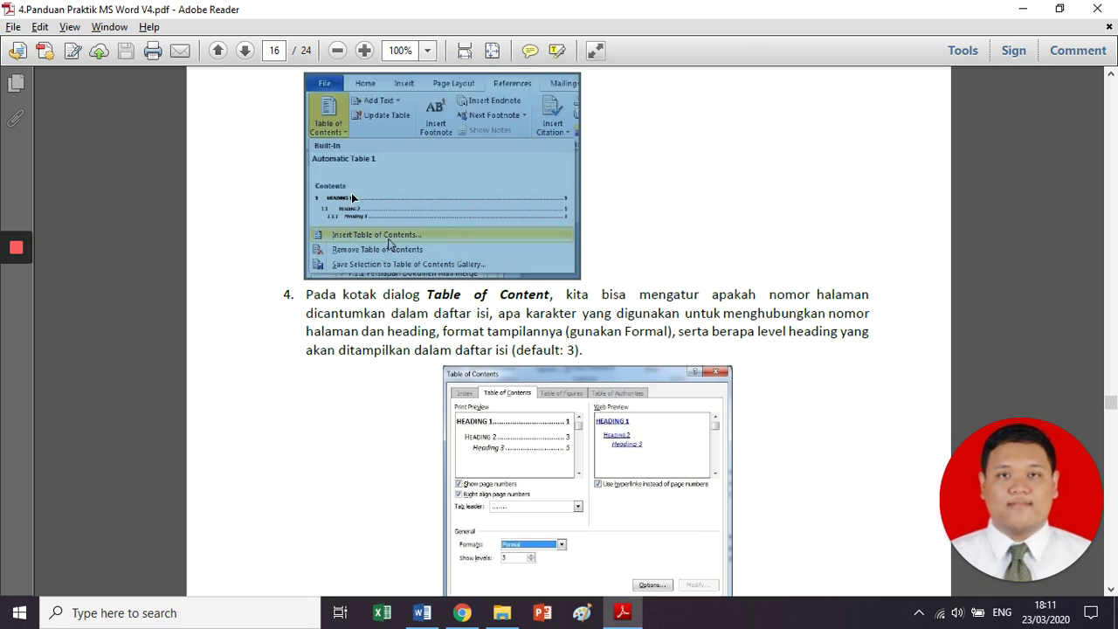
{"action": "scroll", "coordinate": [524, 166], "scroll_direction": "down", "scroll_amount": 4}
{"action": "left_click", "coordinate": [524, 174]}
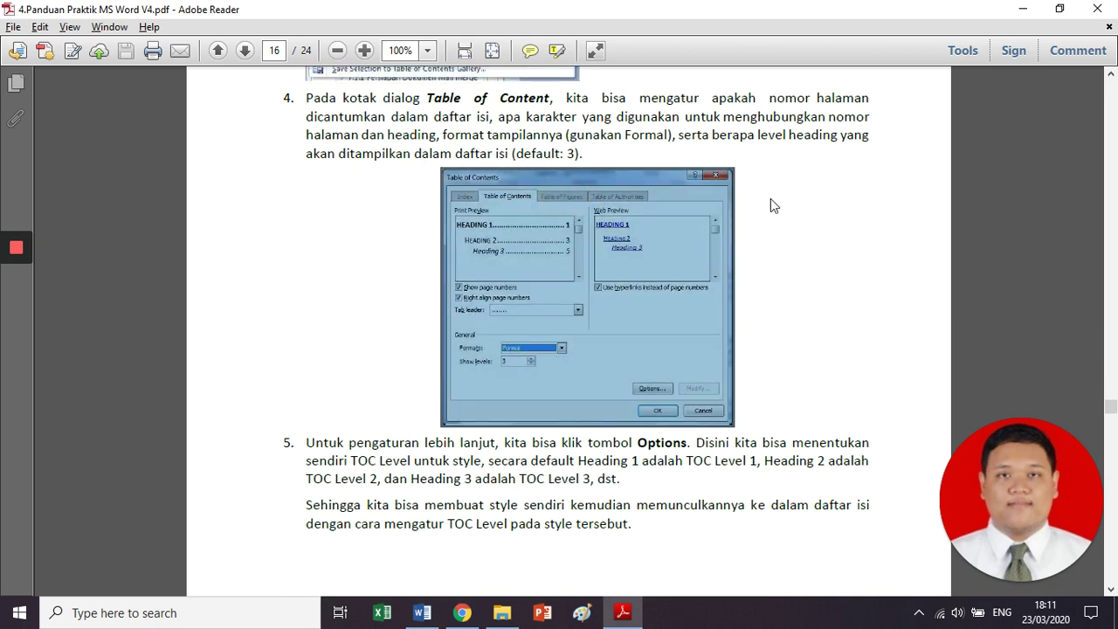
{"action": "left_click", "coordinate": [648, 300]}
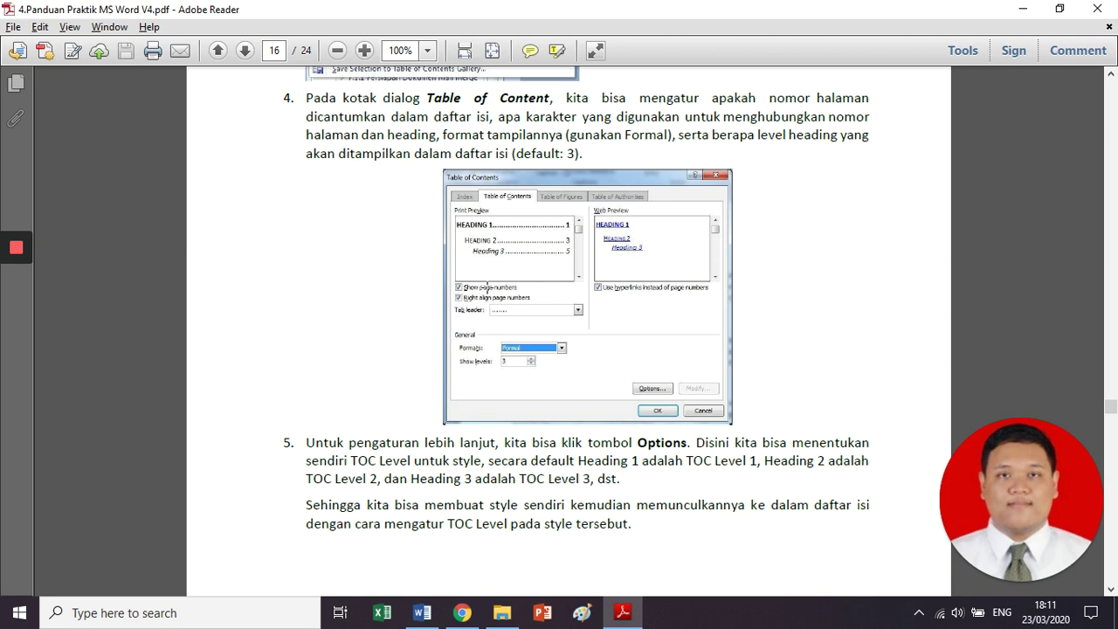
{"action": "scroll", "coordinate": [289, 274], "scroll_direction": "down", "scroll_amount": 10}
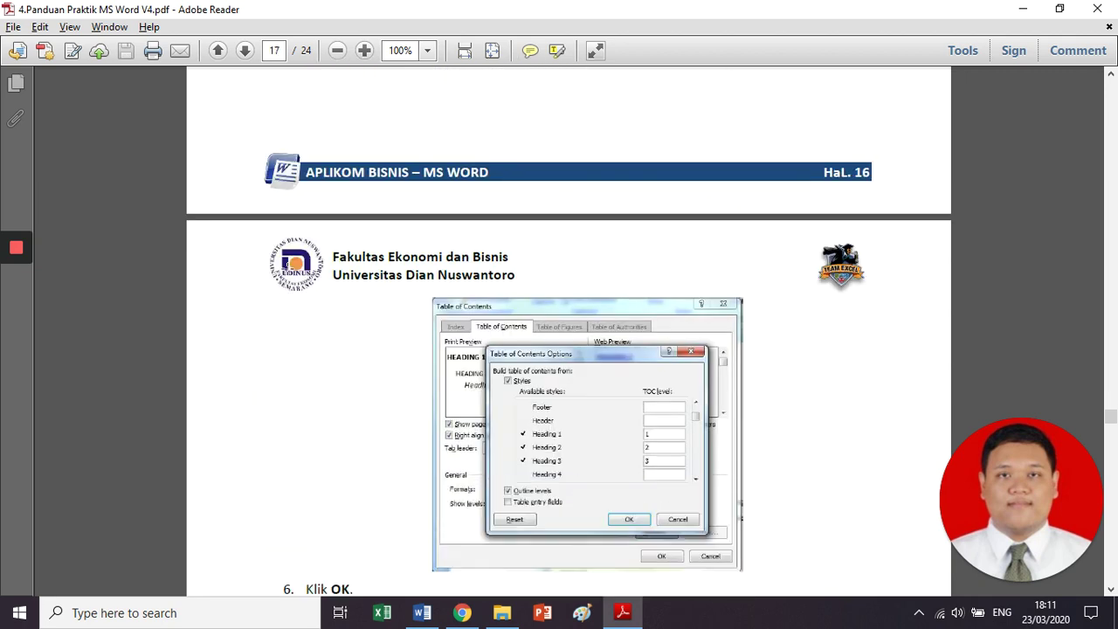
{"action": "scroll", "coordinate": [288, 274], "scroll_direction": "down", "scroll_amount": 4}
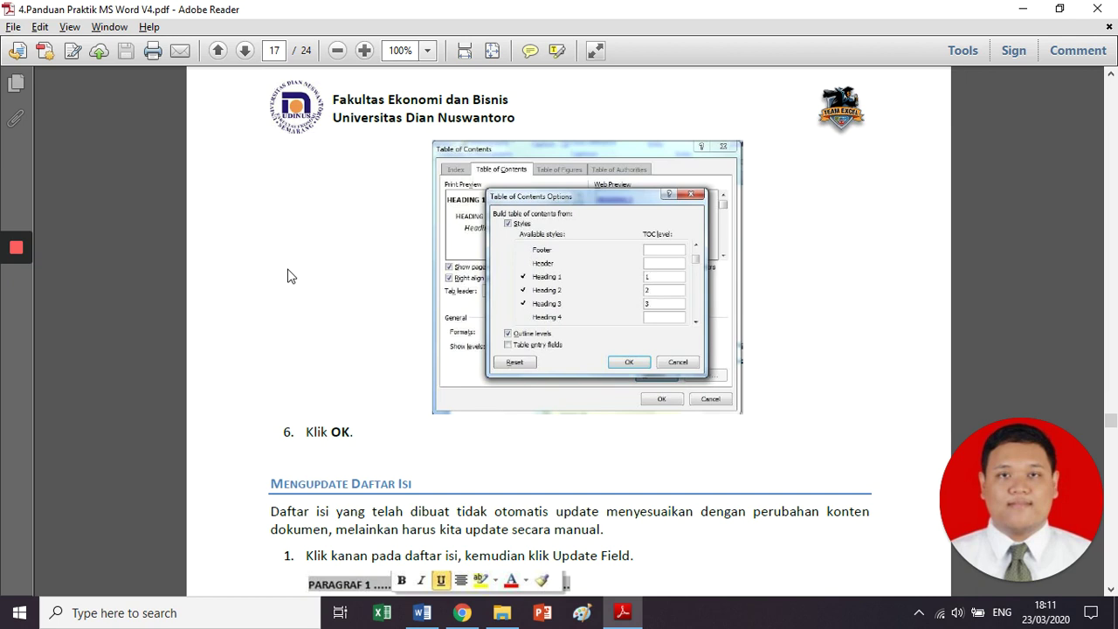
- Read the Mengupdate Daftar Isi section on page 17, covering Update Field and the two update options
{"action": "scroll", "coordinate": [289, 275], "scroll_direction": "down", "scroll_amount": 3}
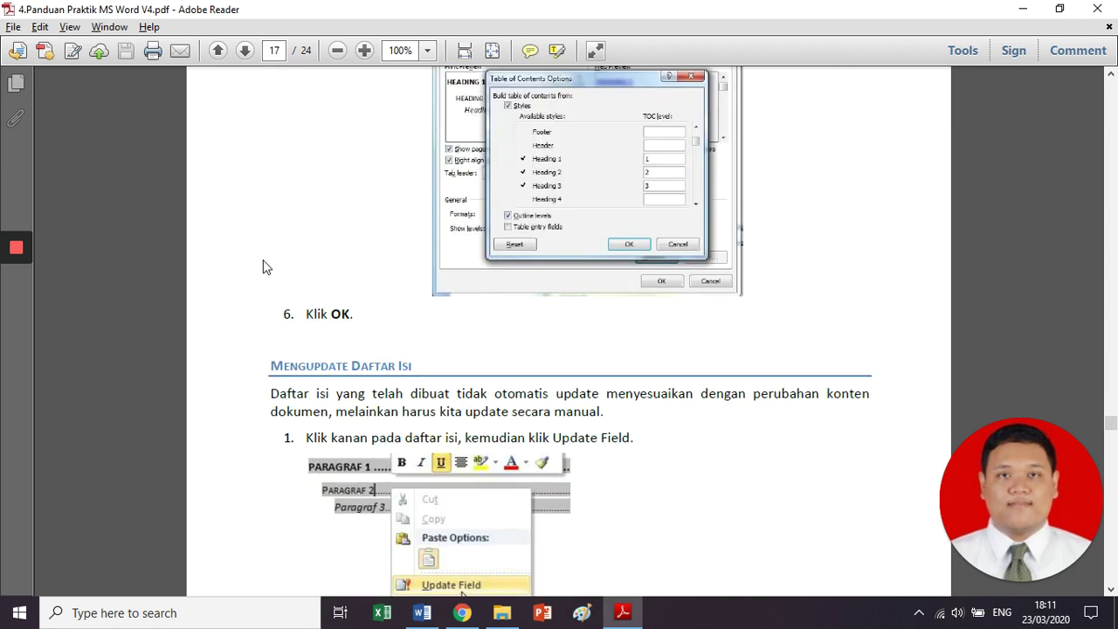
{"action": "scroll", "coordinate": [266, 268], "scroll_direction": "down", "scroll_amount": 7}
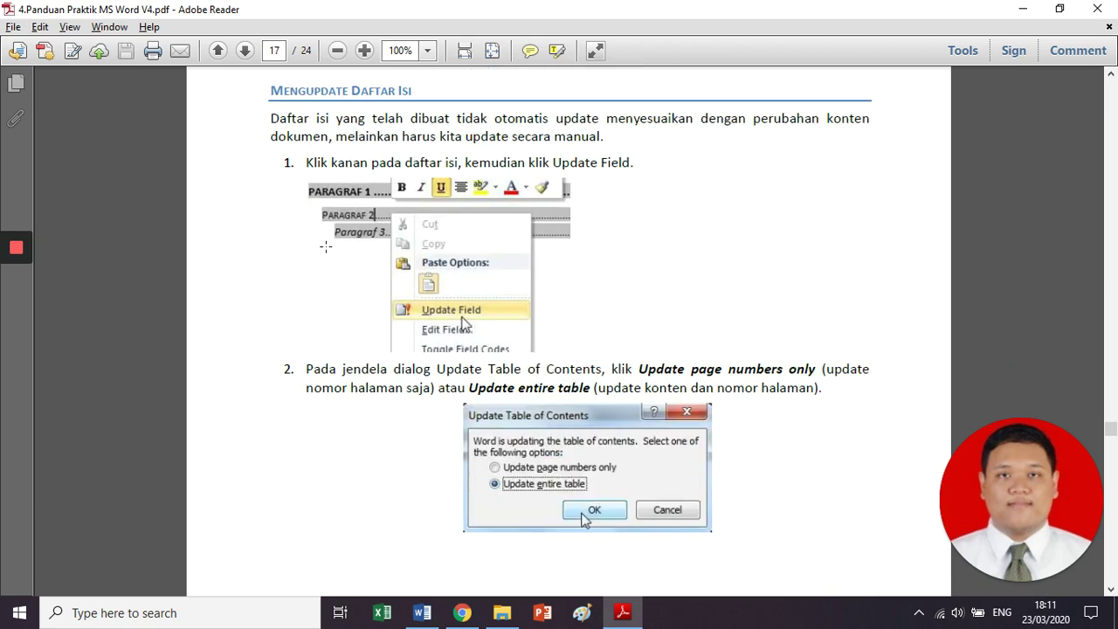
{"action": "left_click", "coordinate": [406, 285]}
{"action": "scroll", "coordinate": [208, 230], "scroll_direction": "down", "scroll_amount": 6}
{"action": "scroll", "coordinate": [208, 231], "scroll_direction": "down", "scroll_amount": 11}
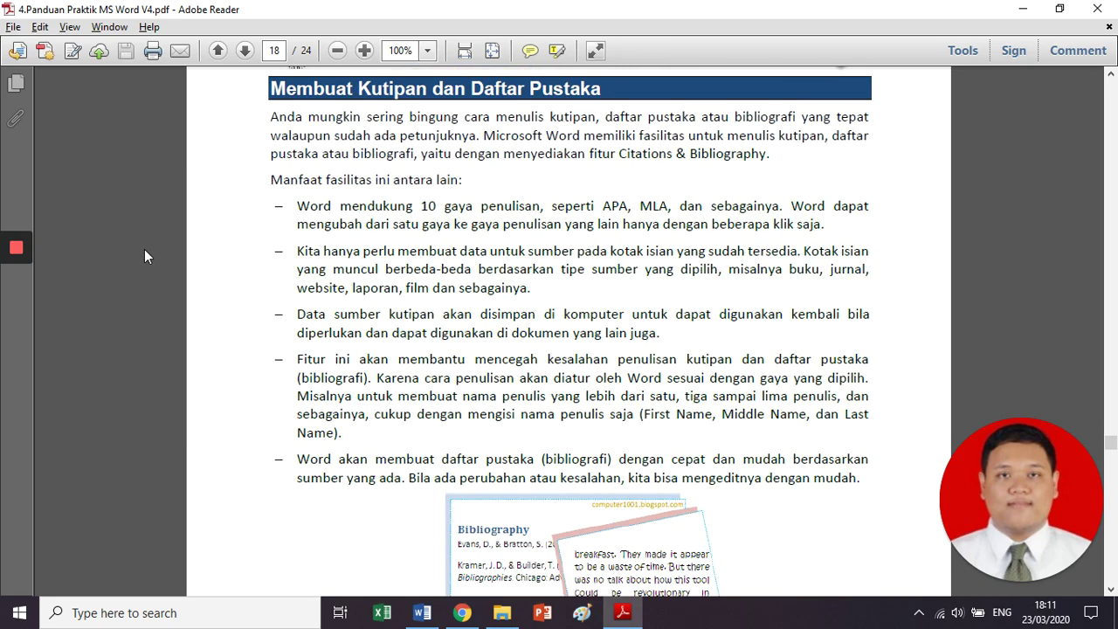
{"action": "scroll", "coordinate": [362, 163], "scroll_direction": "up", "scroll_amount": 12}
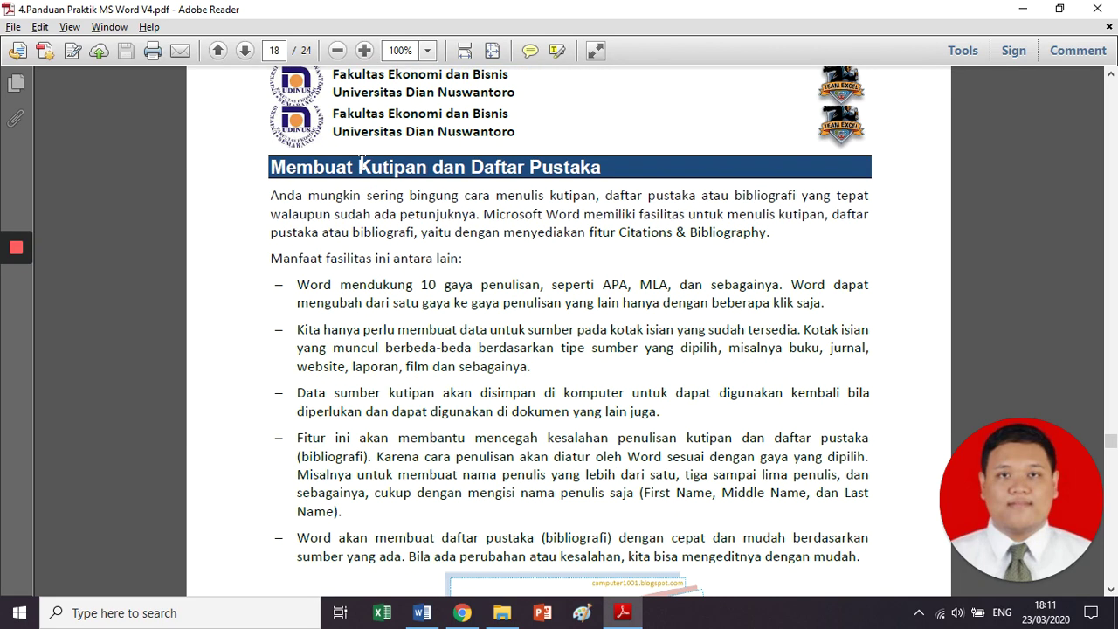
{"action": "scroll", "coordinate": [315, 192], "scroll_direction": "down", "scroll_amount": 2}
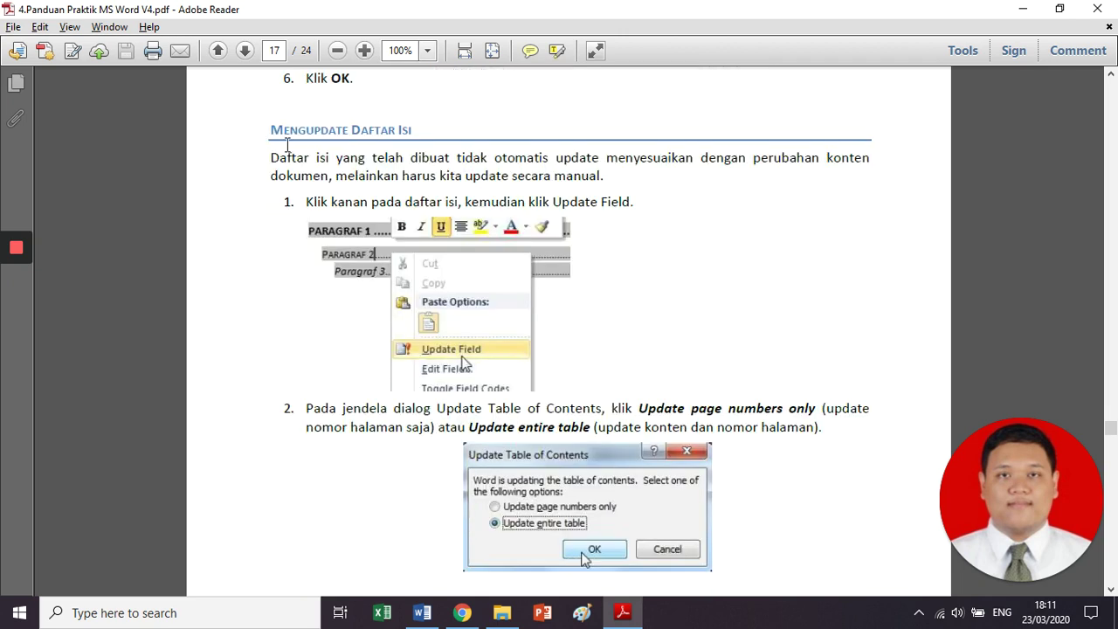
{"action": "left_click_drag", "start_coordinate": [271, 130], "coordinate": [424, 131]}
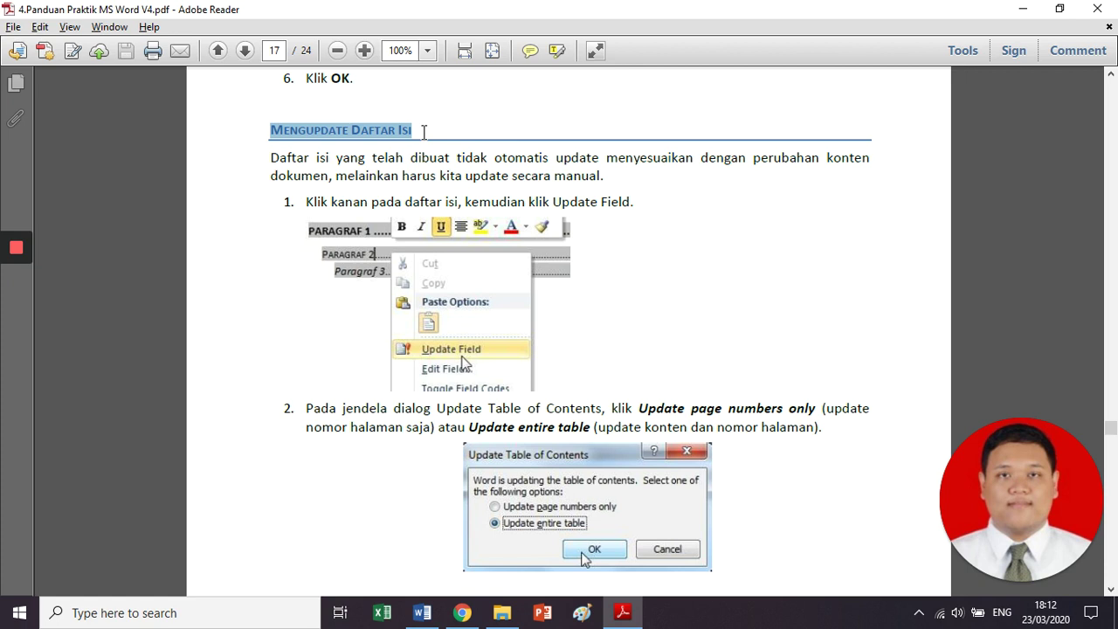
{"action": "left_click", "coordinate": [243, 229]}
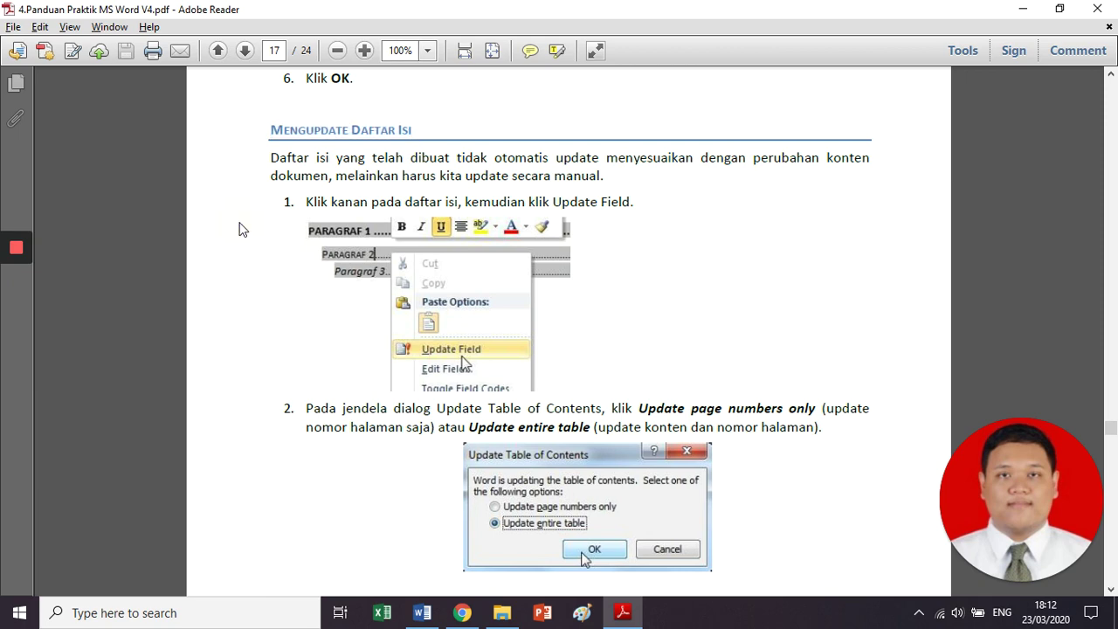
{"action": "scroll", "coordinate": [240, 228], "scroll_direction": "down", "scroll_amount": 3}
{"action": "left_click", "coordinate": [218, 231]}
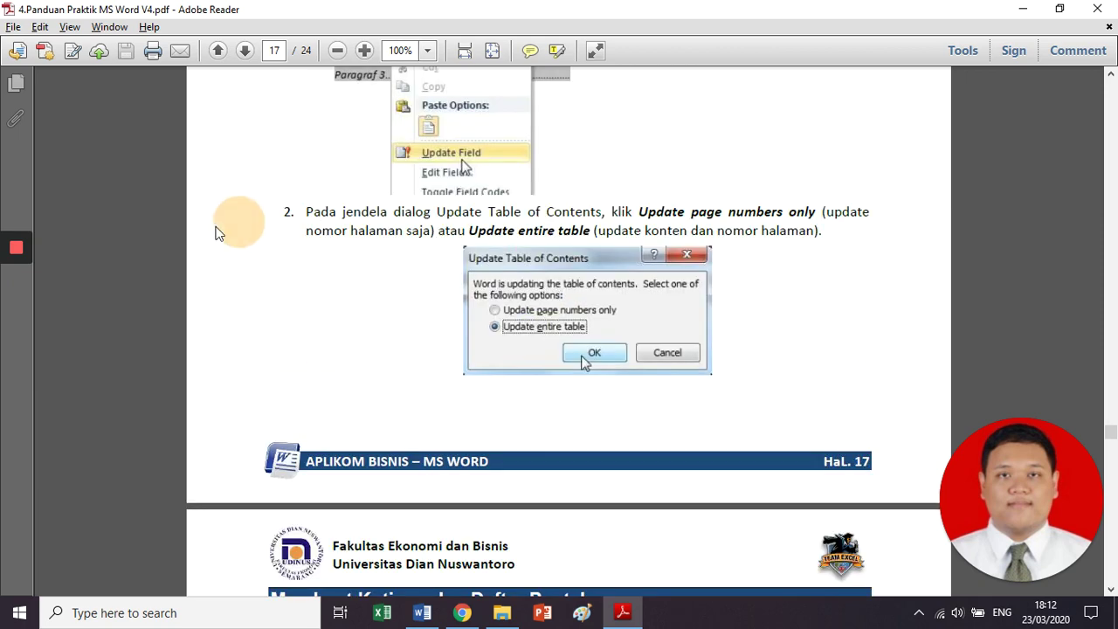
- Read the introduction of the Membuat Kutipan dan Daftar Pustaka chapter on page 18
{"action": "scroll", "coordinate": [218, 234], "scroll_direction": "down", "scroll_amount": 8}
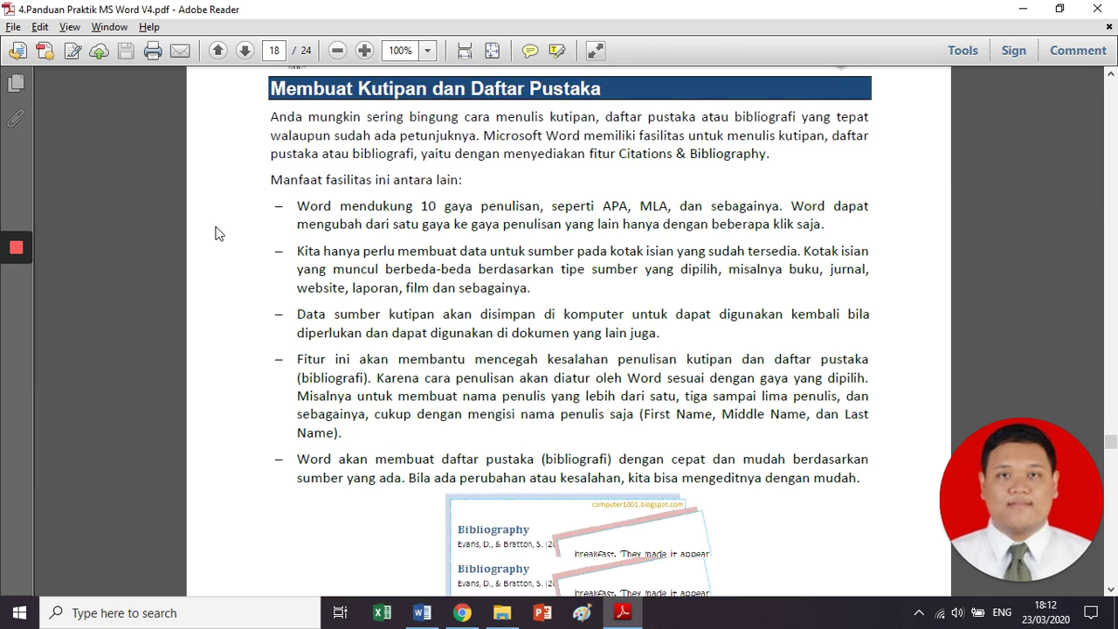
{"action": "scroll", "coordinate": [208, 233], "scroll_direction": "up", "scroll_amount": 1}
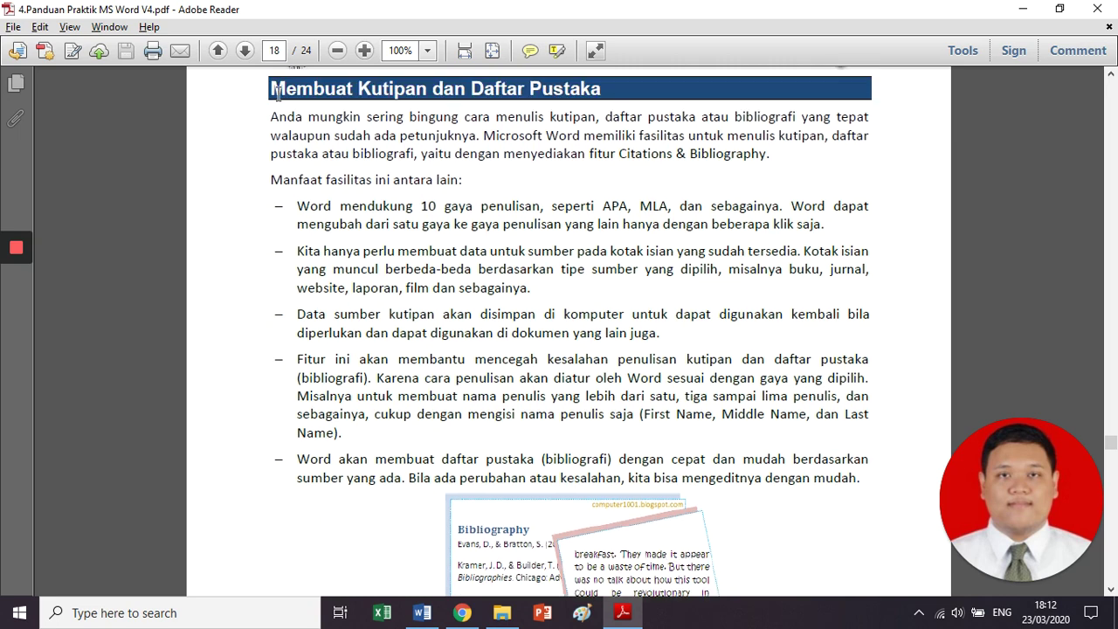
{"action": "left_click_drag", "start_coordinate": [277, 91], "coordinate": [601, 119]}
{"action": "left_click", "coordinate": [581, 135]}
{"action": "left_click", "coordinate": [335, 210]}
{"action": "scroll", "coordinate": [335, 210], "scroll_direction": "down", "scroll_amount": 1}
{"action": "scroll", "coordinate": [341, 193], "scroll_direction": "up", "scroll_amount": 1}
{"action": "scroll", "coordinate": [462, 133], "scroll_direction": "down", "scroll_amount": 1}
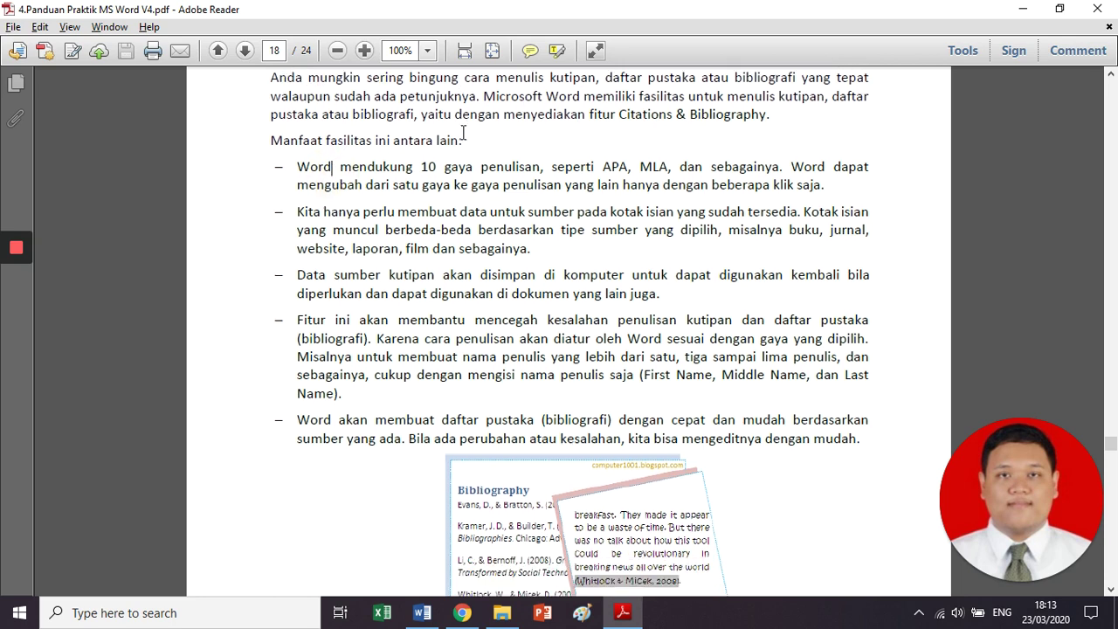
- Read through the listed benefits of the Citations & Bibliography feature, highlighting key phrases from the writing styles to easy editing
{"action": "left_click_drag", "start_coordinate": [278, 141], "coordinate": [779, 167]}
{"action": "left_click", "coordinate": [608, 171]}
{"action": "left_click", "coordinate": [679, 167]}
{"action": "left_click_drag", "start_coordinate": [603, 169], "coordinate": [634, 168]}
{"action": "left_click", "coordinate": [832, 181]}
{"action": "scroll", "coordinate": [832, 184], "scroll_direction": "down", "scroll_amount": 3}
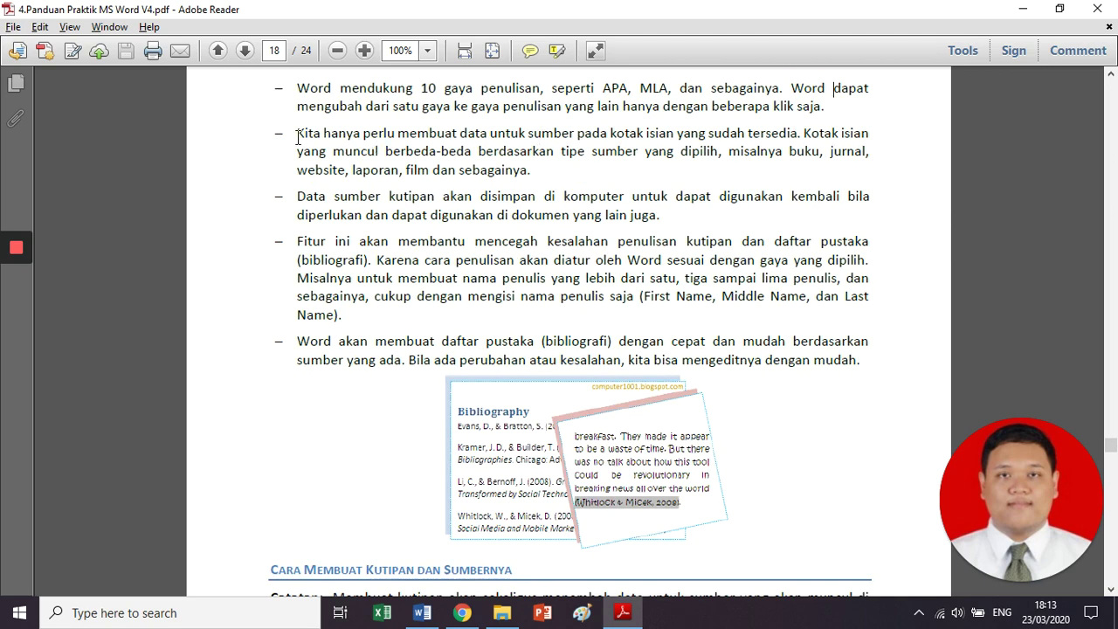
{"action": "left_click_drag", "start_coordinate": [298, 137], "coordinate": [457, 166]}
{"action": "left_click", "coordinate": [548, 154]}
{"action": "left_click_drag", "start_coordinate": [298, 197], "coordinate": [818, 198]}
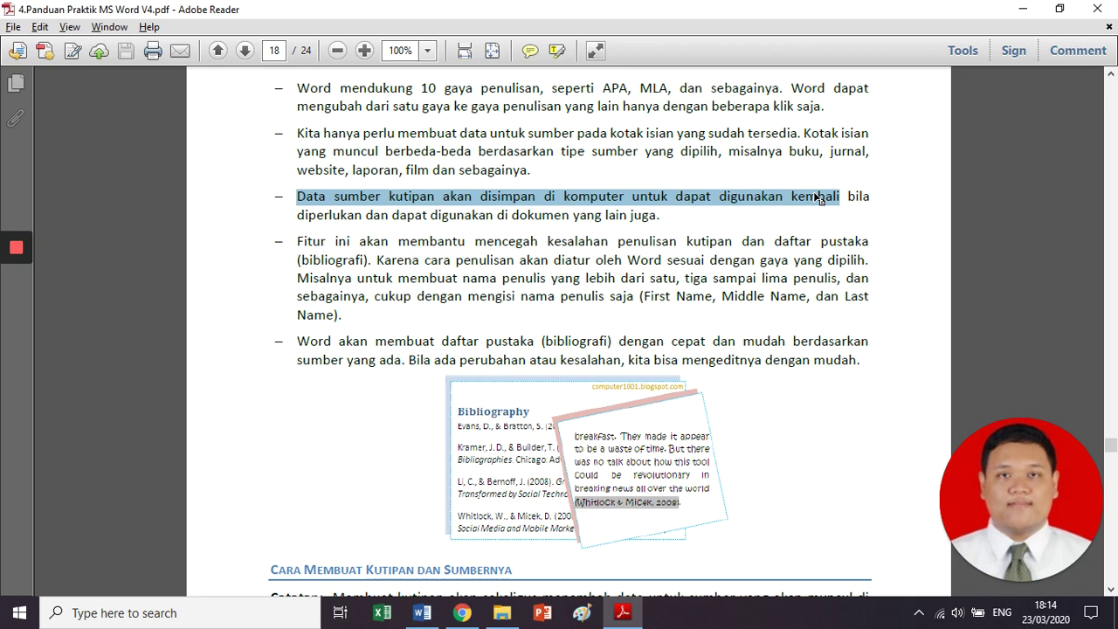
{"action": "scroll", "coordinate": [842, 199], "scroll_direction": "down", "scroll_amount": 2}
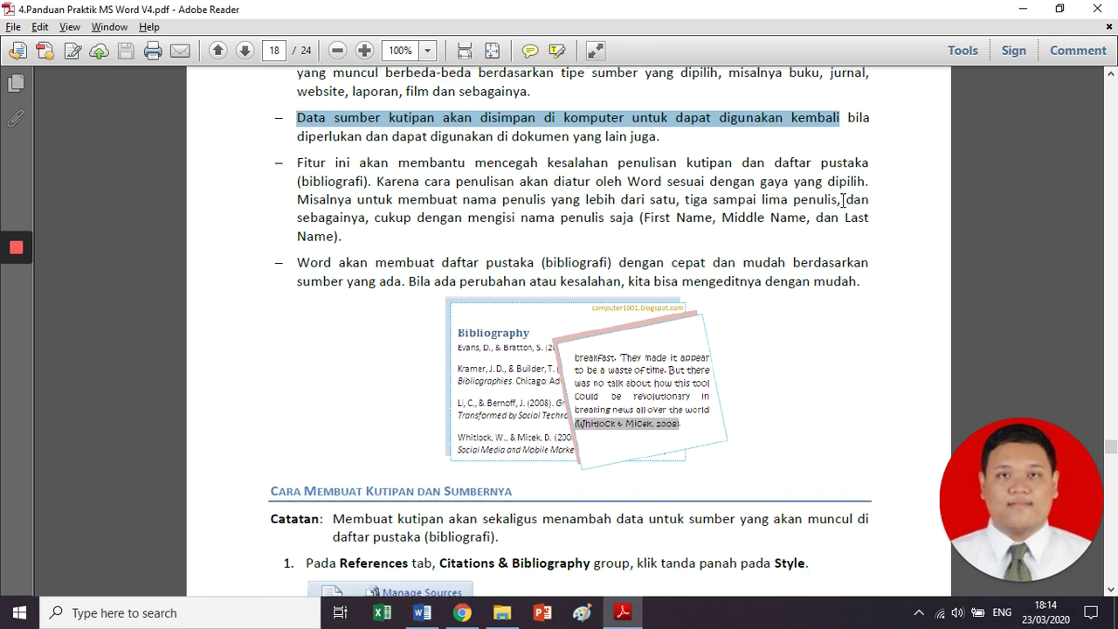
{"action": "left_click", "coordinate": [426, 163]}
{"action": "left_click_drag", "start_coordinate": [426, 163], "coordinate": [733, 162]}
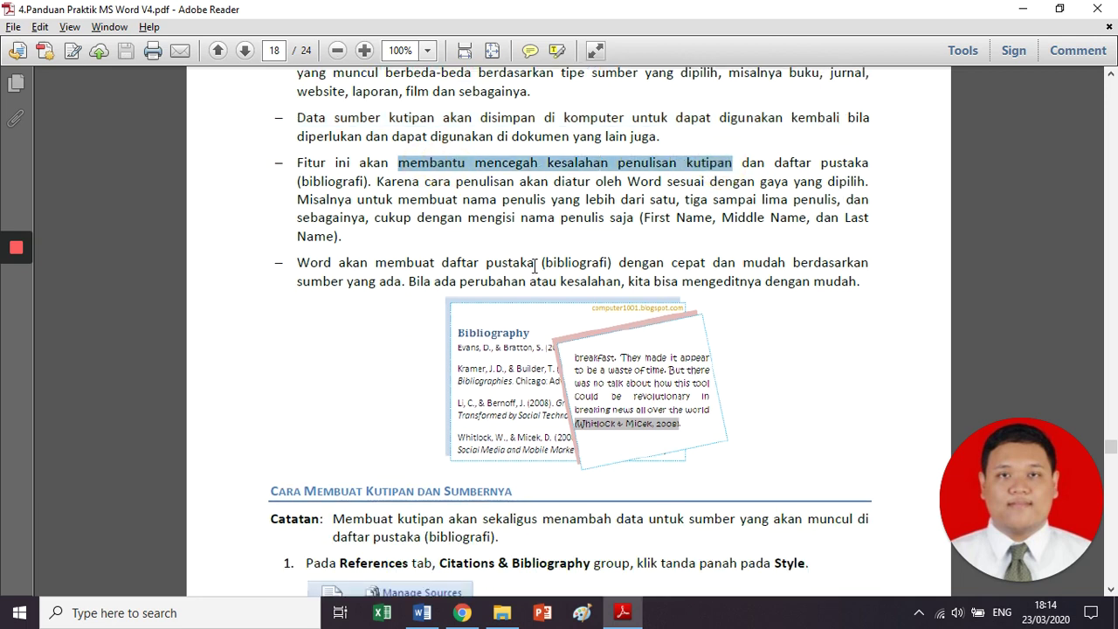
{"action": "scroll", "coordinate": [535, 265], "scroll_direction": "down", "scroll_amount": 2}
{"action": "left_click_drag", "start_coordinate": [343, 186], "coordinate": [838, 207]}
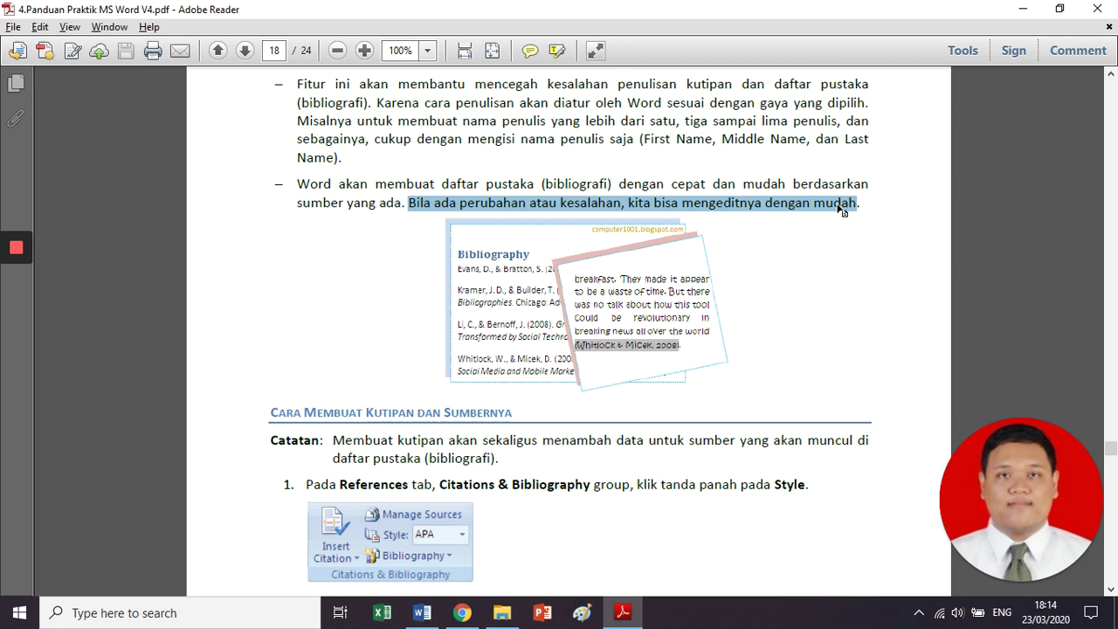
- Locate the Cara Membuat Kutipan dan Sumbernya section on page 18 of the guide and highlight its heading
{"action": "scroll", "coordinate": [838, 210], "scroll_direction": "down", "scroll_amount": 5}
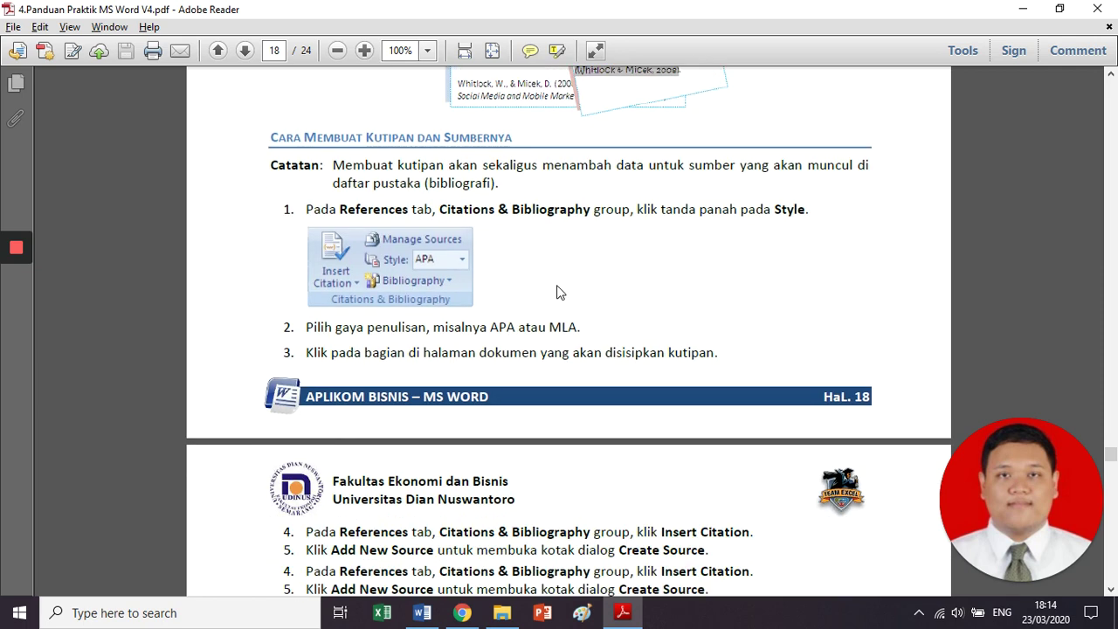
{"action": "scroll", "coordinate": [451, 307], "scroll_direction": "down", "scroll_amount": 1}
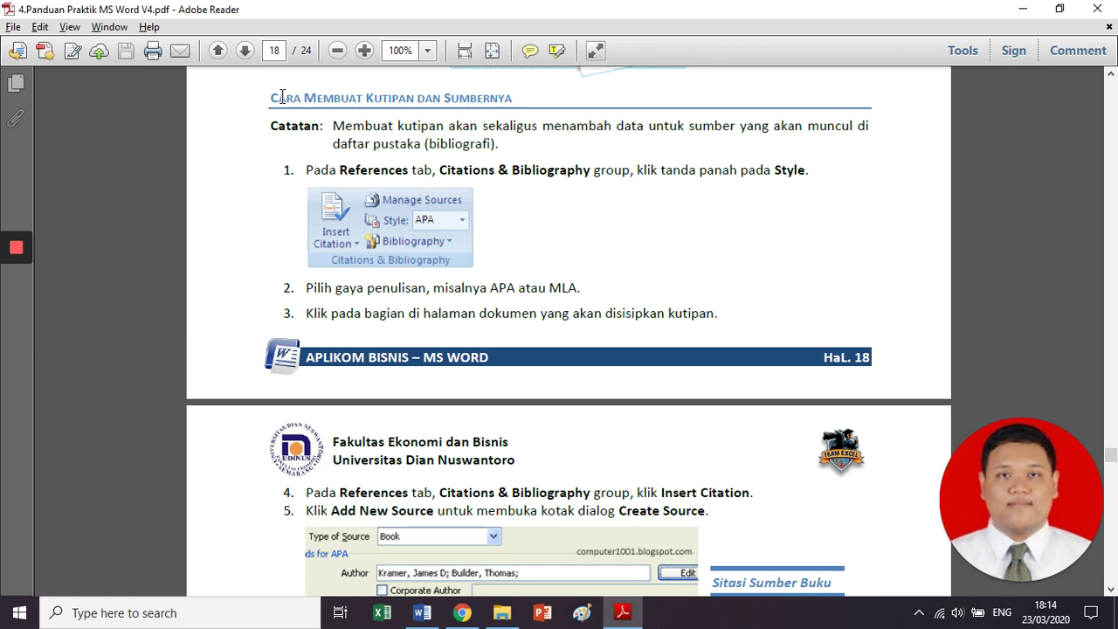
{"action": "left_click_drag", "start_coordinate": [282, 97], "coordinate": [513, 98]}
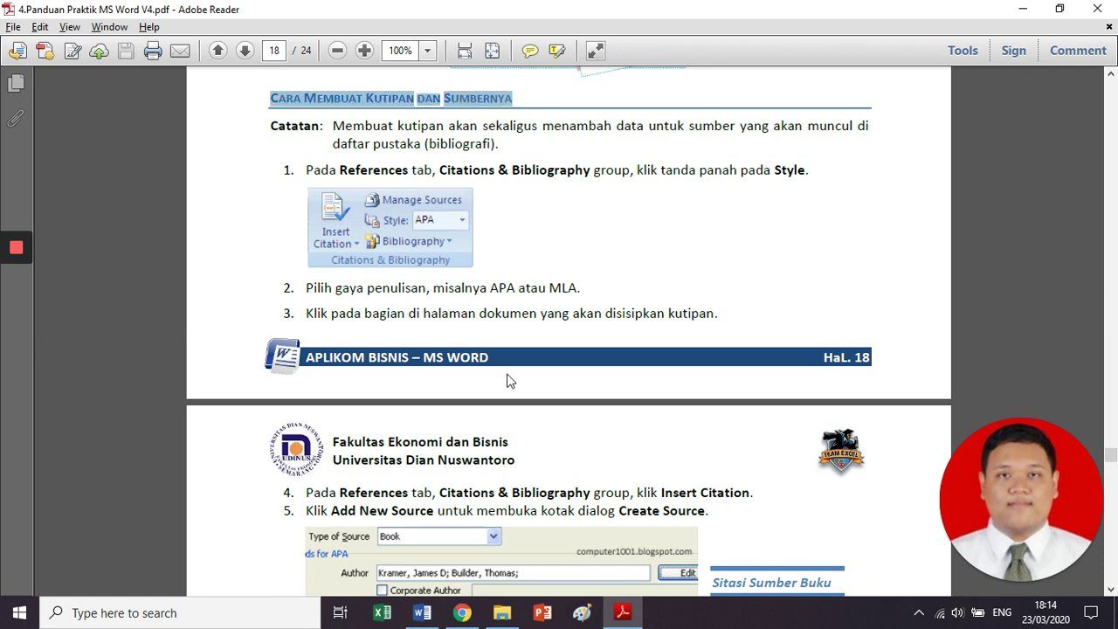
- Switch to the Contoh Penggunaan Style document in Word and place the insertion point at the end of the Corporate Social Responsibility (CSR) paragraph
{"action": "key", "text": "alt+Tab"}
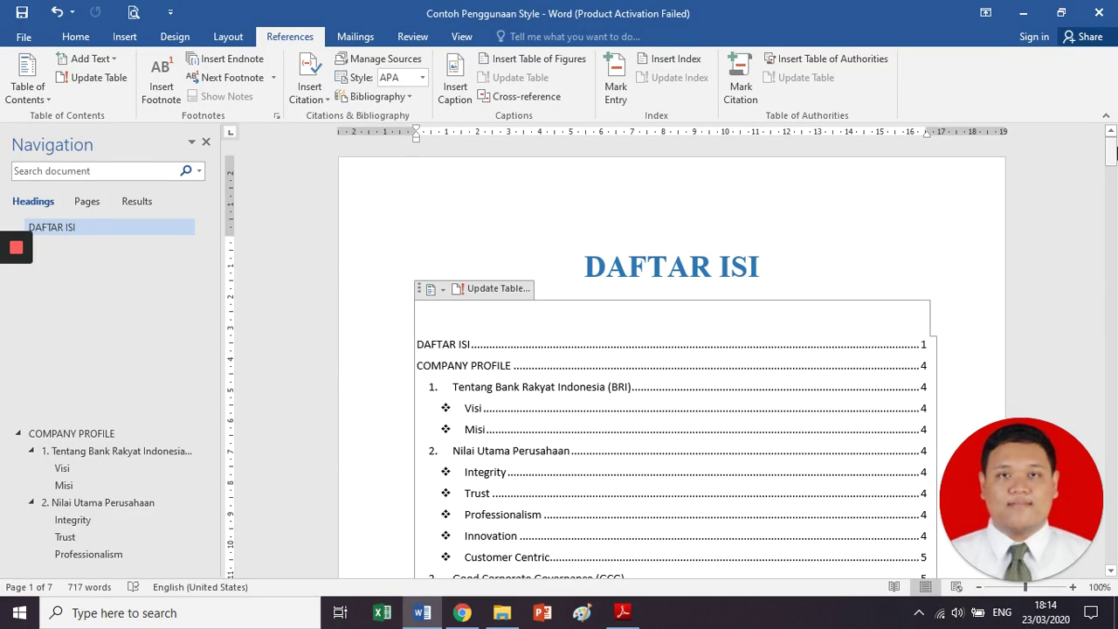
{"action": "left_click_drag", "start_coordinate": [1113, 153], "coordinate": [1116, 520]}
{"action": "left_click", "coordinate": [638, 267]}
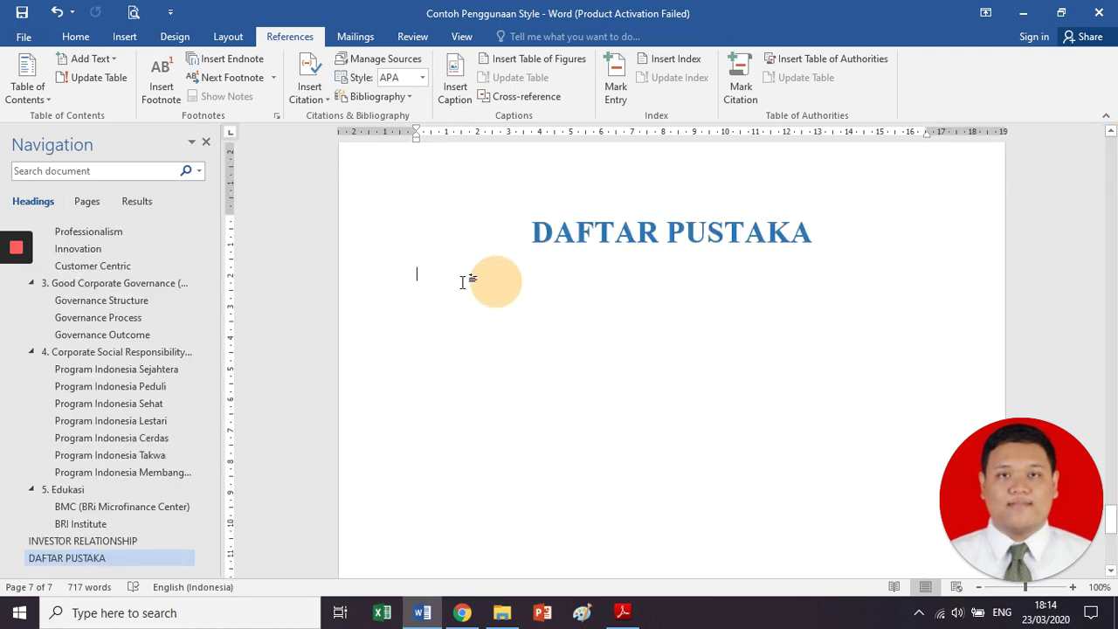
{"action": "scroll", "coordinate": [575, 333], "scroll_direction": "up", "scroll_amount": 20}
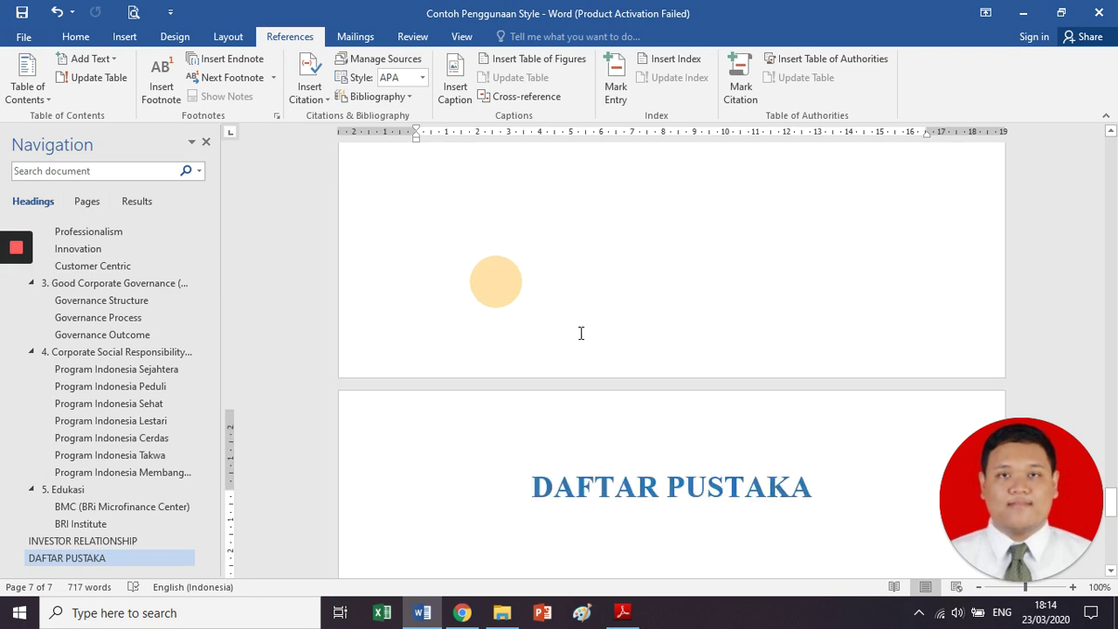
{"action": "scroll", "coordinate": [582, 332], "scroll_direction": "up", "scroll_amount": 2}
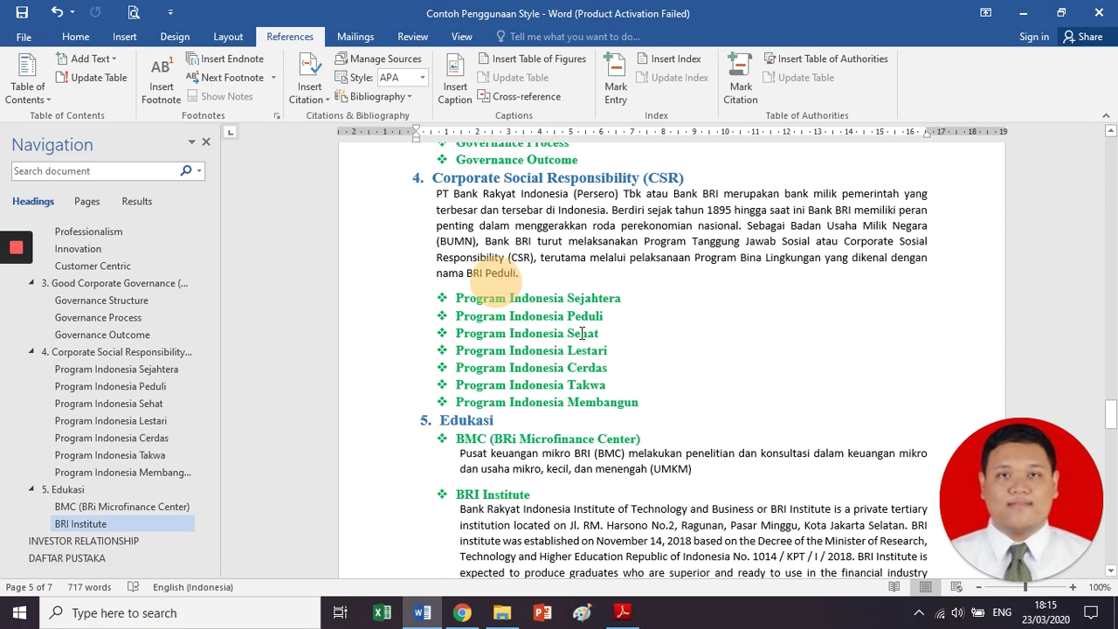
{"action": "left_click", "coordinate": [576, 338]}
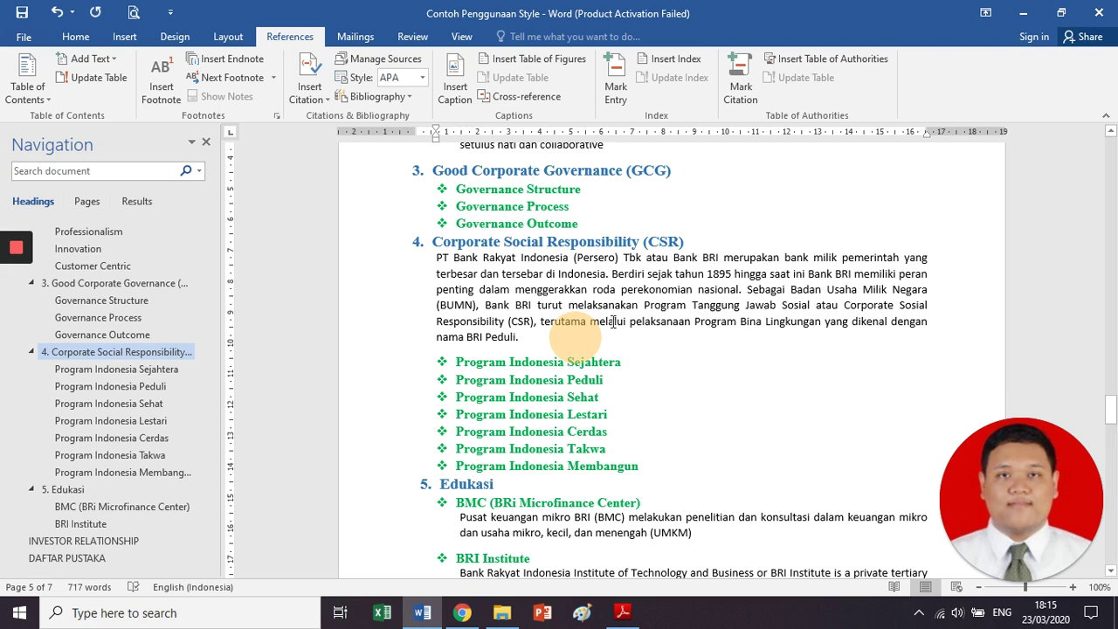
- Switch back to the PDF guide and read step 1 on choosing a Style in the Citations & Bibliography group
{"action": "key", "text": "alt+Tab"}
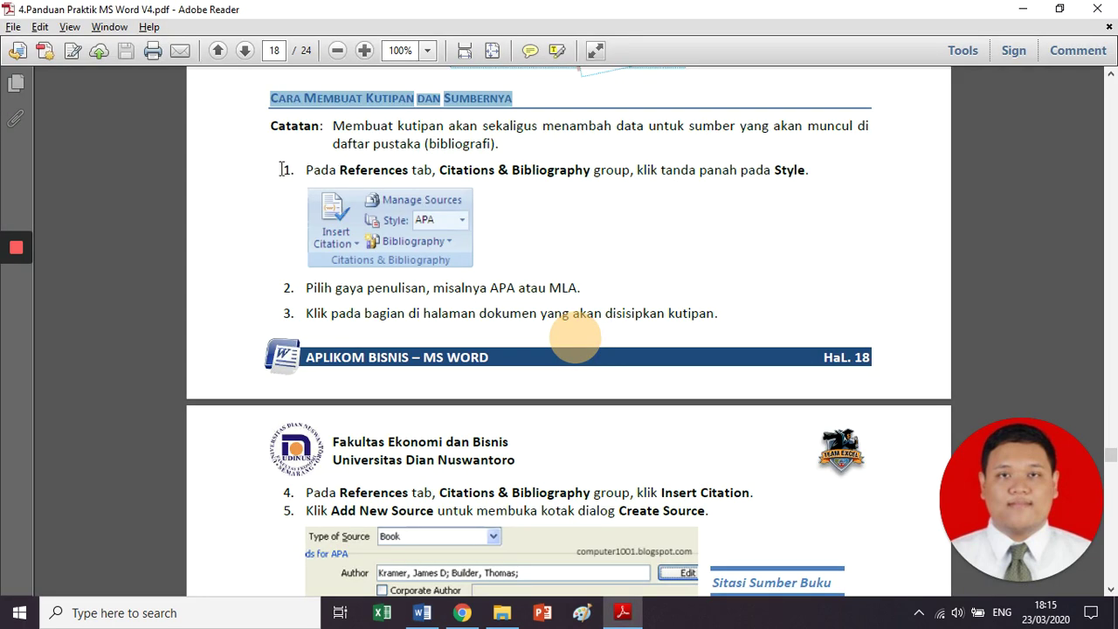
{"action": "left_click_drag", "start_coordinate": [282, 170], "coordinate": [423, 171]}
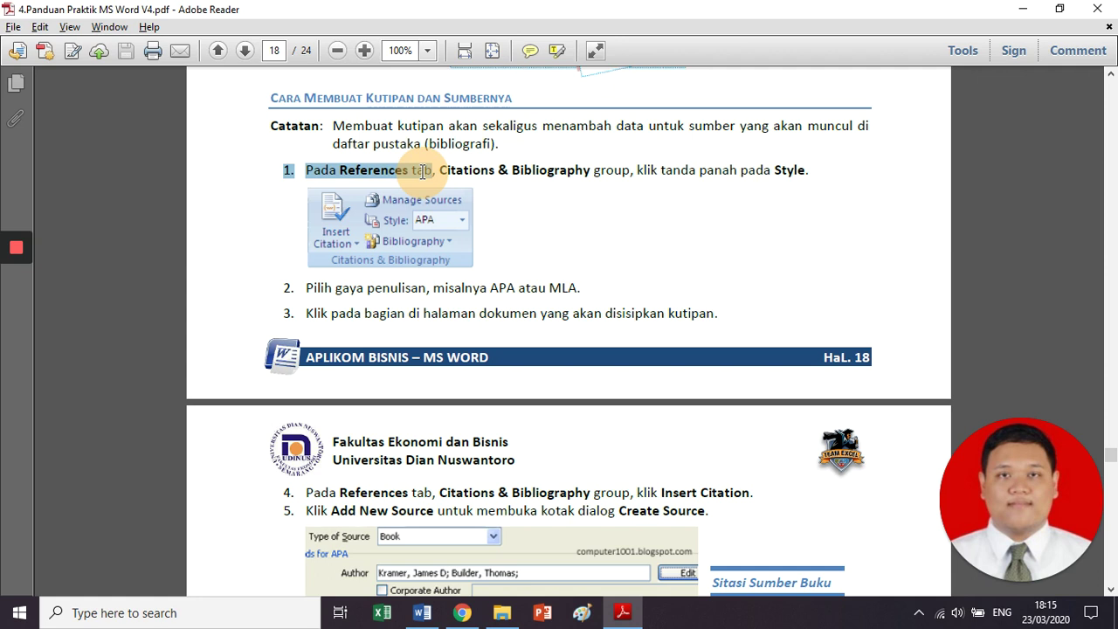
{"action": "left_click_drag", "start_coordinate": [423, 171], "coordinate": [560, 181]}
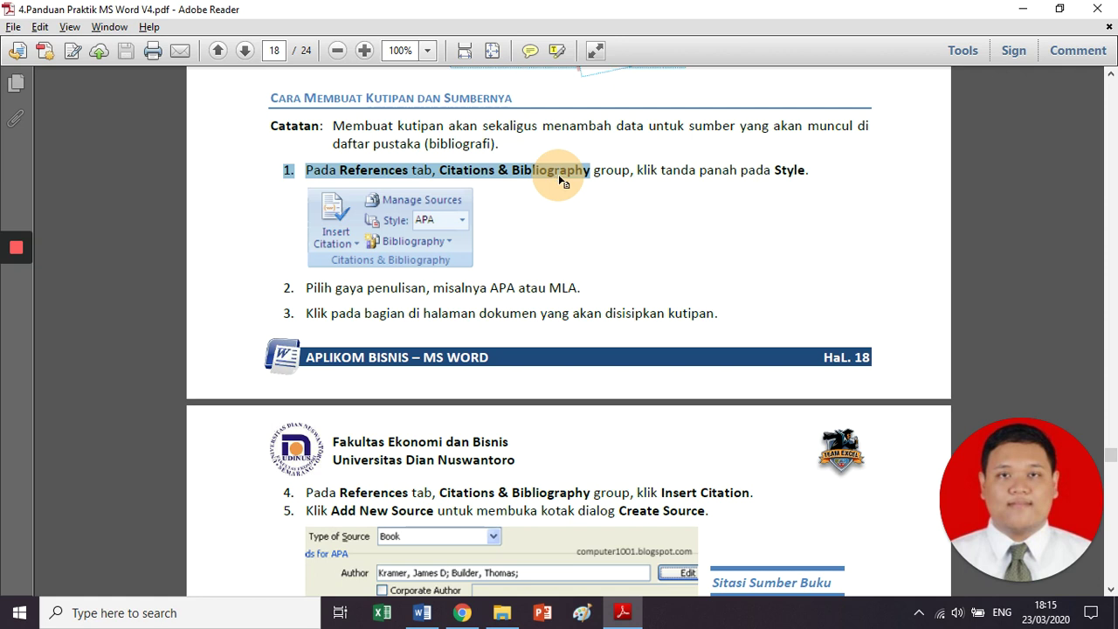
{"action": "left_click", "coordinate": [780, 171]}
{"action": "double_click", "coordinate": [780, 171]}
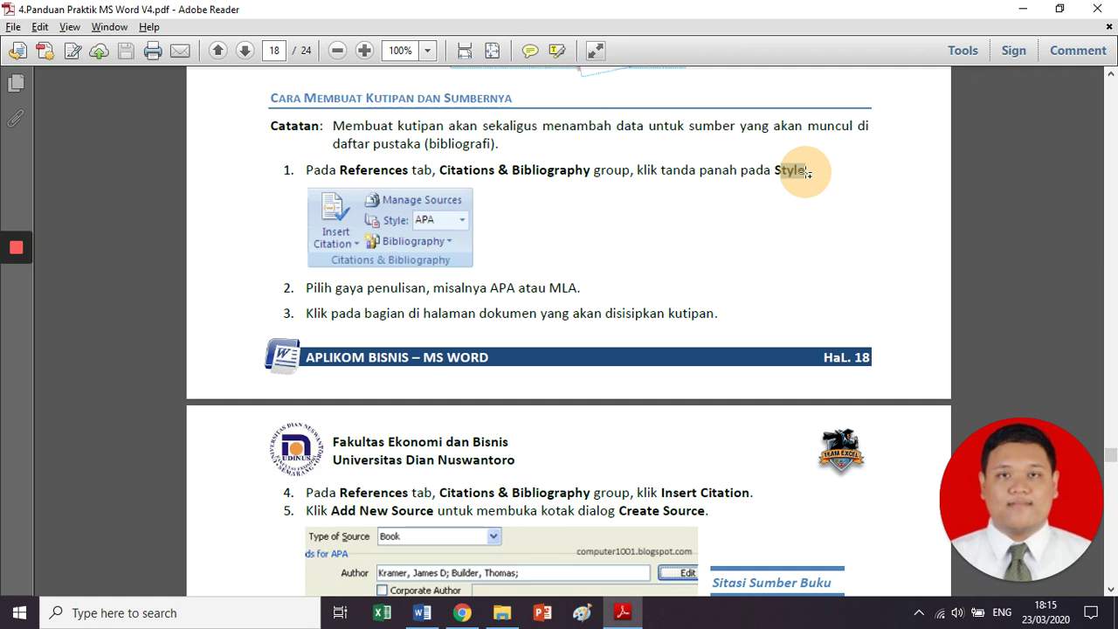
- Read steps 2 to 5 of the guide, covering the citation position, Insert Citation, Add New Source and the book and journal examples
{"action": "scroll", "coordinate": [804, 171], "scroll_direction": "down", "scroll_amount": 2}
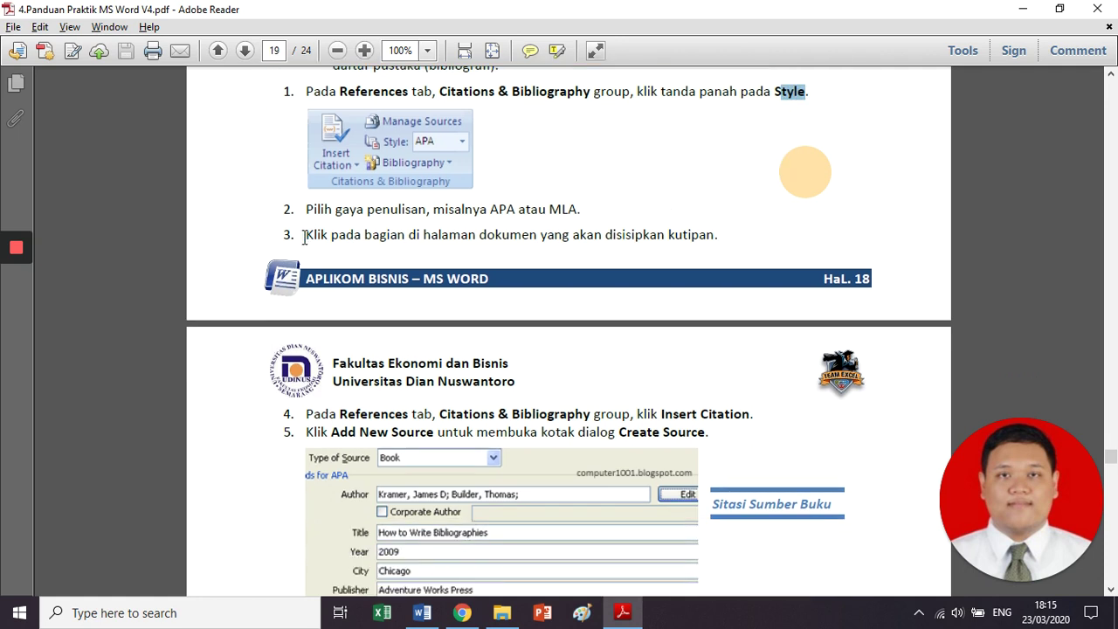
{"action": "left_click_drag", "start_coordinate": [304, 238], "coordinate": [709, 237]}
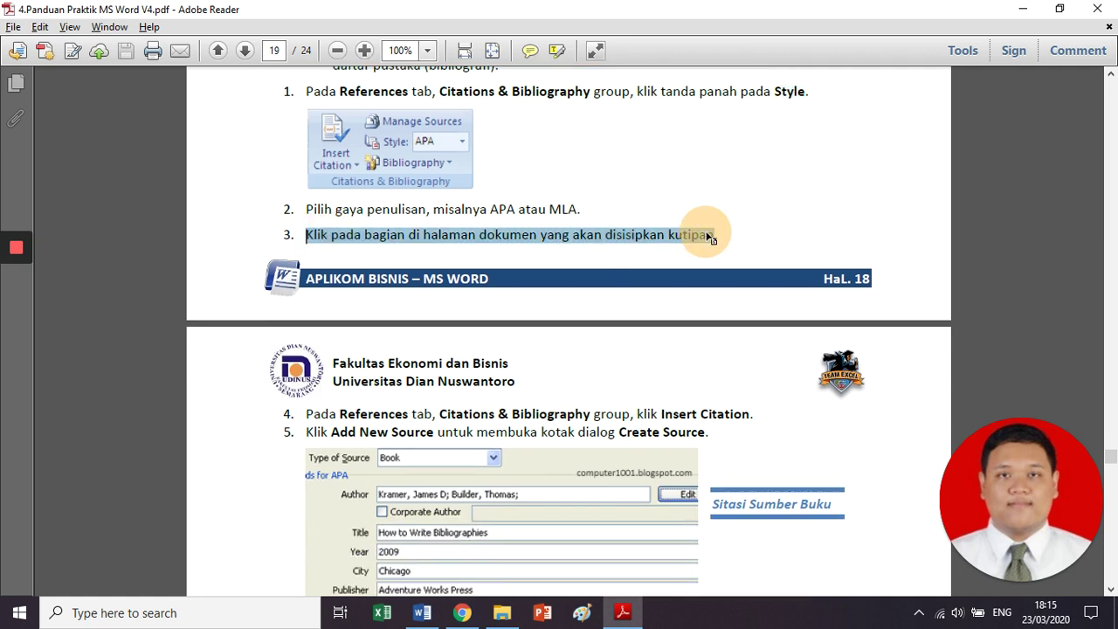
{"action": "left_click", "coordinate": [705, 233]}
{"action": "scroll", "coordinate": [705, 233], "scroll_direction": "down", "scroll_amount": 2}
{"action": "scroll", "coordinate": [706, 233], "scroll_direction": "up", "scroll_amount": 2}
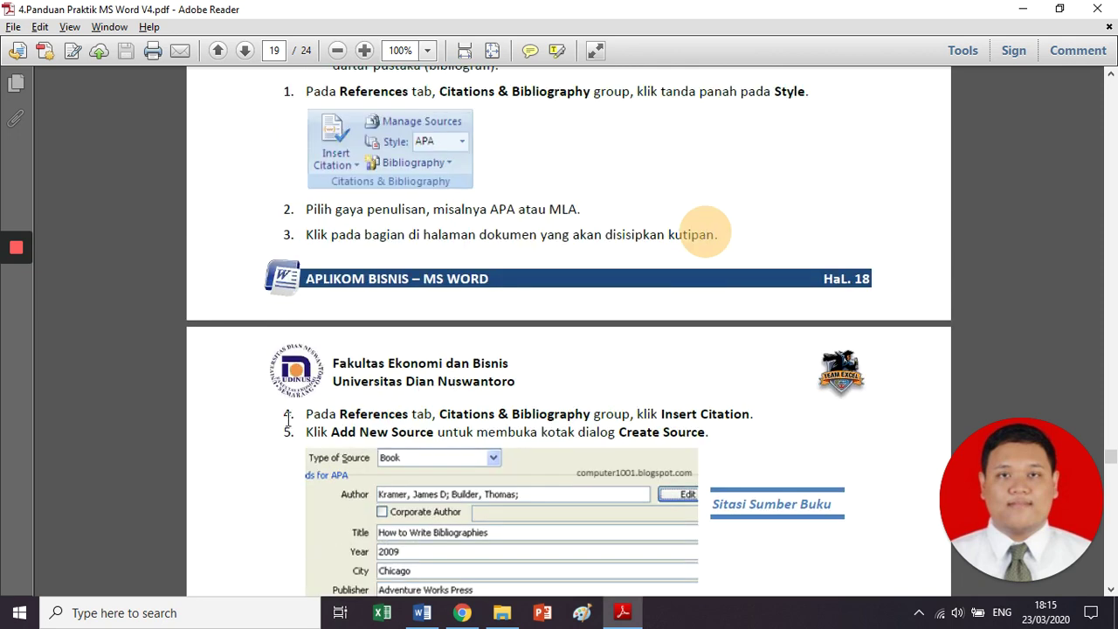
{"action": "left_click_drag", "start_coordinate": [304, 417], "coordinate": [729, 414]}
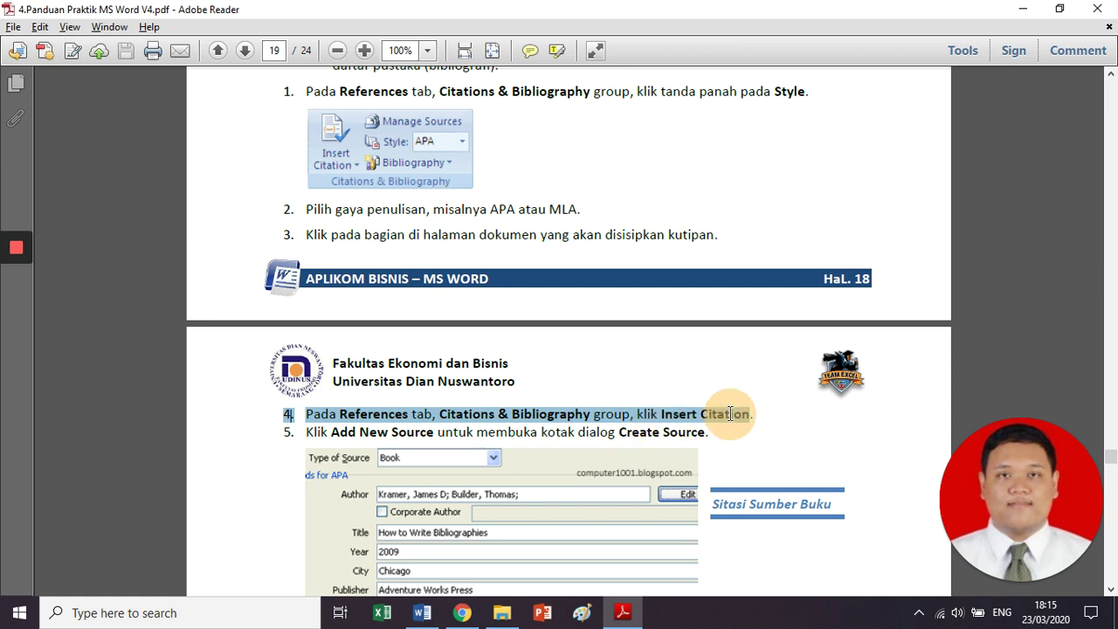
{"action": "left_click", "coordinate": [350, 163]}
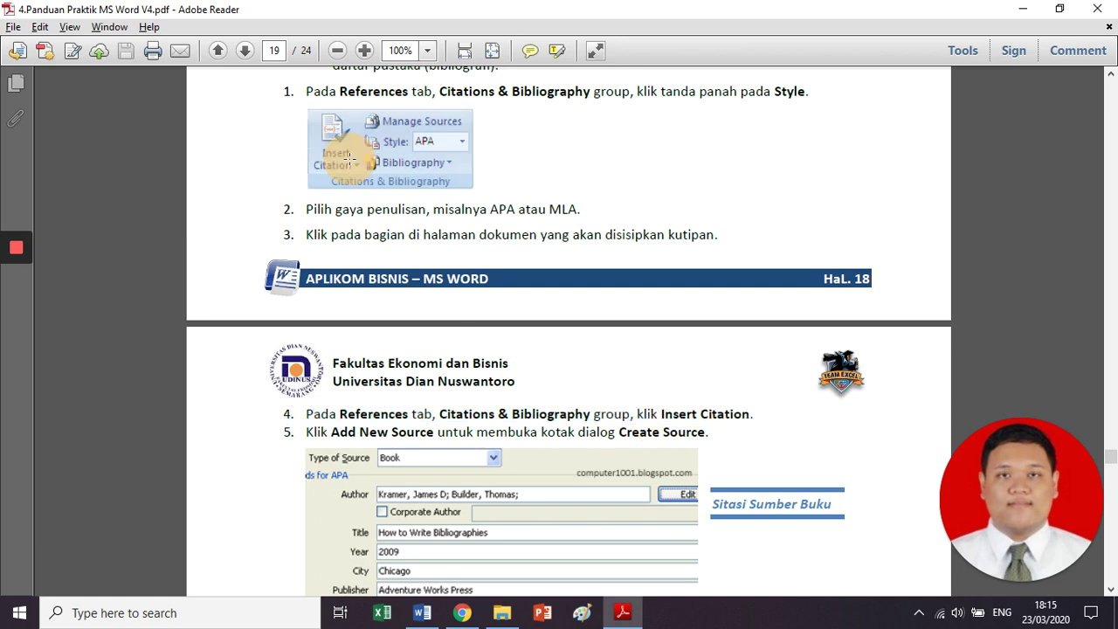
{"action": "scroll", "coordinate": [352, 163], "scroll_direction": "down", "scroll_amount": 3}
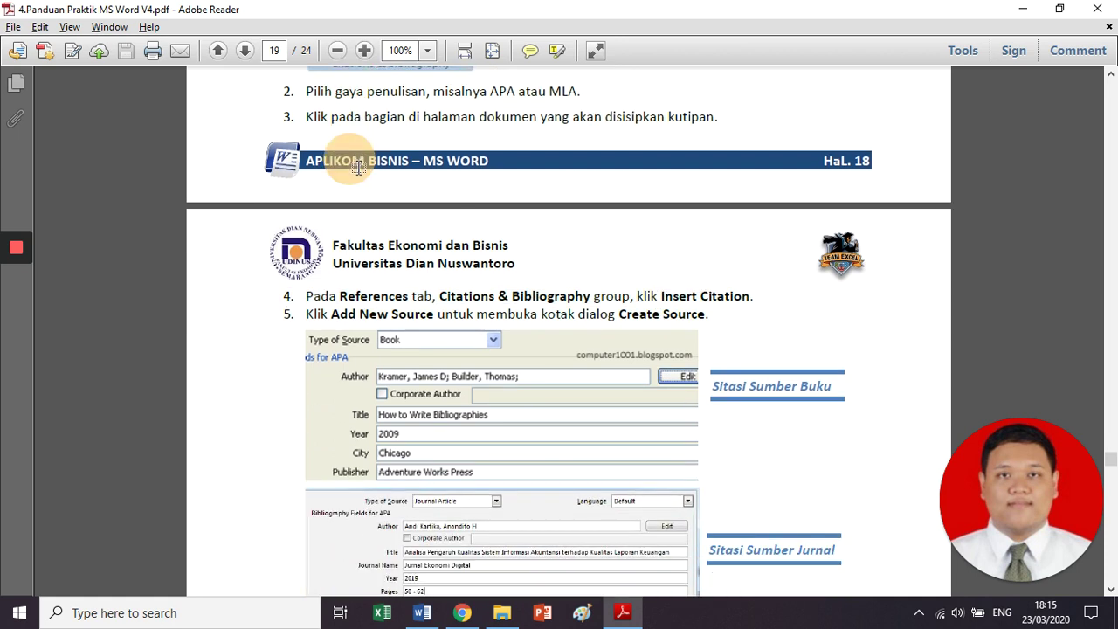
- Switch to Word and choose APA Sixth Edition as the citation style
{"action": "key", "text": "alt+Tab"}
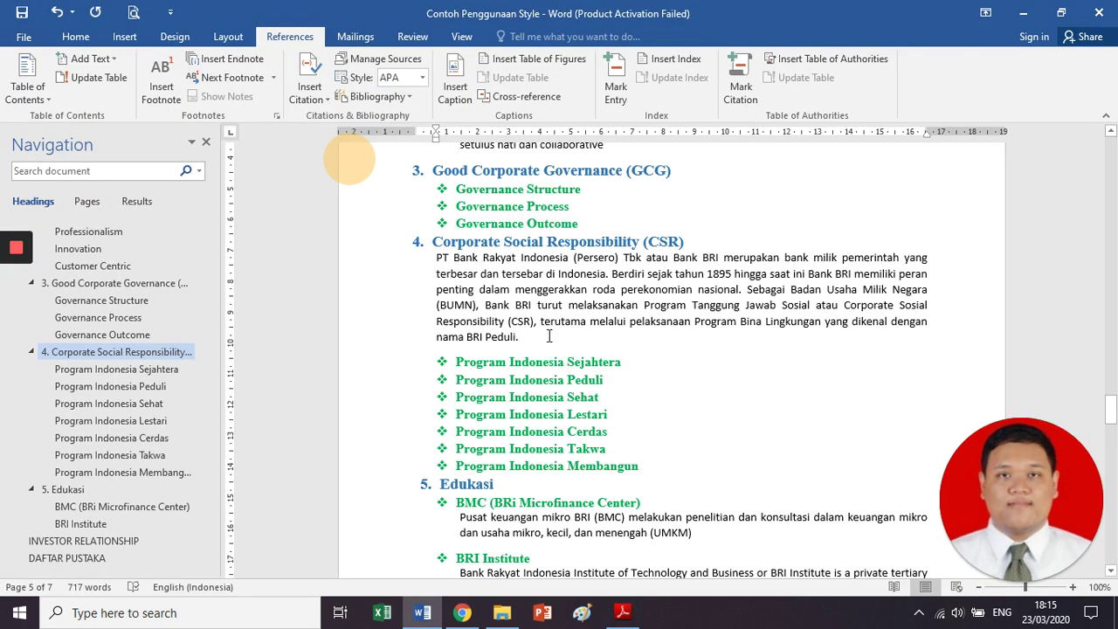
{"action": "left_click", "coordinate": [417, 77]}
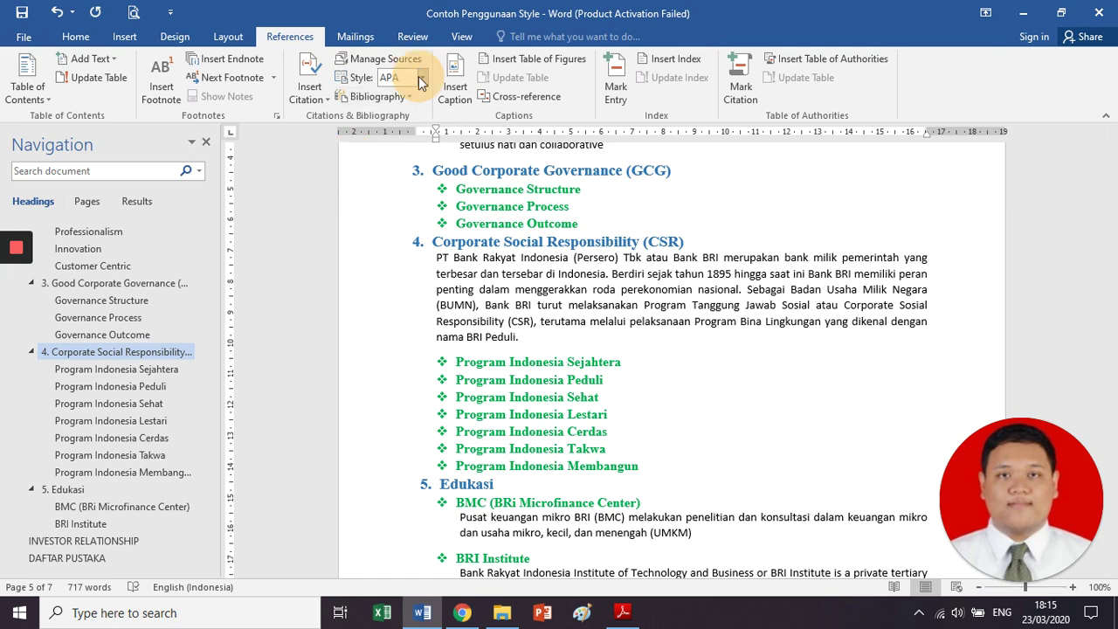
{"action": "left_click", "coordinate": [421, 78]}
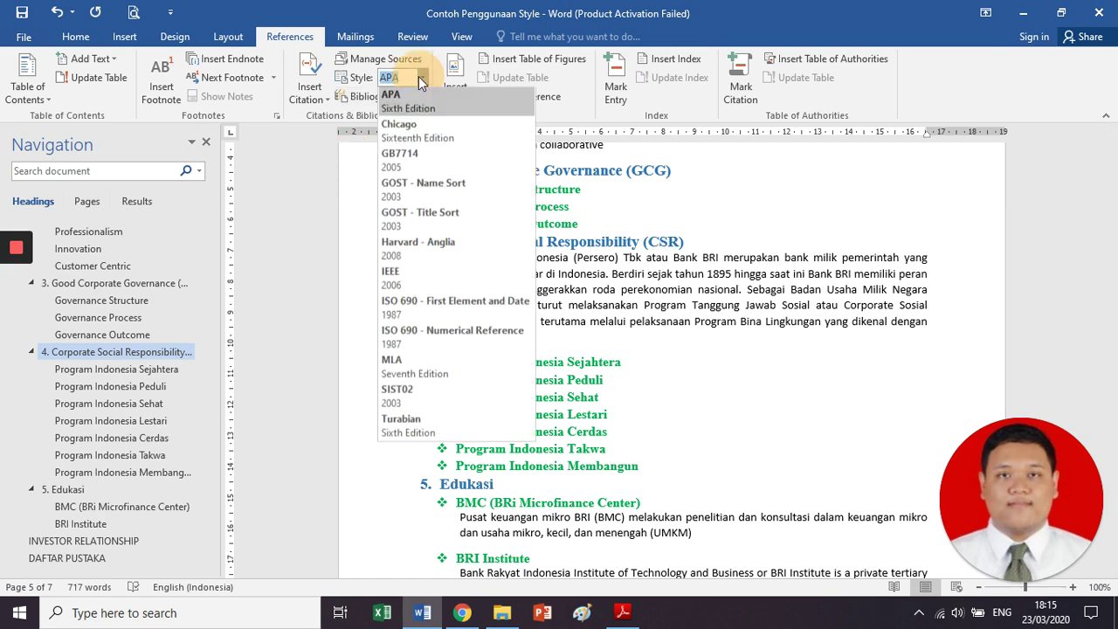
{"action": "left_click", "coordinate": [386, 90]}
- Start adding a new citation source after the CSR paragraph, with Journal Article as its source type
{"action": "left_click", "coordinate": [328, 104]}
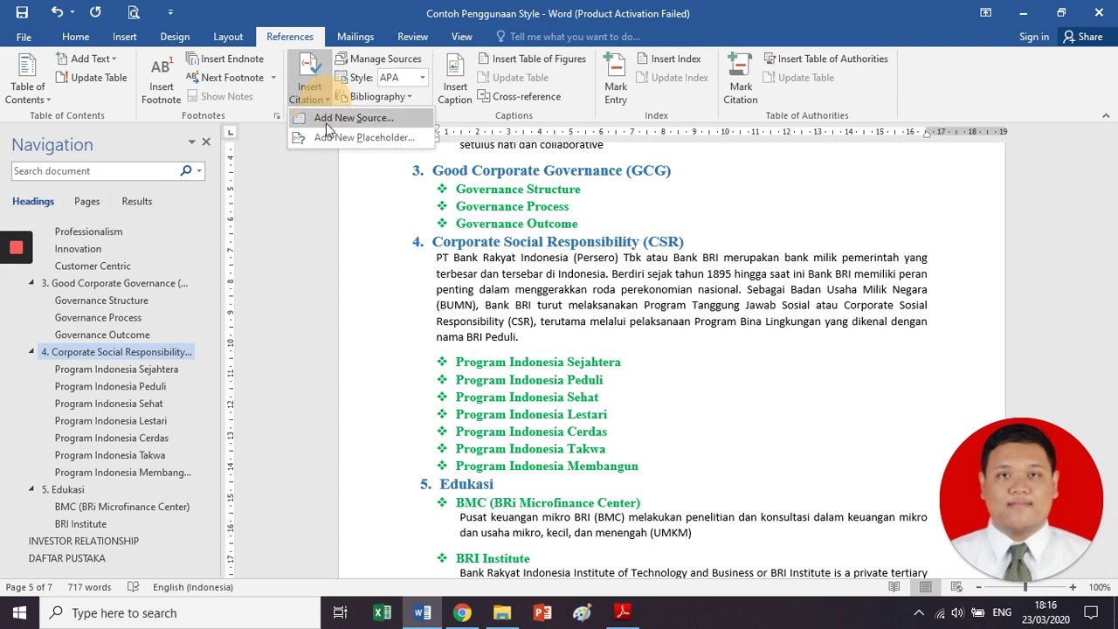
{"action": "left_click", "coordinate": [326, 122]}
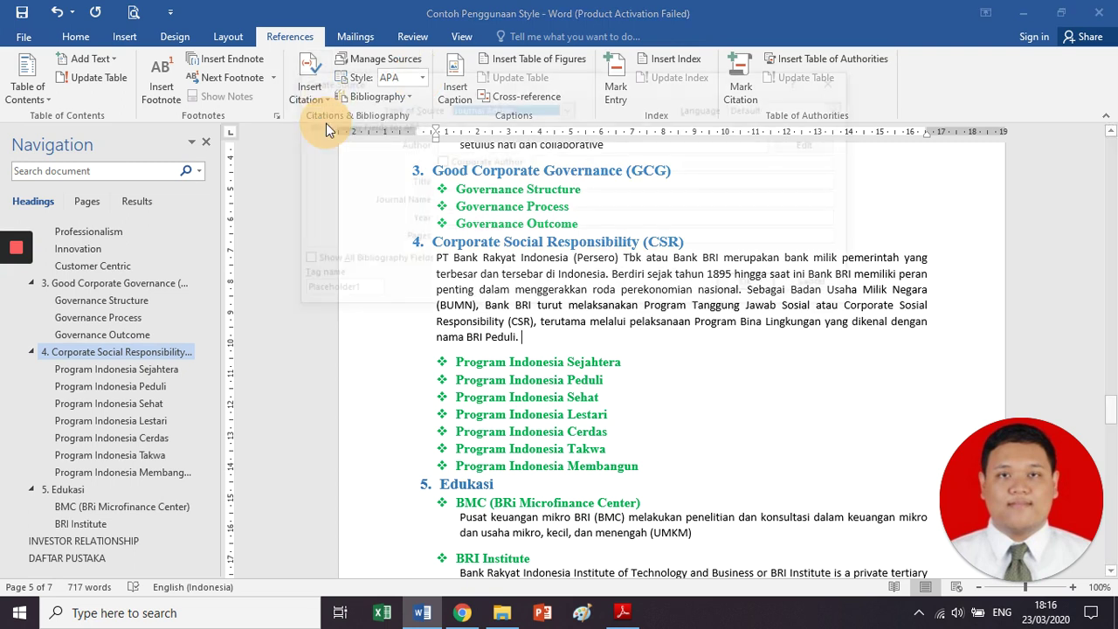
{"action": "left_click", "coordinate": [566, 107]}
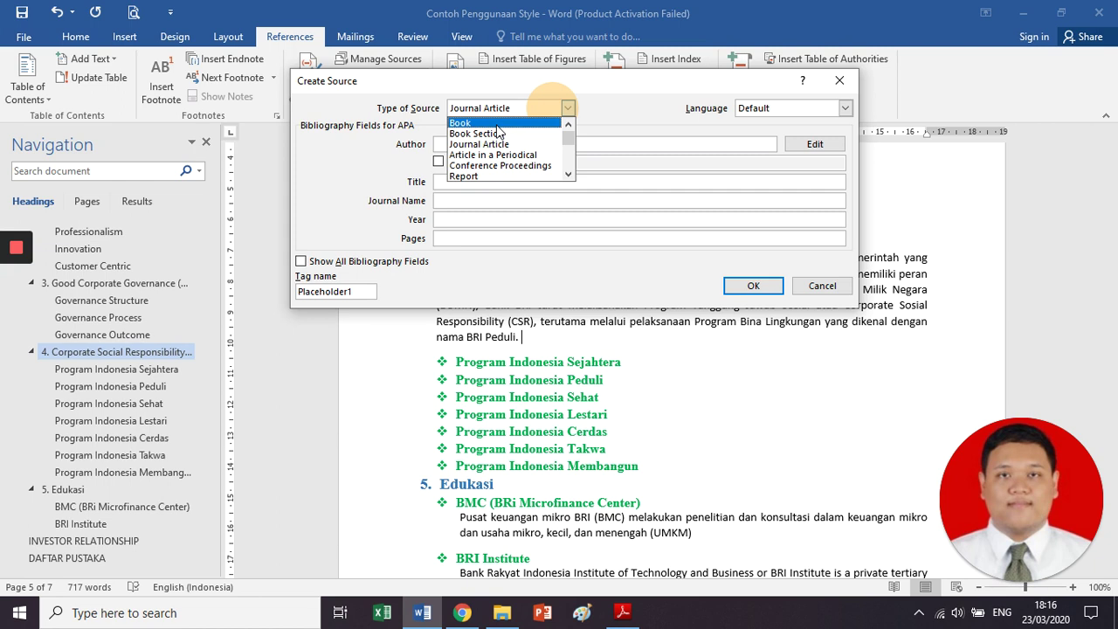
{"action": "left_click", "coordinate": [499, 151]}
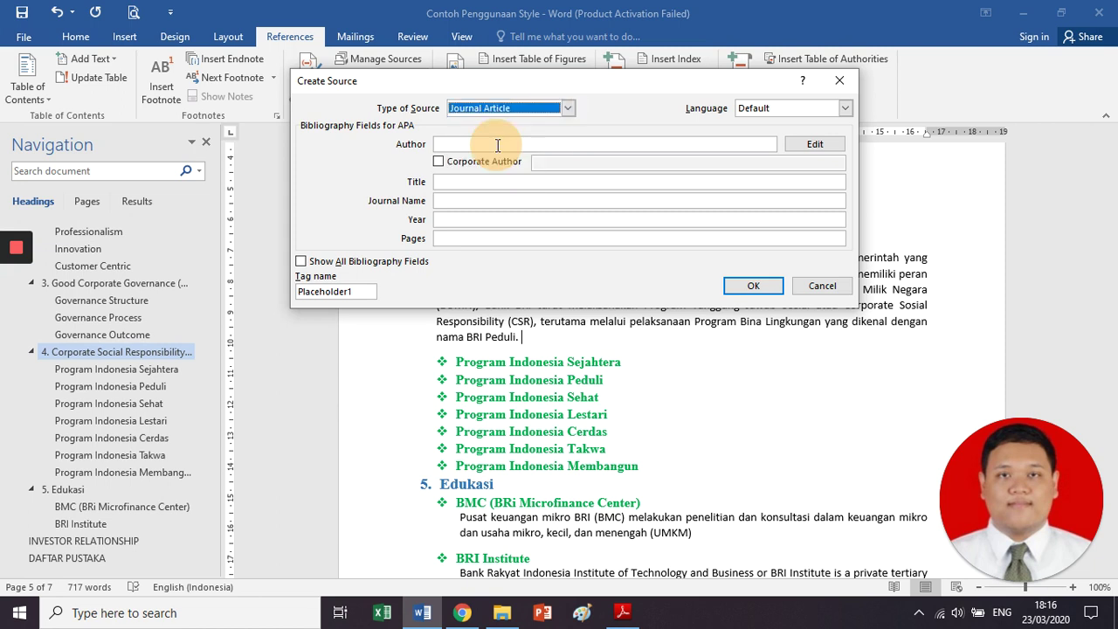
- Look through the available source types for the new source, from Book to Patent, keeping Journal Article selected
{"action": "left_click", "coordinate": [492, 114]}
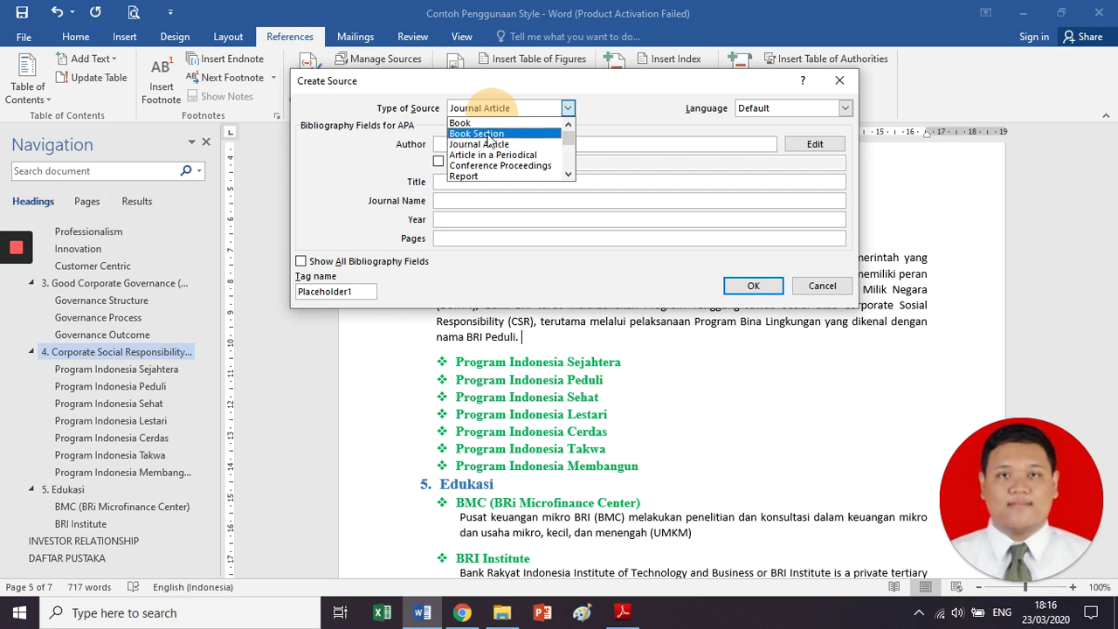
{"action": "scroll", "coordinate": [494, 166], "scroll_direction": "down", "scroll_amount": 2}
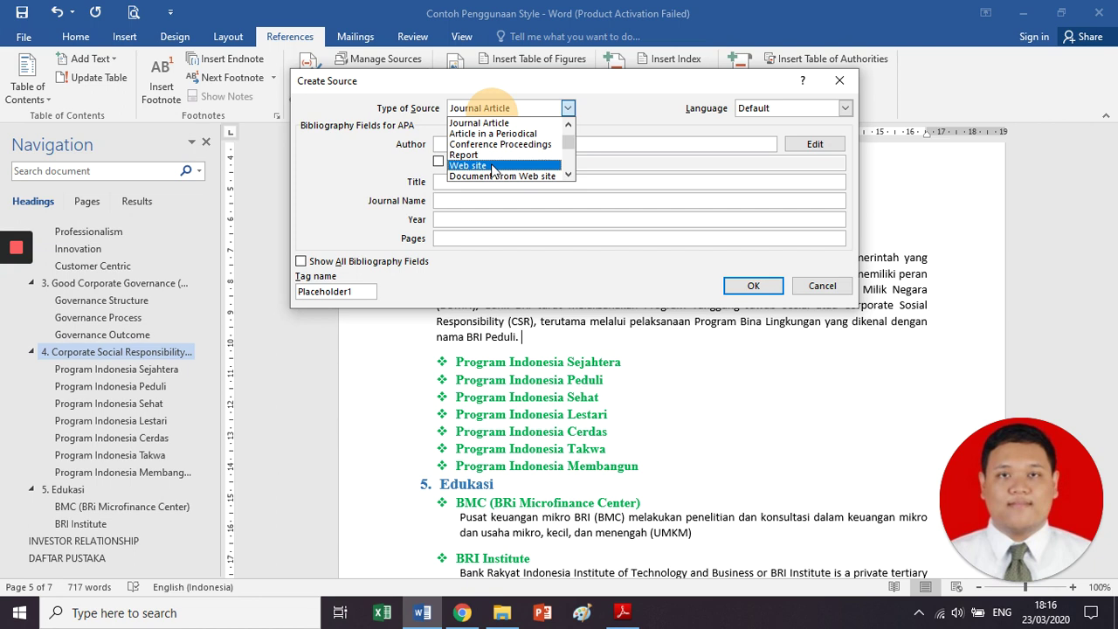
{"action": "scroll", "coordinate": [494, 171], "scroll_direction": "down", "scroll_amount": 1}
{"action": "scroll", "coordinate": [495, 170], "scroll_direction": "down", "scroll_amount": 1}
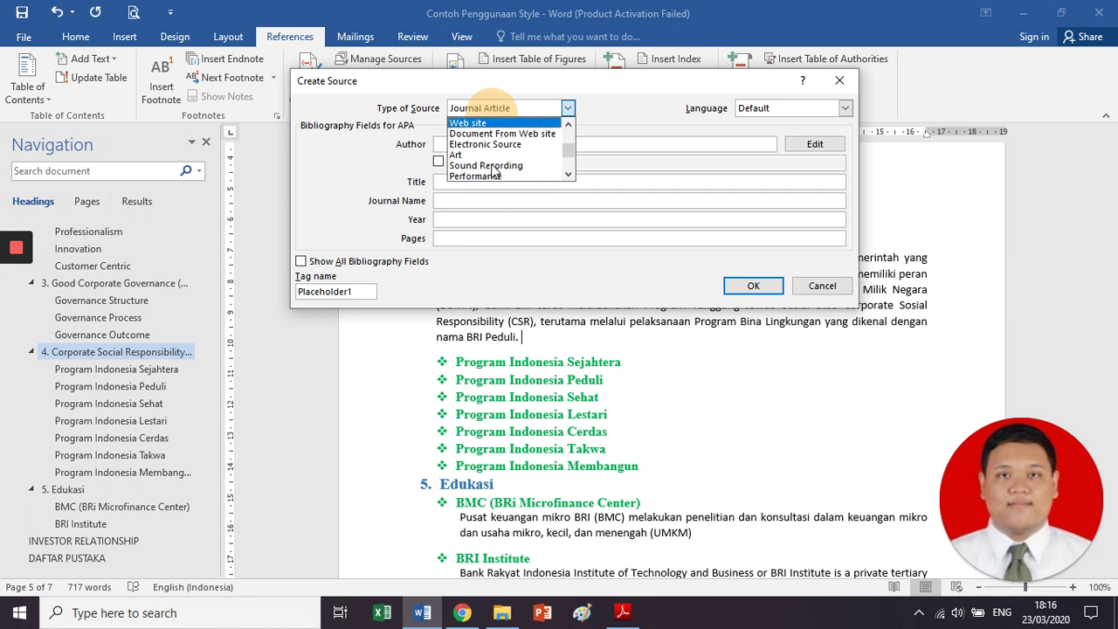
{"action": "scroll", "coordinate": [493, 161], "scroll_direction": "down", "scroll_amount": 3}
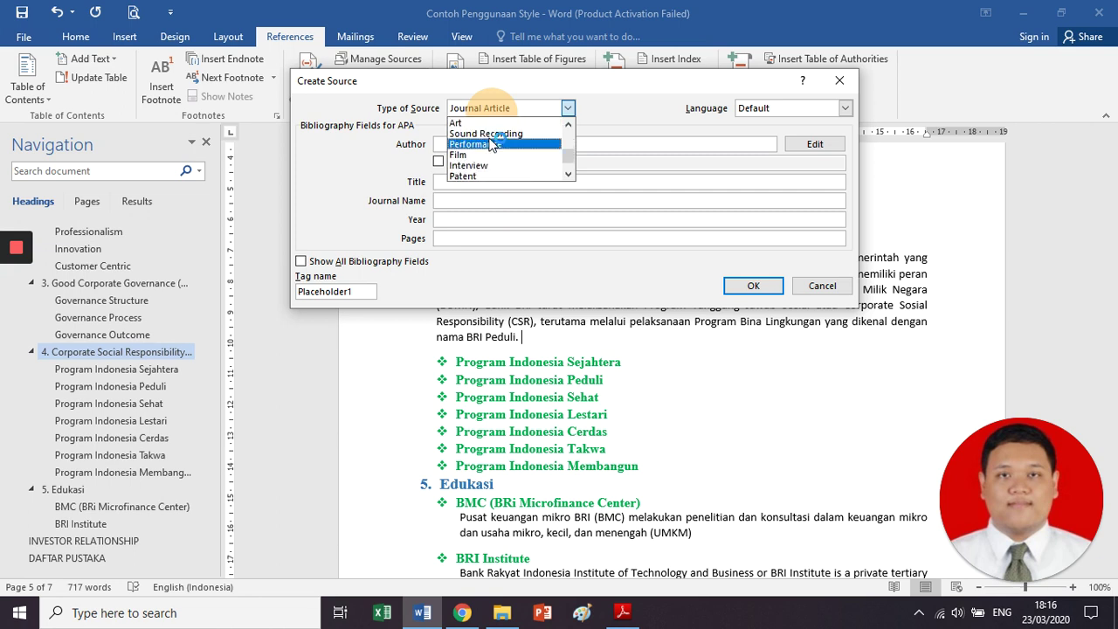
{"action": "left_click", "coordinate": [565, 109]}
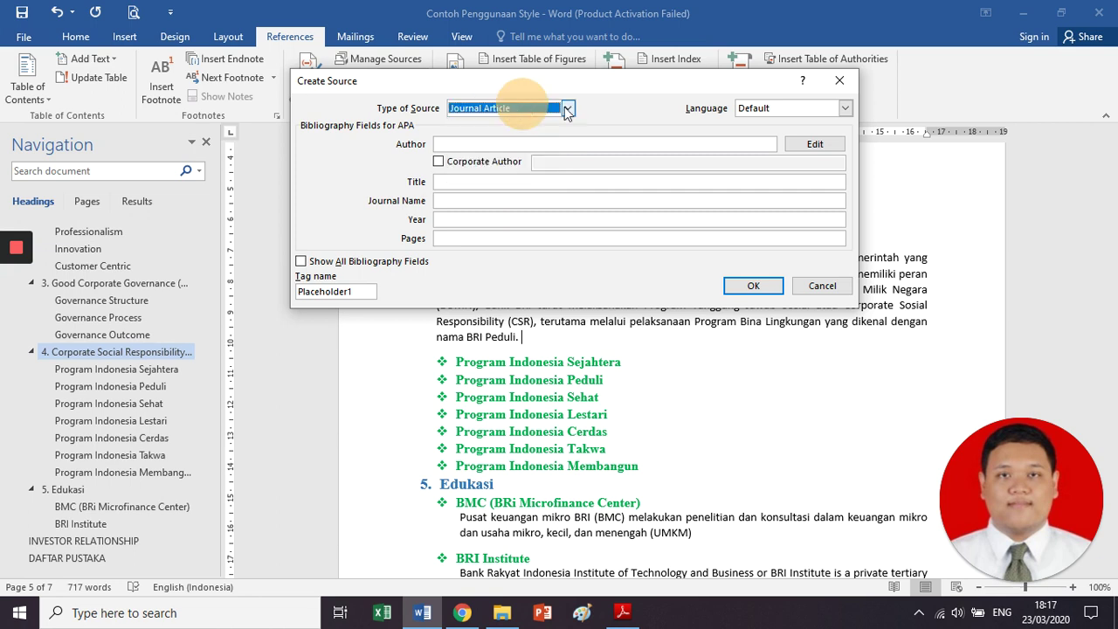
{"action": "left_click", "coordinate": [559, 104]}
{"action": "left_click", "coordinate": [556, 102]}
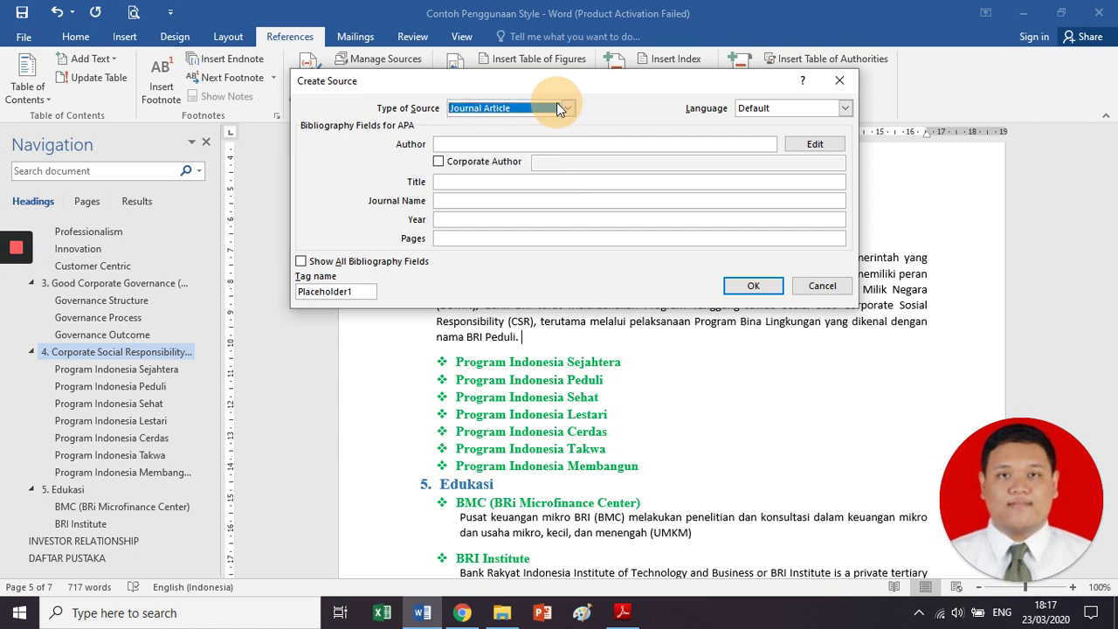
- Switch to Chrome and bring up the Emerald article PDF "The role of accruals as a signal in earnings and dividend announcements" at its title
{"action": "key", "text": "alt+Tab"}
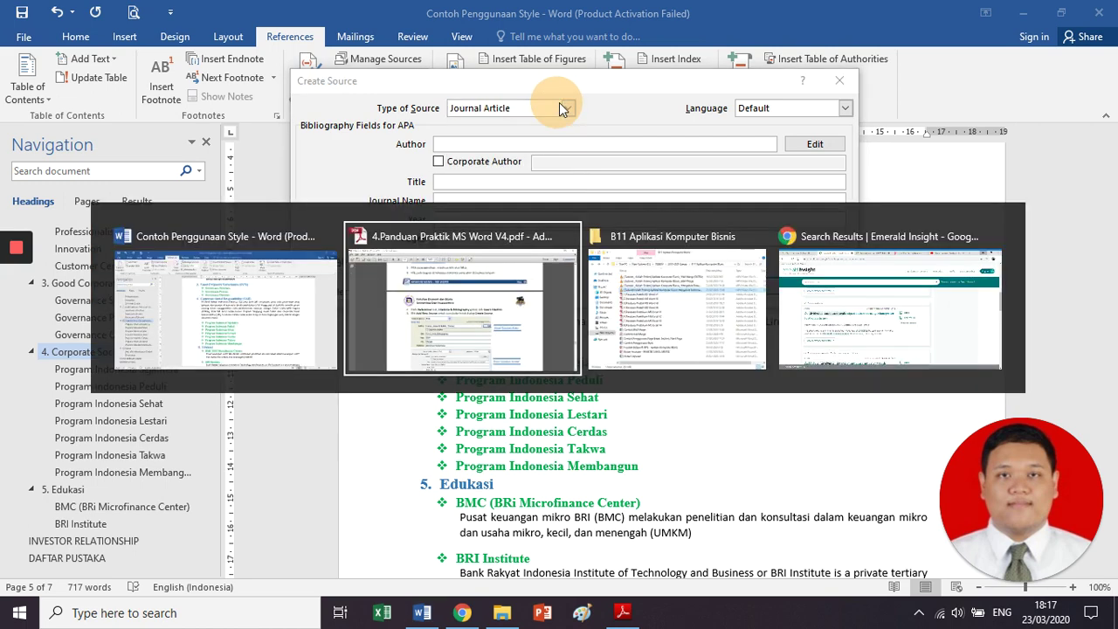
{"action": "key", "text": "alt+Tab"}
{"action": "key", "text": "alt+Tab"}
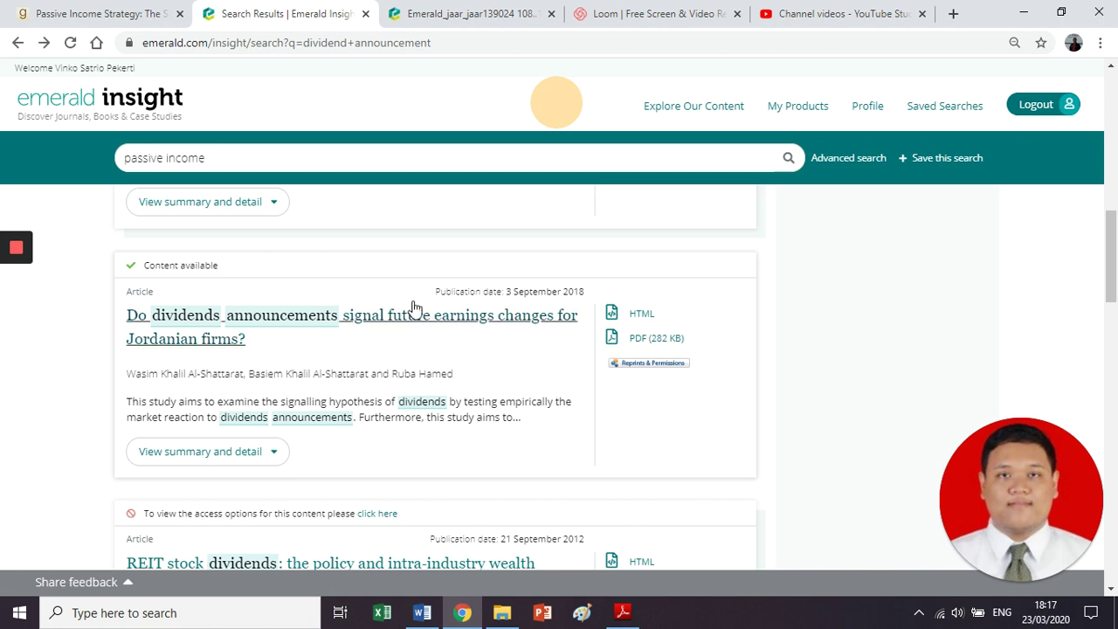
{"action": "left_click", "coordinate": [476, 11]}
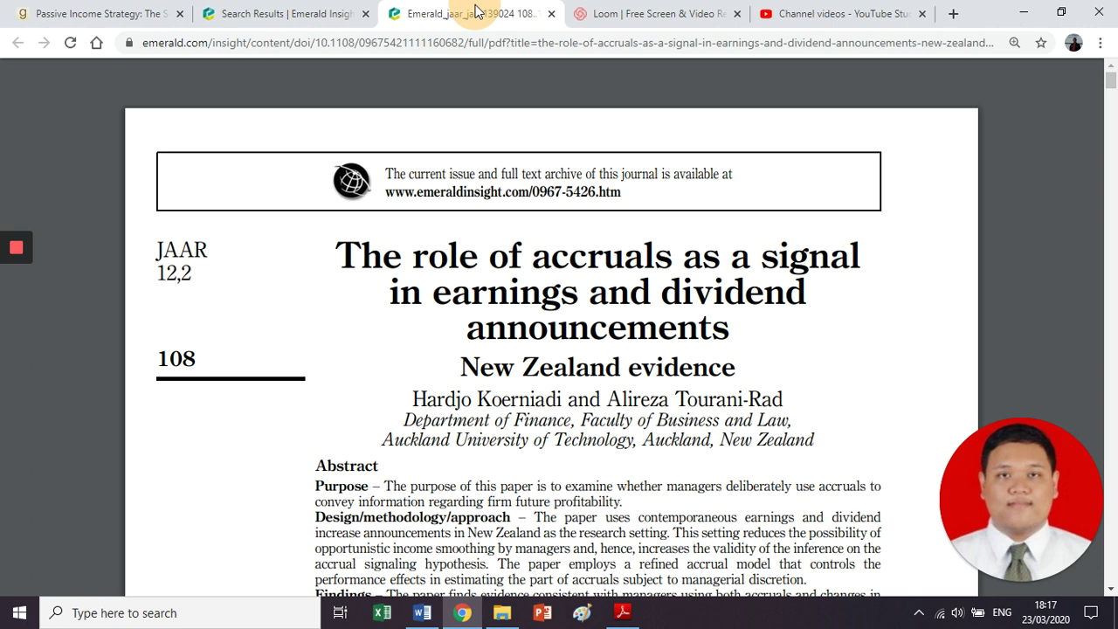
{"action": "left_click", "coordinate": [340, 253]}
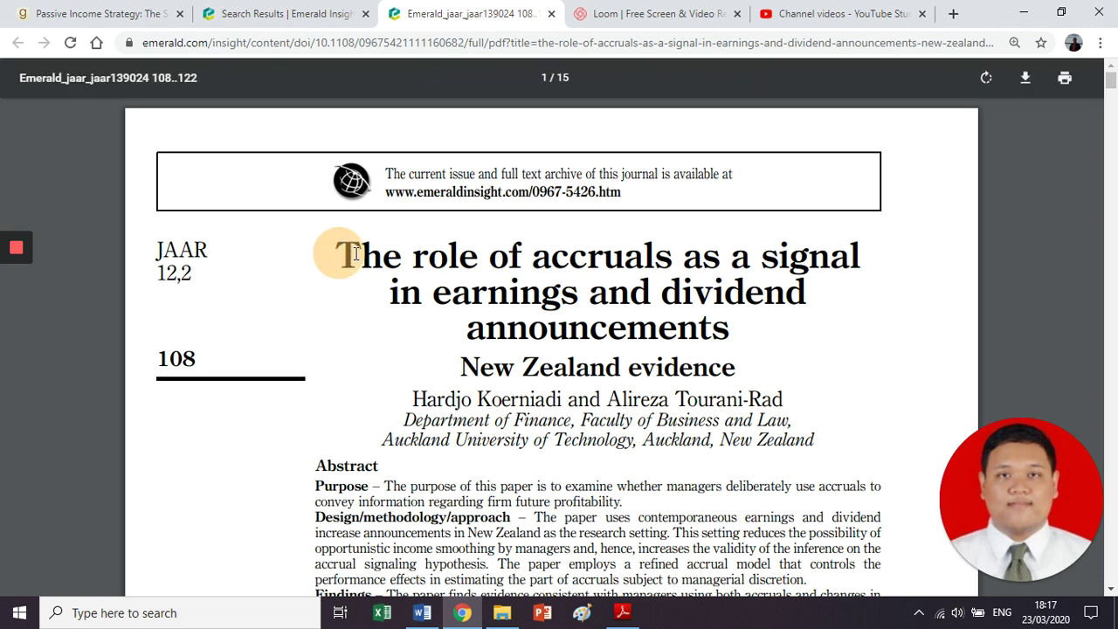
- Examine the article PDF for the citation details: title, subtitle, both authors, journal name, volume, year and page range
{"action": "left_click_drag", "start_coordinate": [340, 253], "coordinate": [734, 324]}
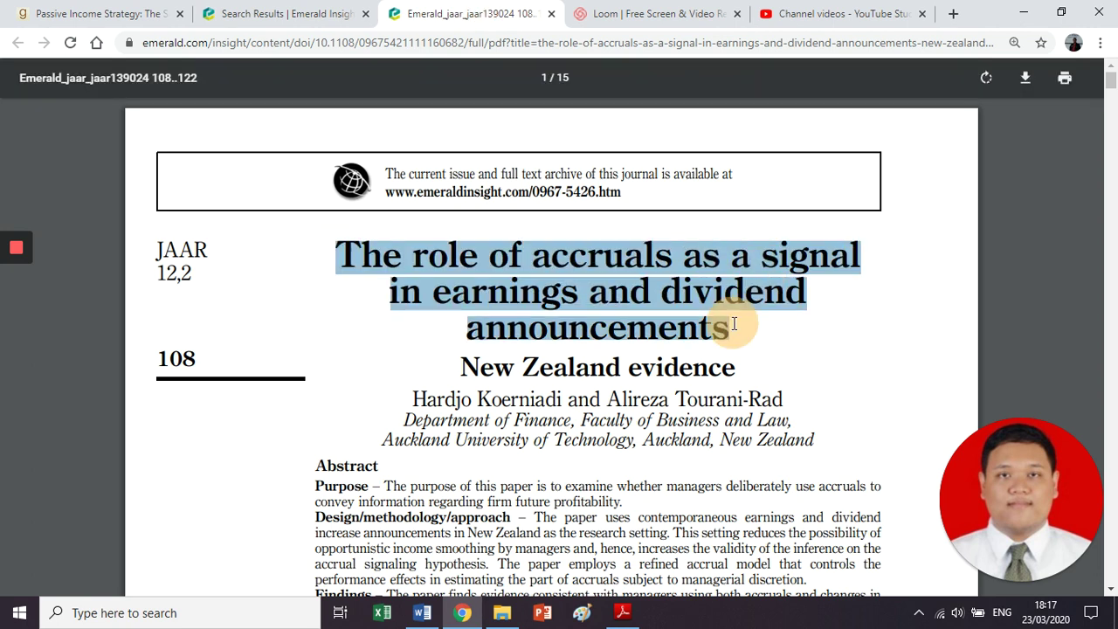
{"action": "left_click", "coordinate": [733, 324]}
{"action": "scroll", "coordinate": [733, 324], "scroll_direction": "down", "scroll_amount": 1}
{"action": "left_click_drag", "start_coordinate": [463, 285], "coordinate": [711, 284]}
{"action": "left_click", "coordinate": [526, 328]}
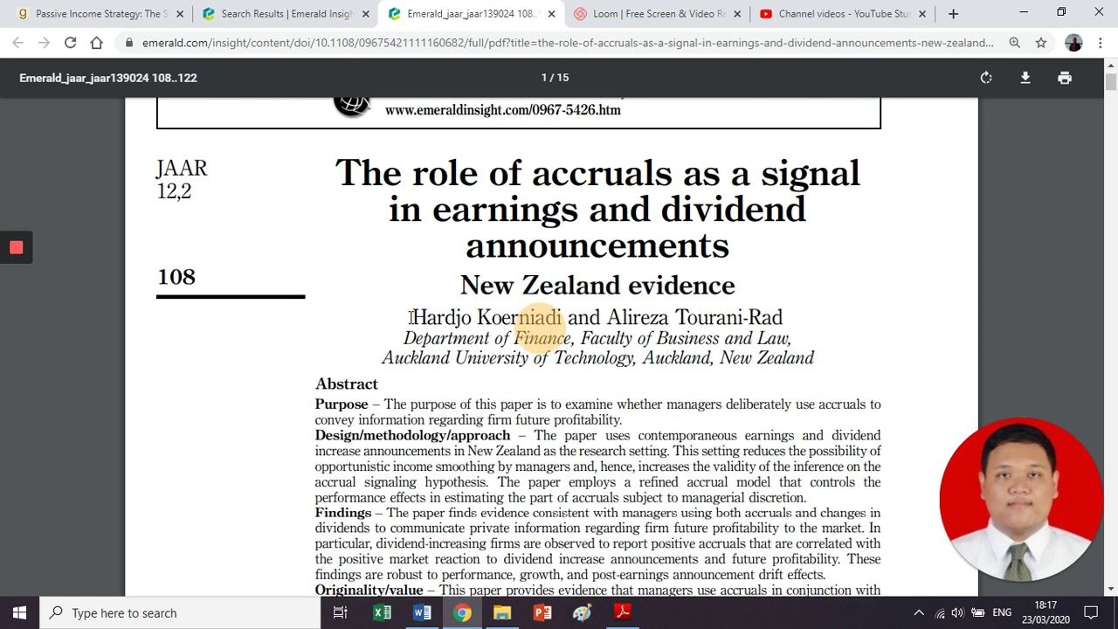
{"action": "left_click_drag", "start_coordinate": [410, 318], "coordinate": [554, 317]}
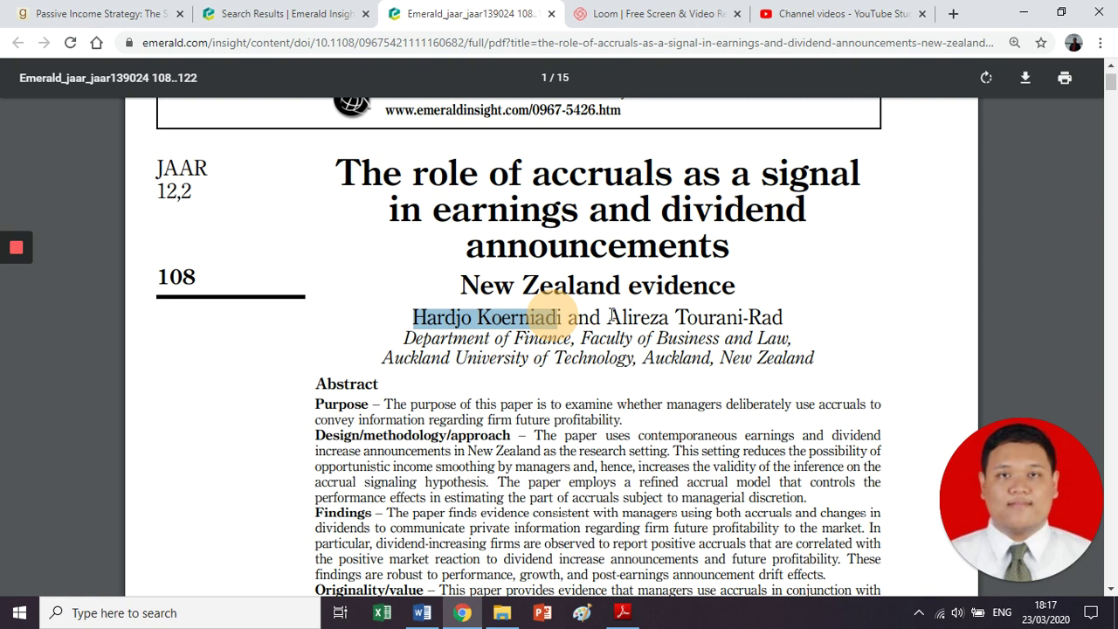
{"action": "left_click_drag", "start_coordinate": [609, 317], "coordinate": [769, 317]}
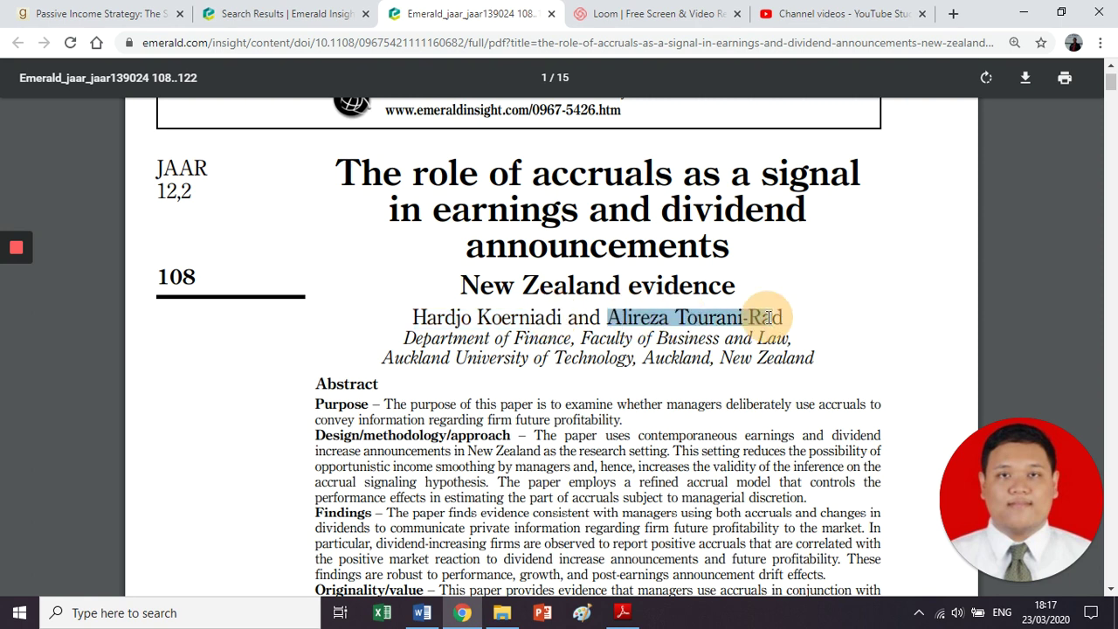
{"action": "left_click", "coordinate": [287, 274]}
{"action": "scroll", "coordinate": [287, 274], "scroll_direction": "up", "scroll_amount": 1}
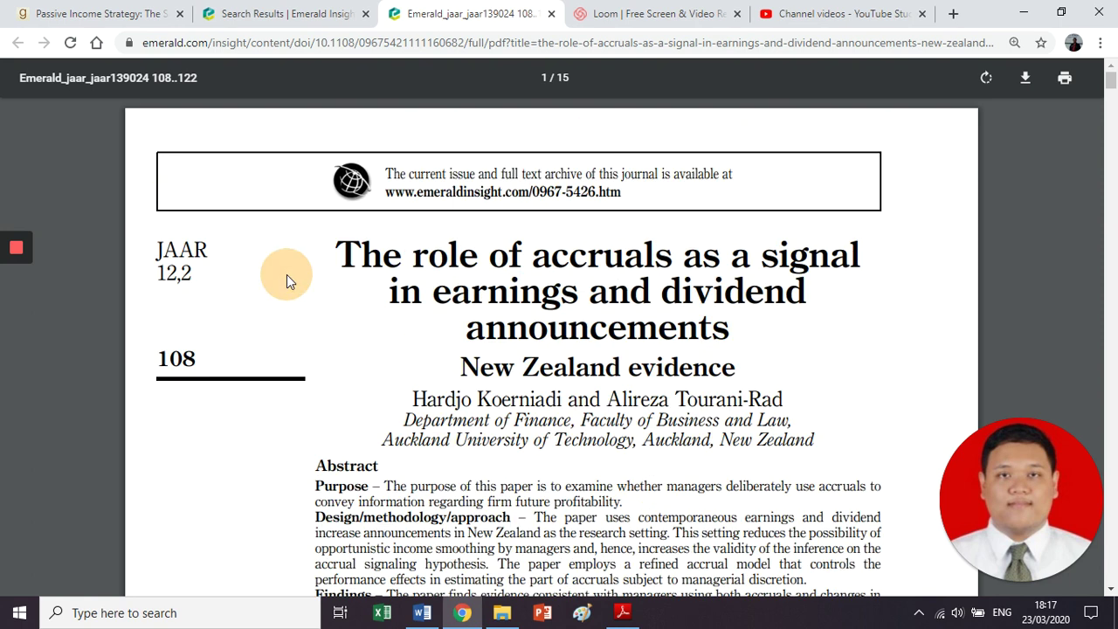
{"action": "scroll", "coordinate": [555, 208], "scroll_direction": "down", "scroll_amount": 9}
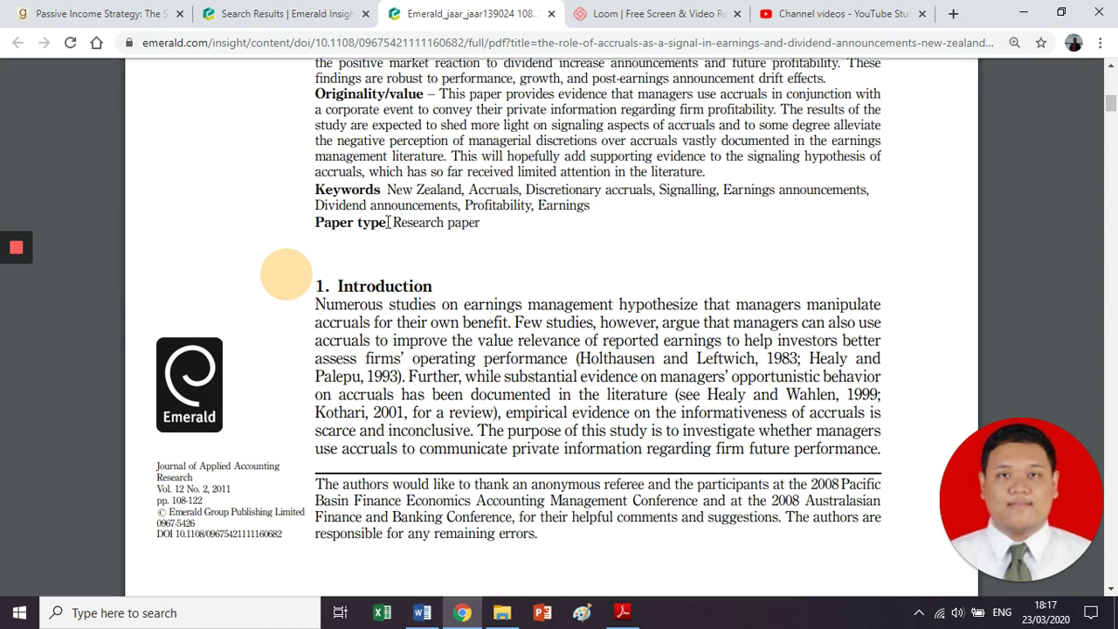
{"action": "left_click_drag", "start_coordinate": [157, 225], "coordinate": [207, 262]}
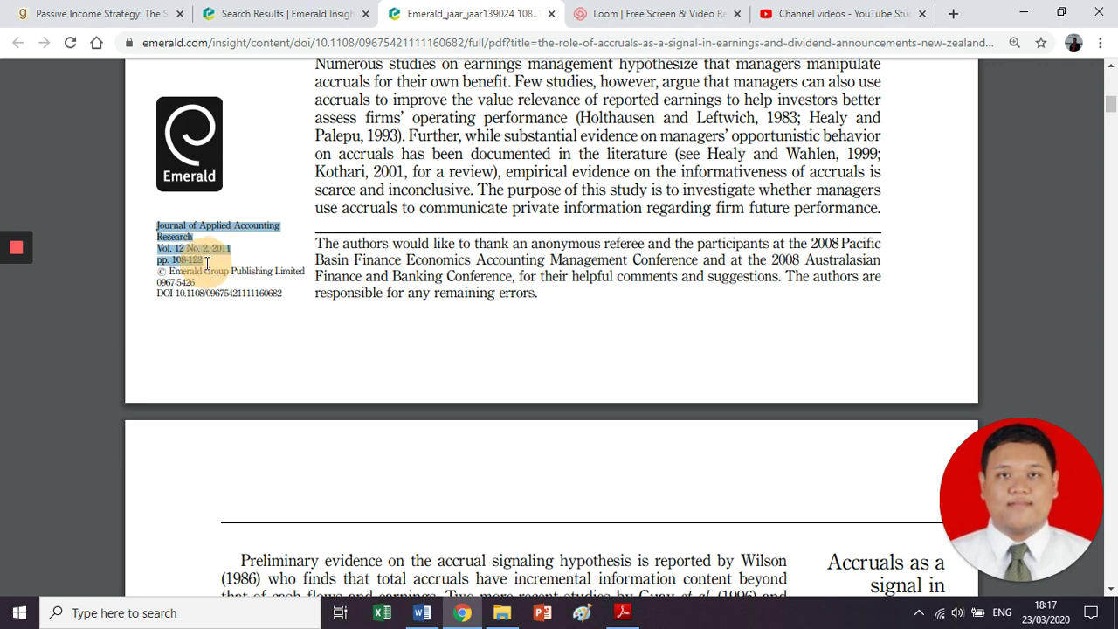
{"action": "scroll", "coordinate": [209, 257], "scroll_direction": "up", "scroll_amount": 8}
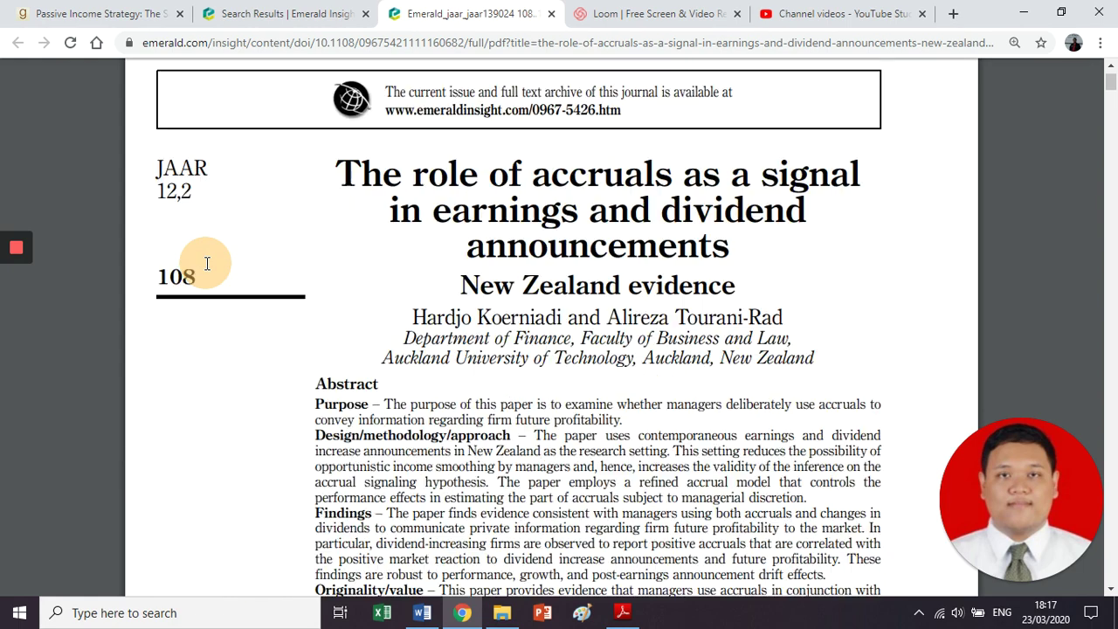
- Switch back to Word, keep Journal Article as the source type and open the author name editor
{"action": "key", "text": "alt+Tab"}
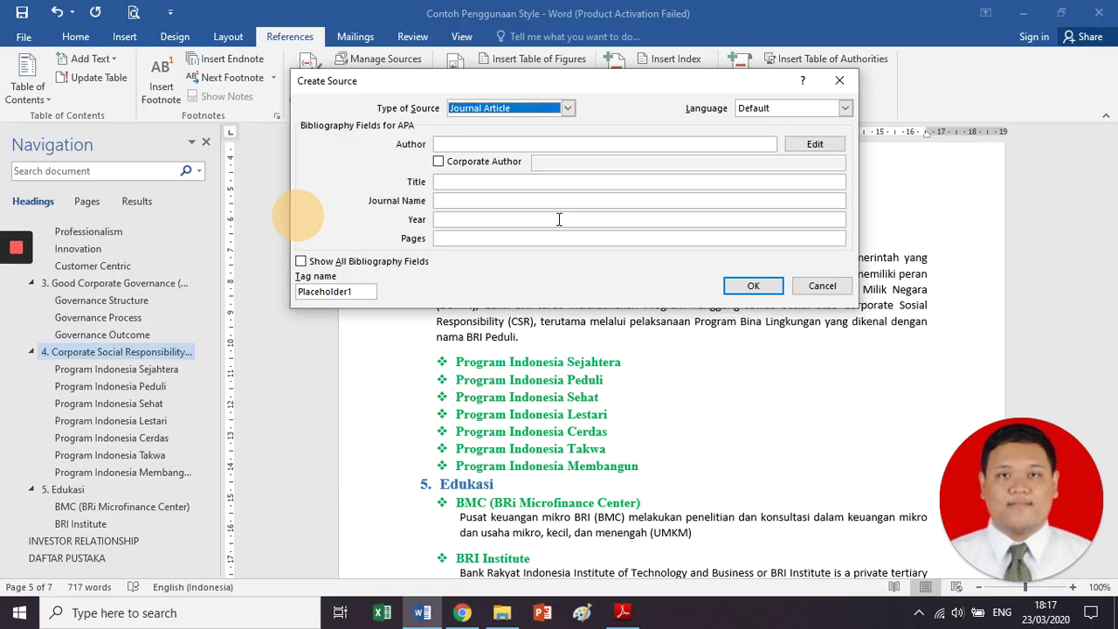
{"action": "left_click", "coordinate": [508, 112]}
{"action": "left_click", "coordinate": [502, 123]}
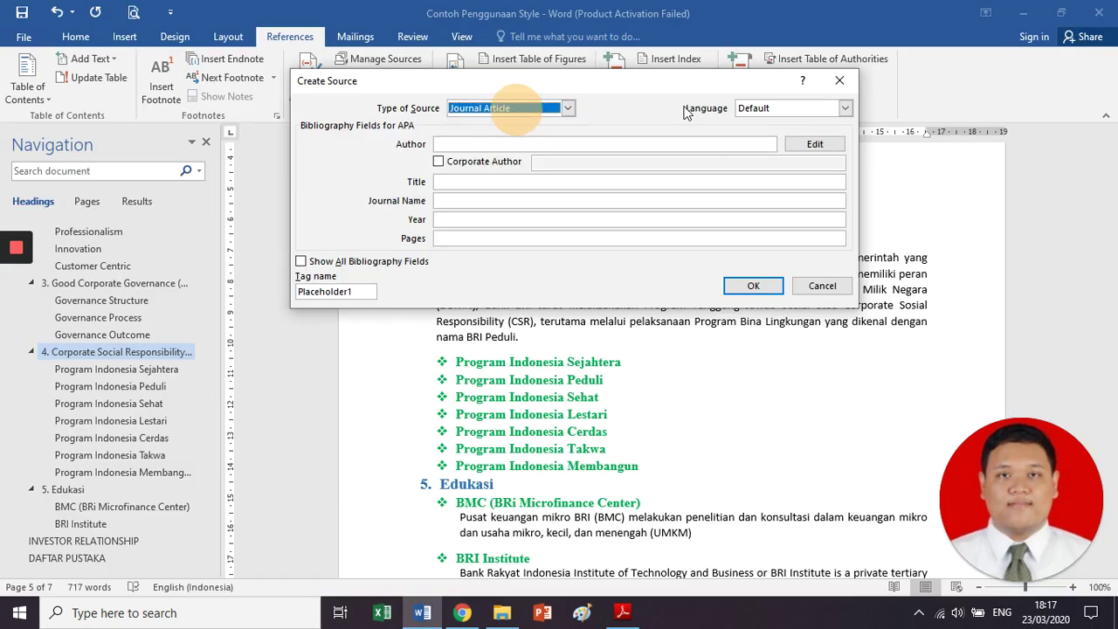
{"action": "left_click", "coordinate": [555, 144]}
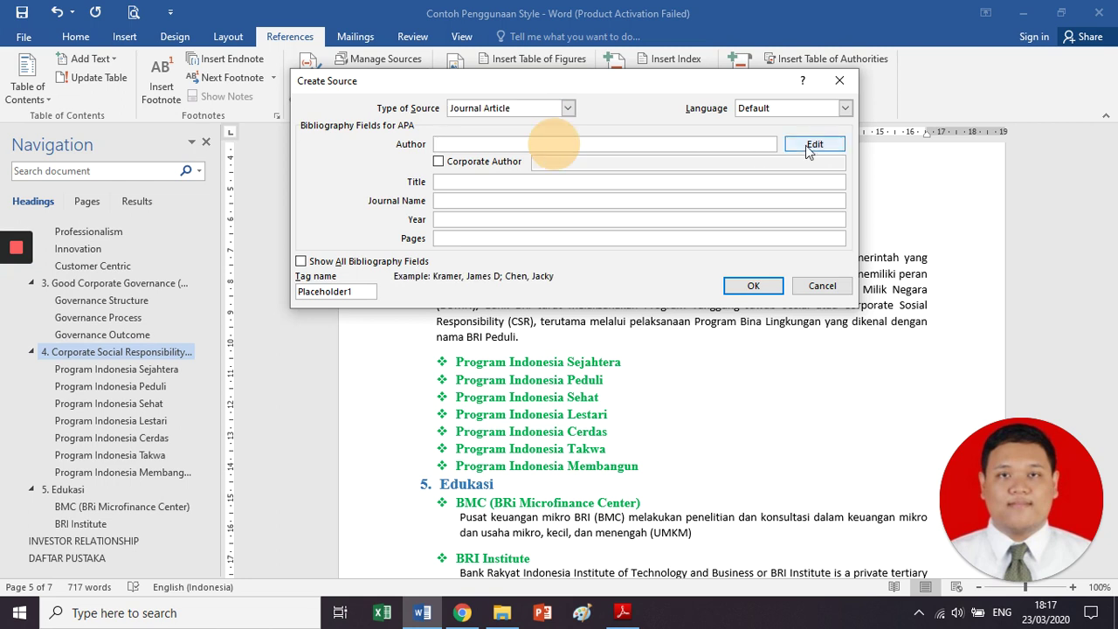
{"action": "left_click", "coordinate": [808, 147]}
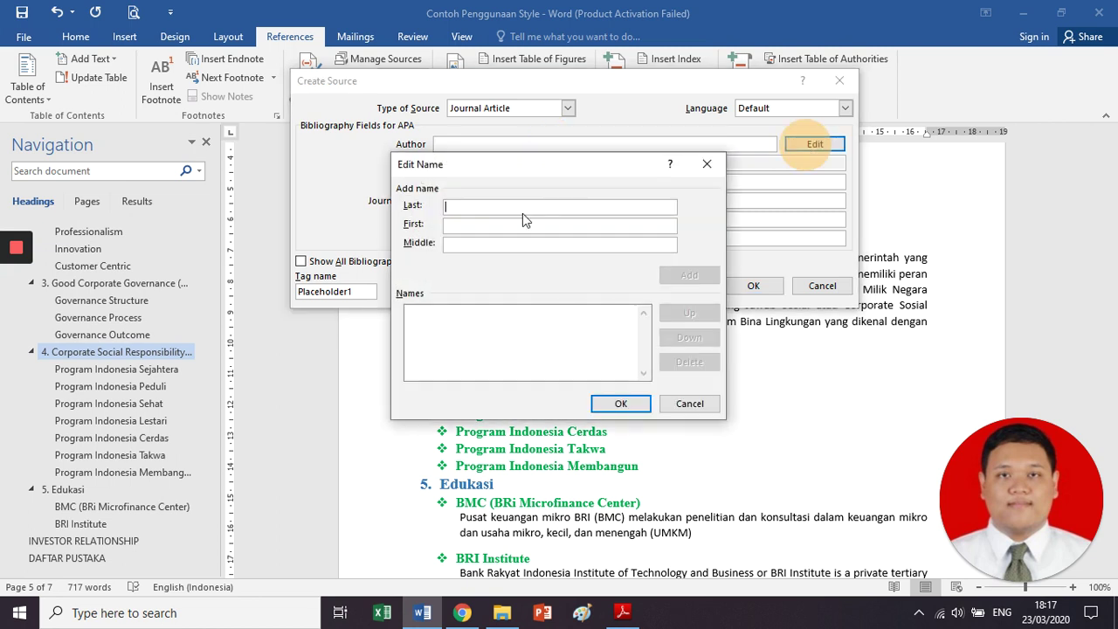
{"action": "left_click", "coordinate": [428, 209]}
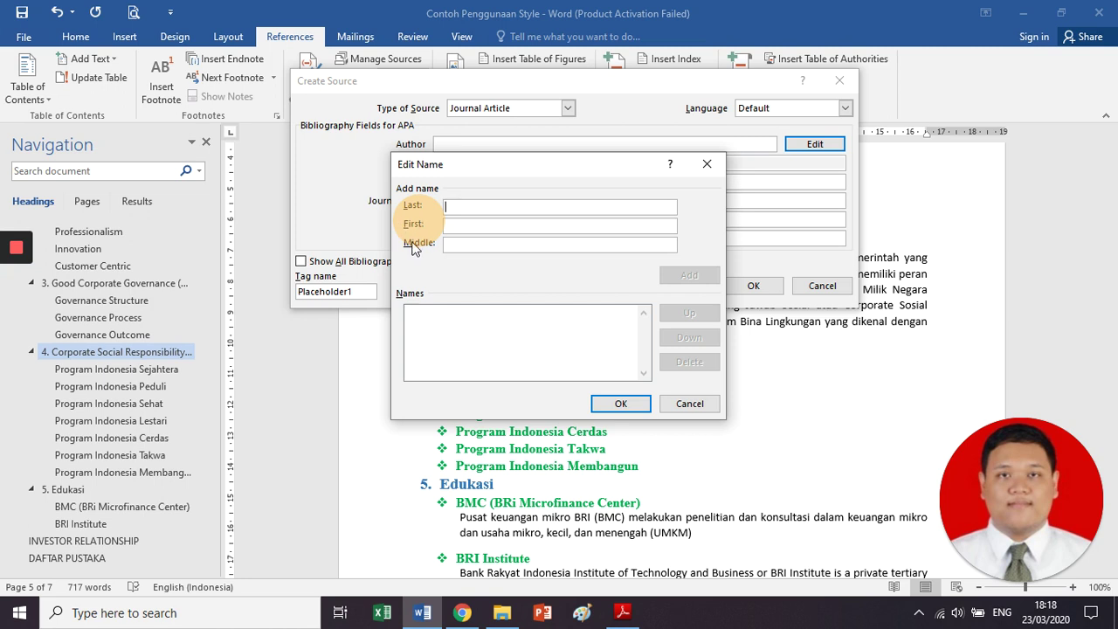
- Copy the first author's full name from the article PDF in Chrome into the Last name field in Word
{"action": "key", "text": "alt+Tab"}
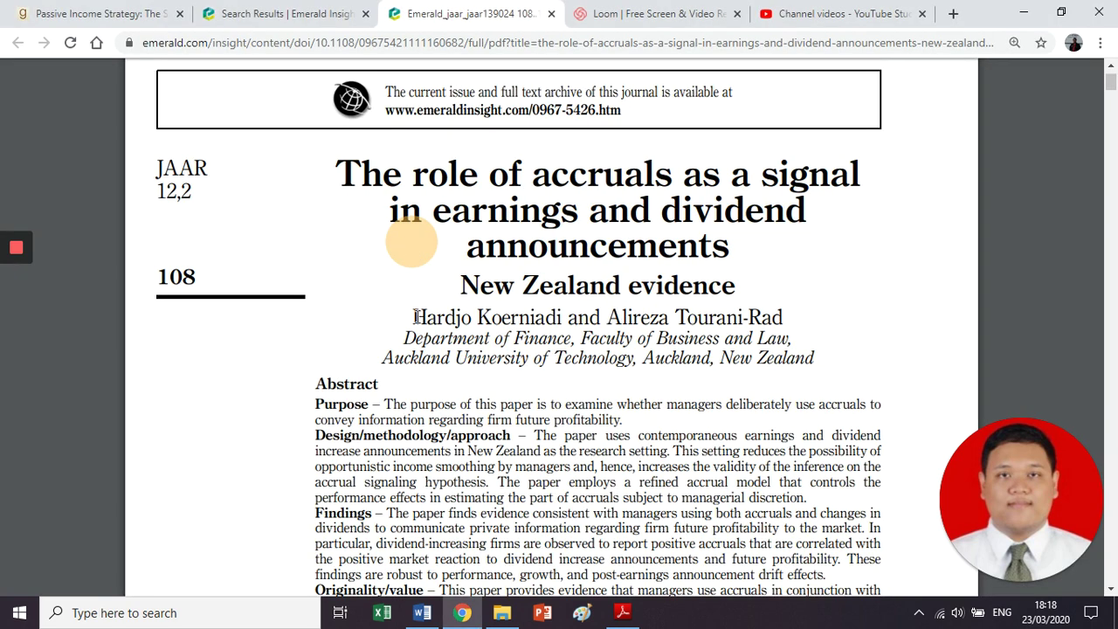
{"action": "left_click_drag", "start_coordinate": [469, 315], "coordinate": [559, 316]}
{"action": "key", "text": "ctrl+c"}
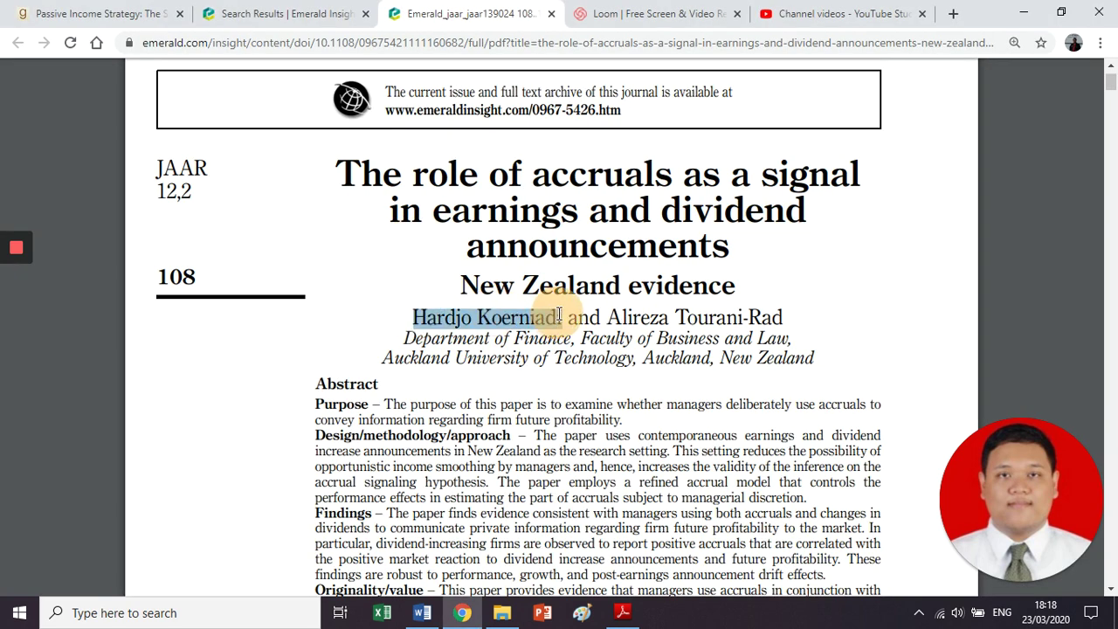
{"action": "key", "text": "alt+Tab"}
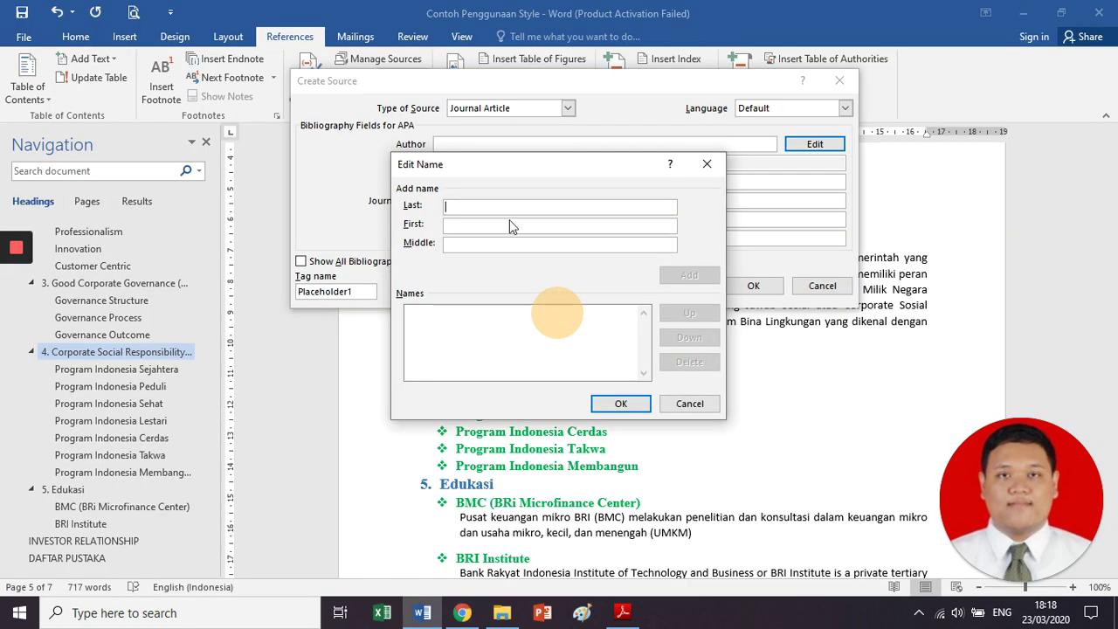
{"action": "key", "text": "ctrl+v"}
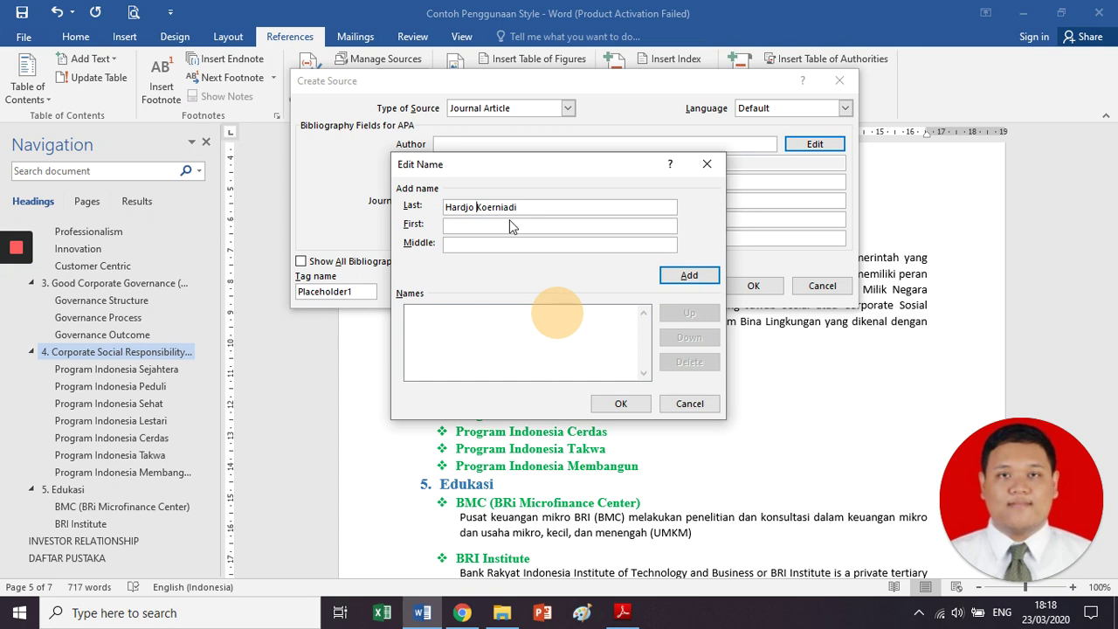
- Move the given name into the First name field and add the first author to the names list
{"action": "key", "text": "Home"}
{"action": "key", "text": "ctrl+shift+Right"}
{"action": "key", "text": "ctrl+x"}
{"action": "key", "text": "Tab"}
{"action": "key", "text": "ctrl+v"}
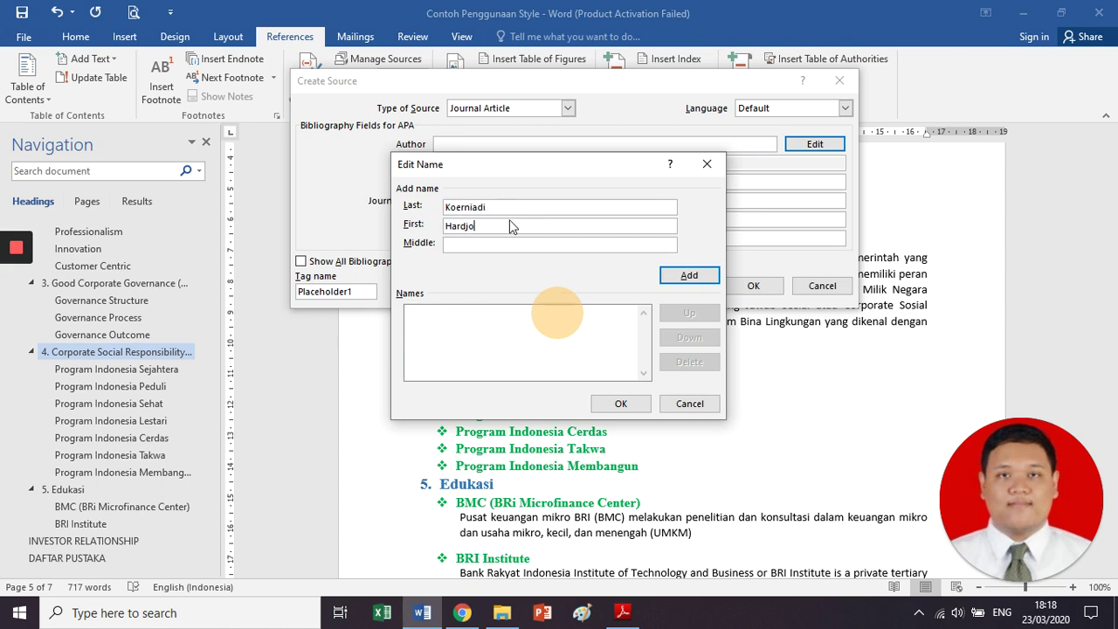
{"action": "left_click", "coordinate": [661, 267]}
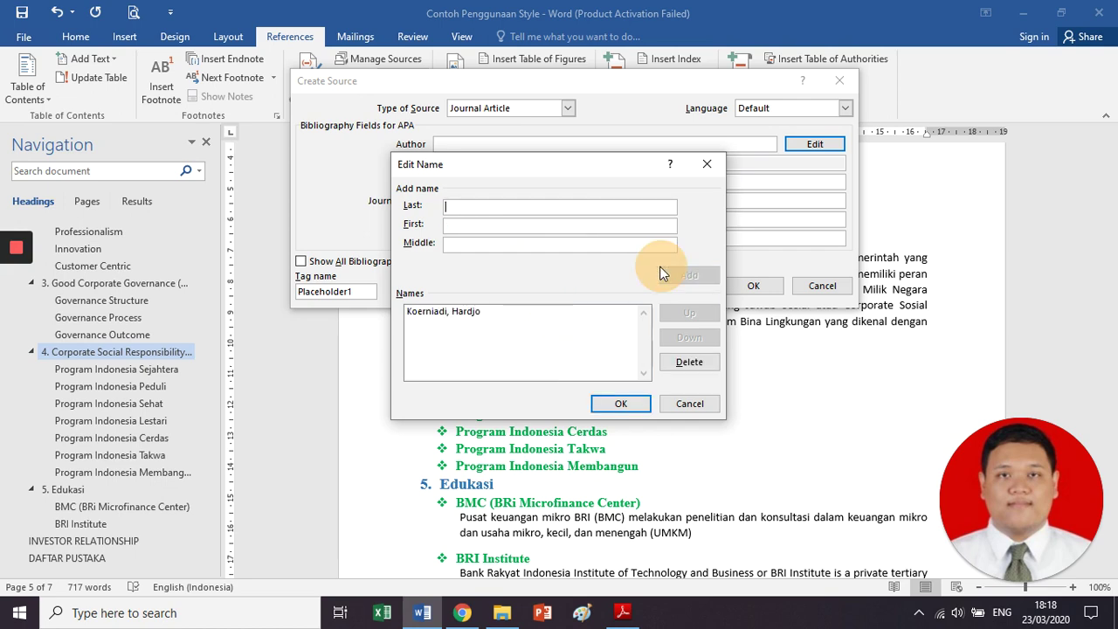
- Copy the second author's full name from the PDF in Chrome into the Last name field in Word
{"action": "key", "text": "alt+Tab"}
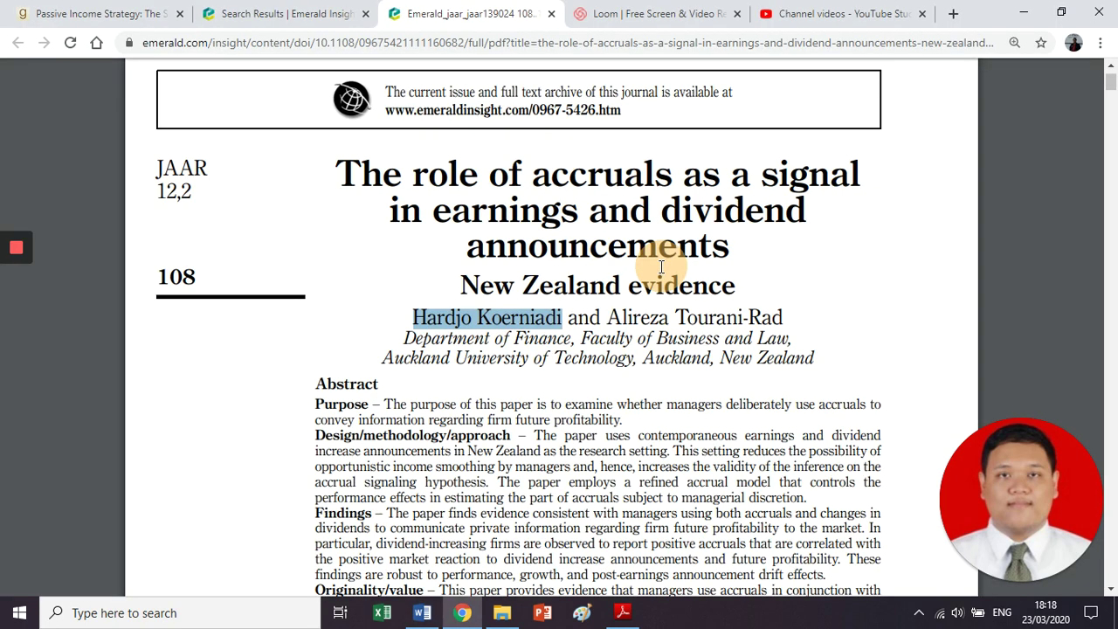
{"action": "left_click", "coordinate": [609, 318]}
{"action": "left_click_drag", "start_coordinate": [608, 319], "coordinate": [775, 317]}
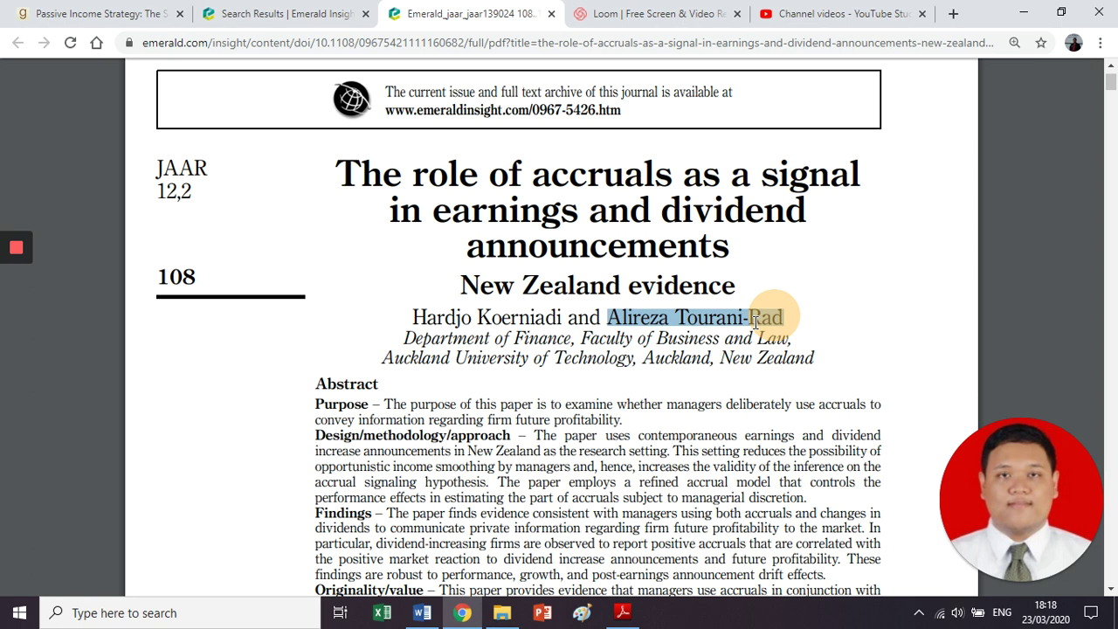
{"action": "key", "text": "alt+Tab"}
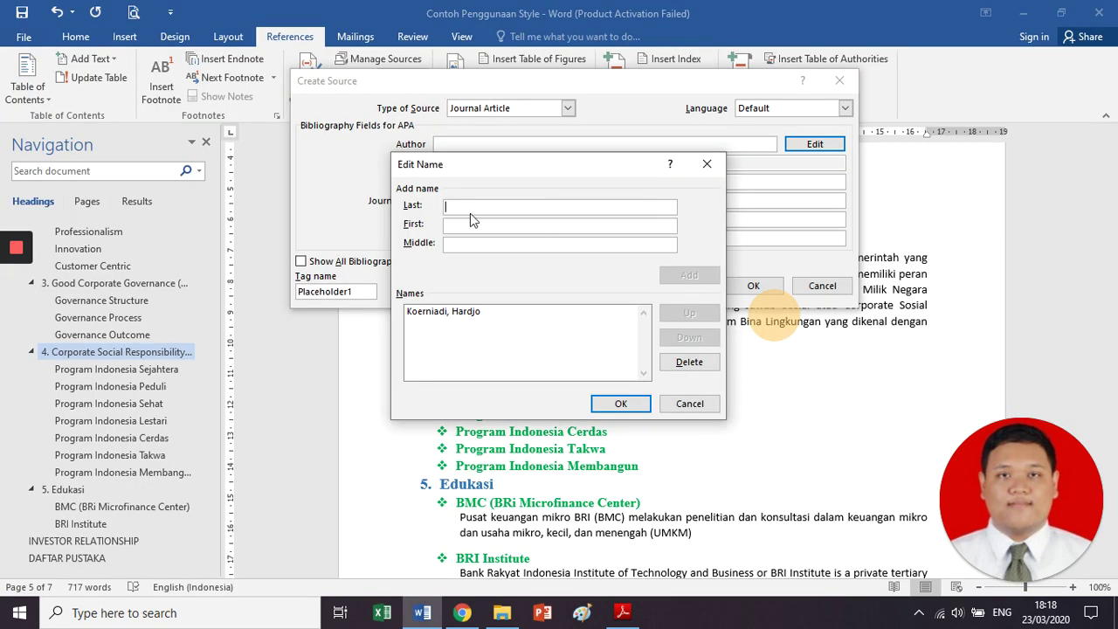
{"action": "key", "text": "ctrl+v"}
- Move the second author's given name into the First name field, remove the leading space, add the author and accept both names
{"action": "double_click", "coordinate": [463, 206]}
{"action": "key", "text": "ctrl+x"}
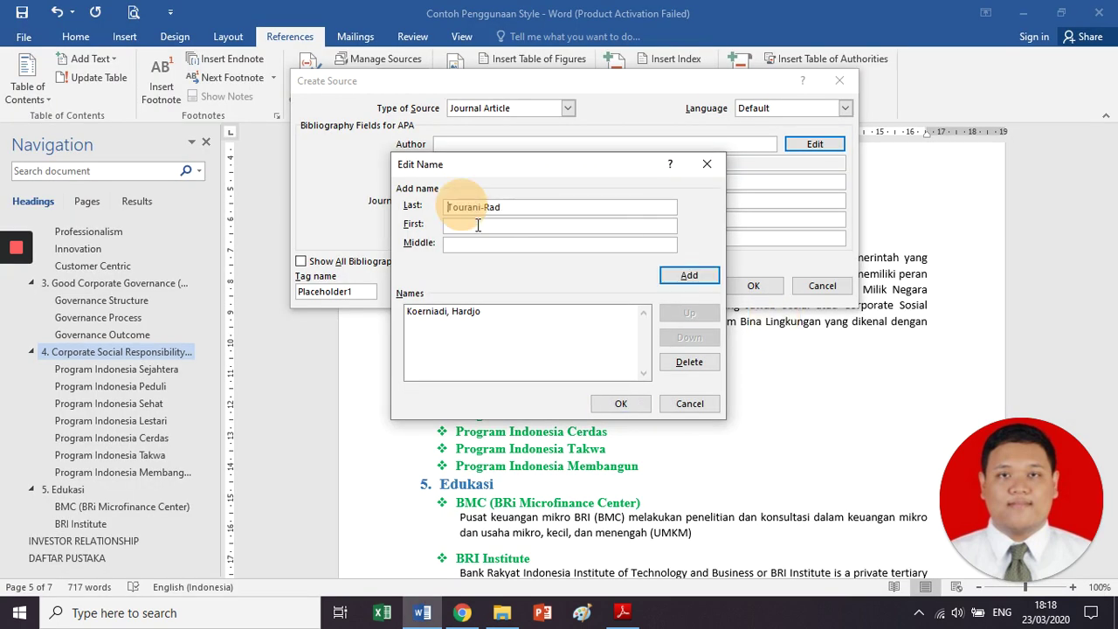
{"action": "left_click", "coordinate": [472, 224]}
{"action": "key", "text": "ctrl+v"}
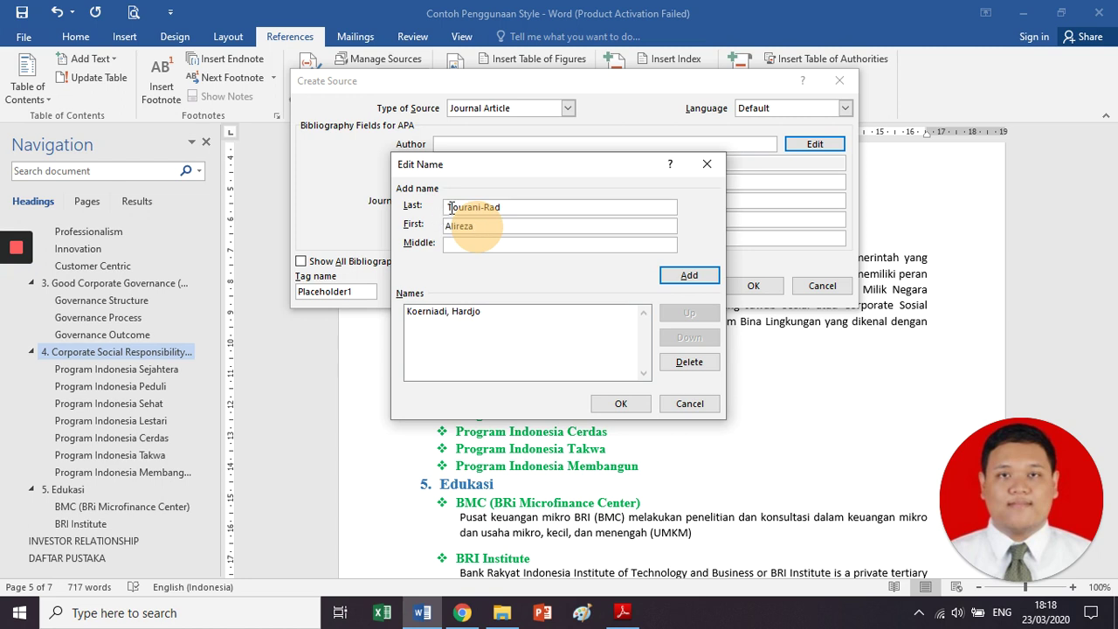
{"action": "left_click", "coordinate": [447, 207]}
{"action": "key", "text": "BackSpace"}
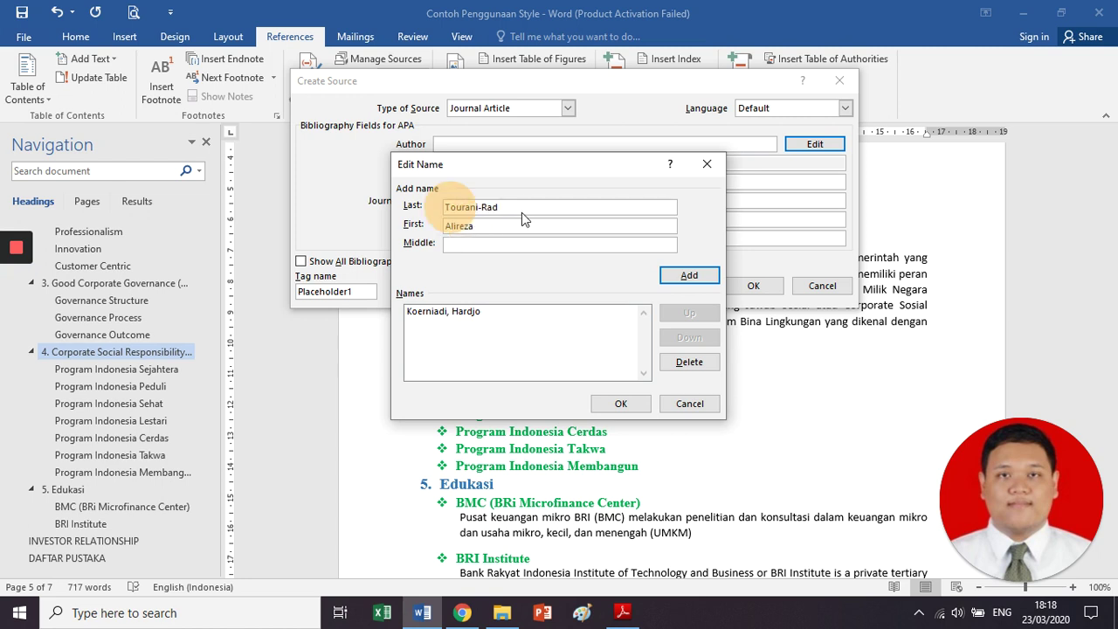
{"action": "left_click", "coordinate": [688, 276]}
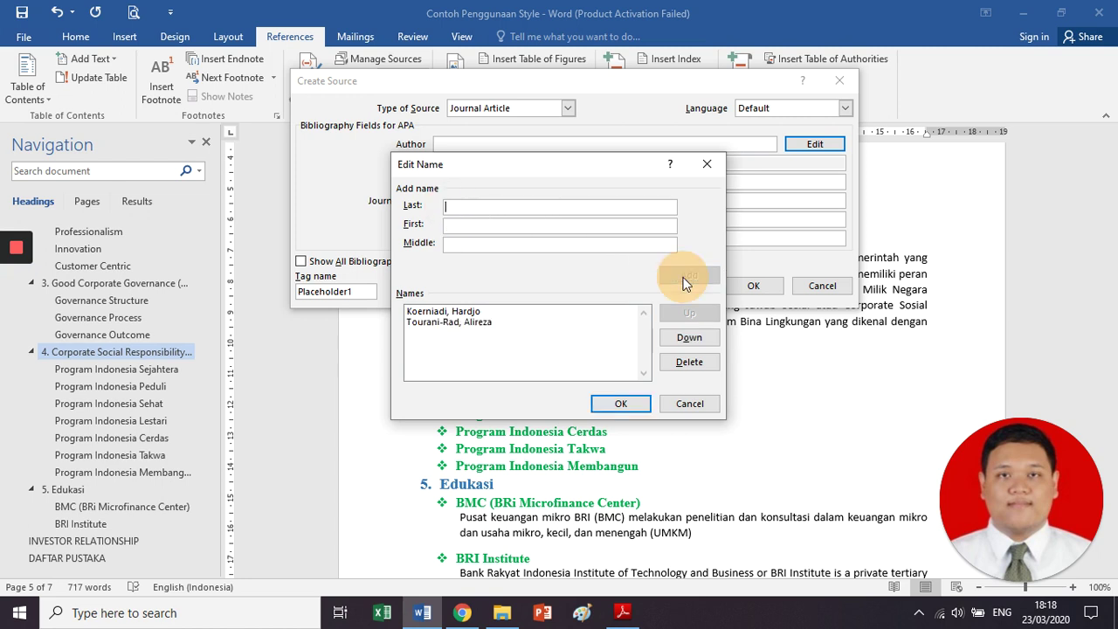
{"action": "left_click", "coordinate": [637, 401]}
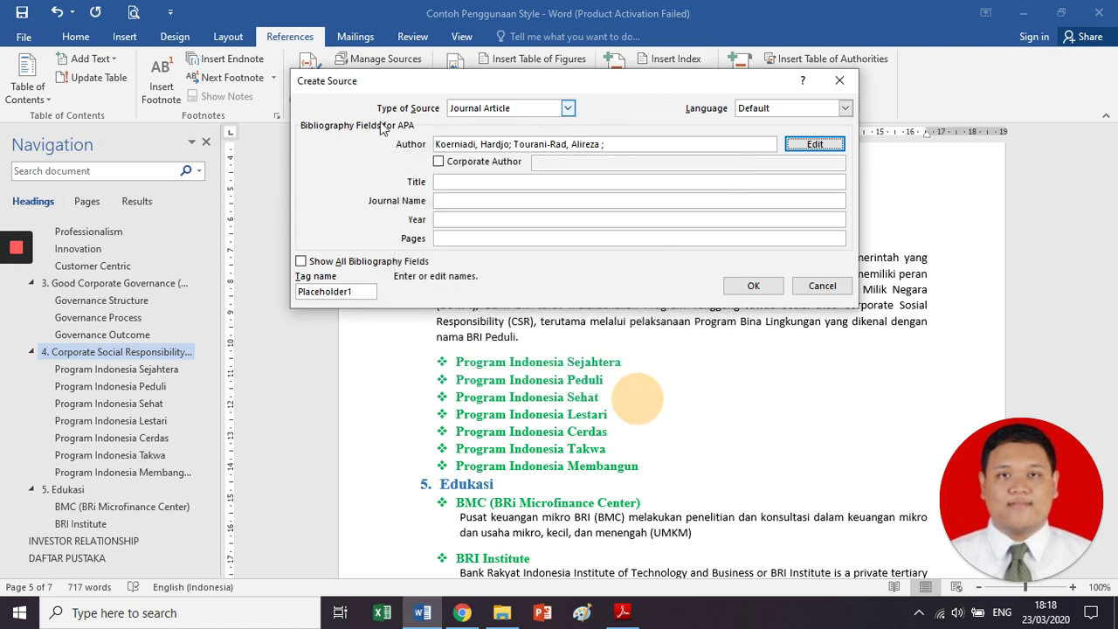
- Copy the article's title and subtitle from the PDF in Chrome and paste them into the source's Title field in Word
{"action": "left_click", "coordinate": [535, 180]}
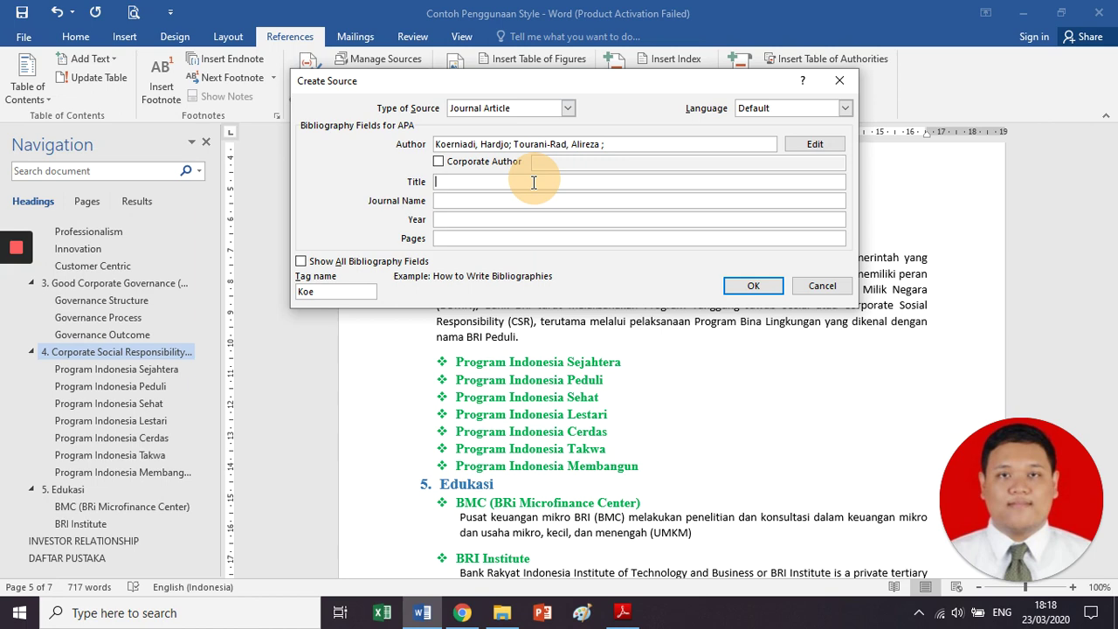
{"action": "key", "text": "alt+Tab"}
{"action": "left_click_drag", "start_coordinate": [346, 166], "coordinate": [735, 283]}
{"action": "key", "text": "ctrl+c"}
{"action": "key", "text": "alt+Tab"}
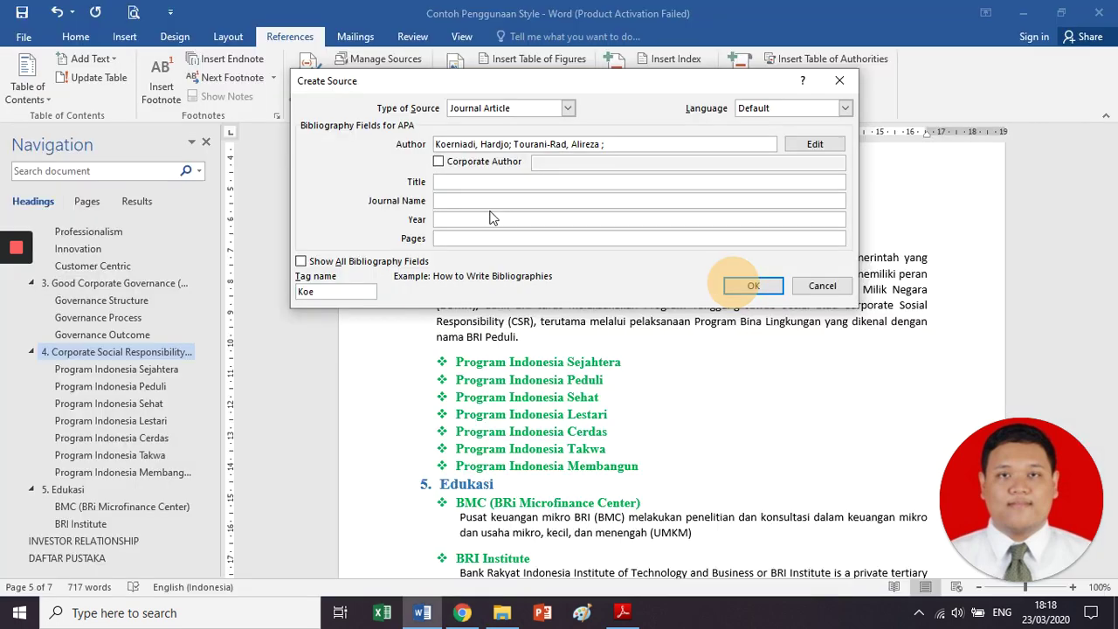
{"action": "key", "text": "ctrl+v"}
- Check the PDF title in Chrome and extend the source title in Word with "in earnings"
{"action": "key", "text": "alt+Tab"}
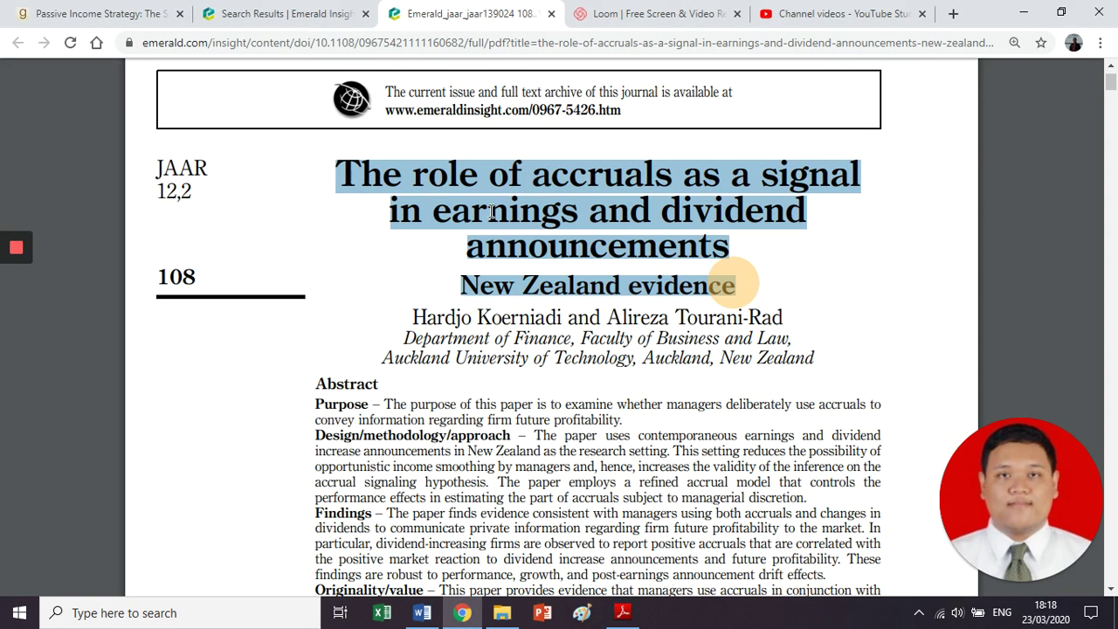
{"action": "key", "text": "alt+Tab"}
{"action": "type", "text": "in signals"}
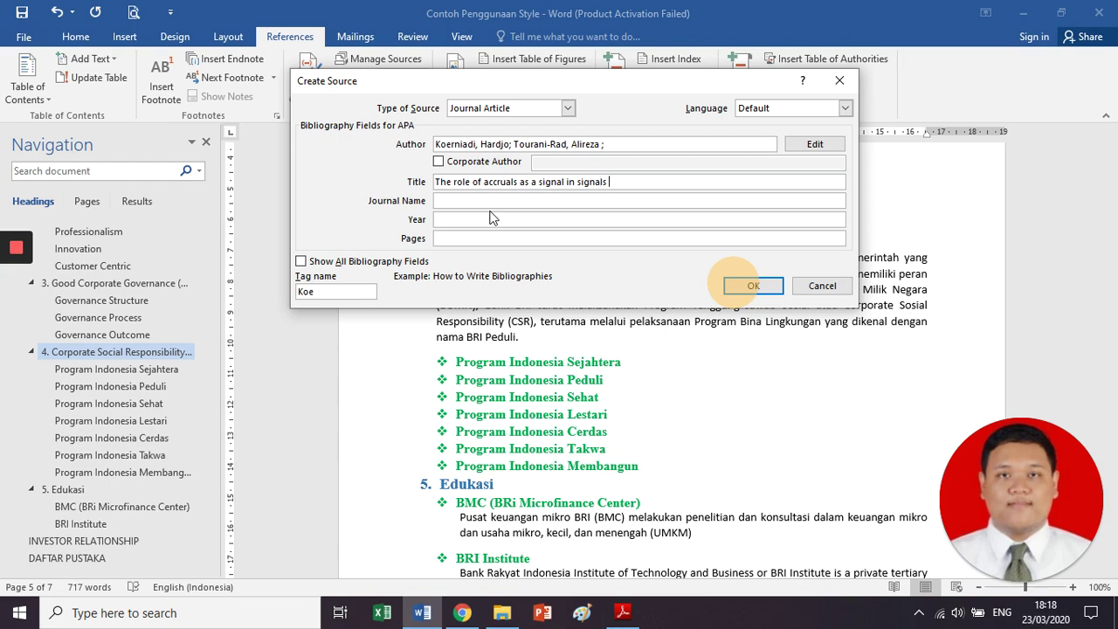
{"action": "key", "text": "alt+Tab"}
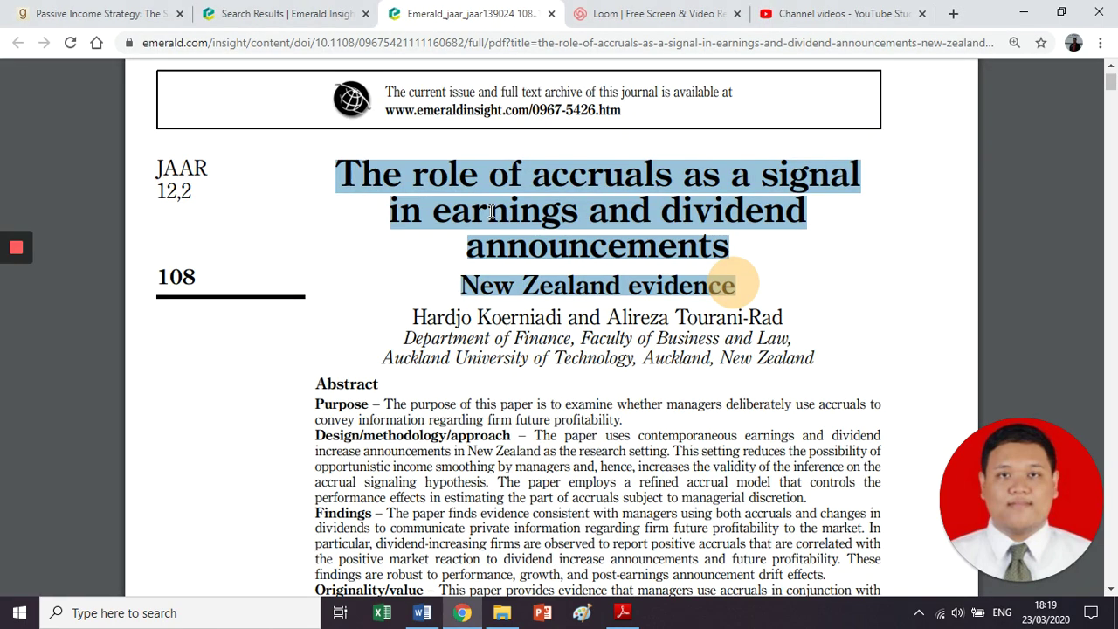
{"action": "key", "text": "alt+Tab"}
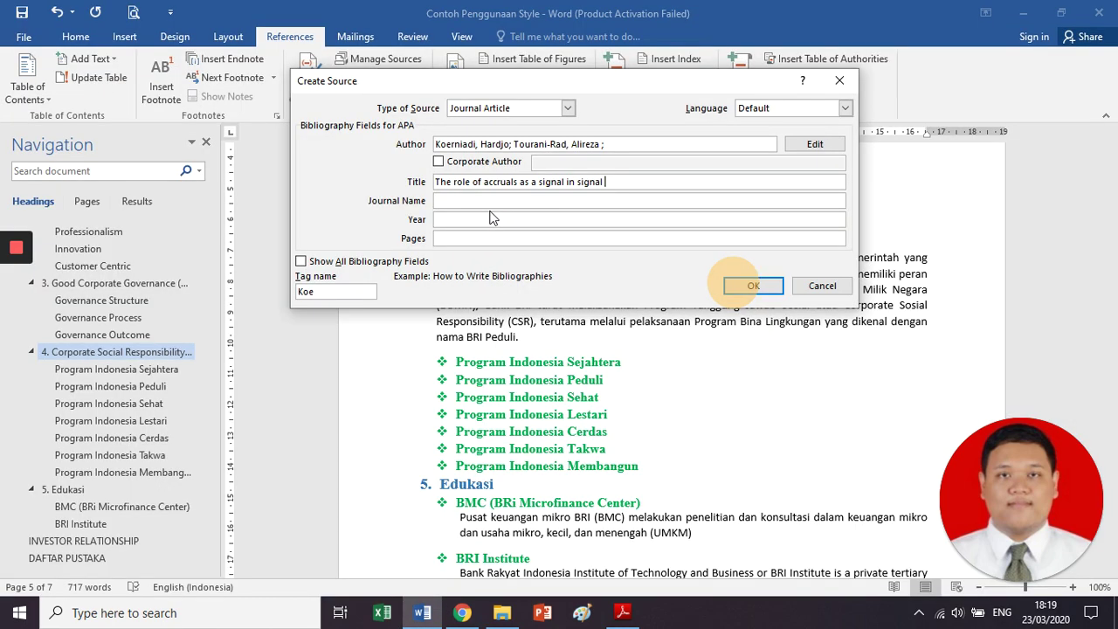
{"action": "key", "text": "alt+Tab"}
{"action": "key", "text": "alt+Tab"}
{"action": "key", "text": "ctrl+shift+Left"}
{"action": "type", "text": "earnings"}
- Check the article title in the Chrome PDF and extend the source's Title in Word with "and dividend announcement:"
{"action": "key", "text": "alt+Tab"}
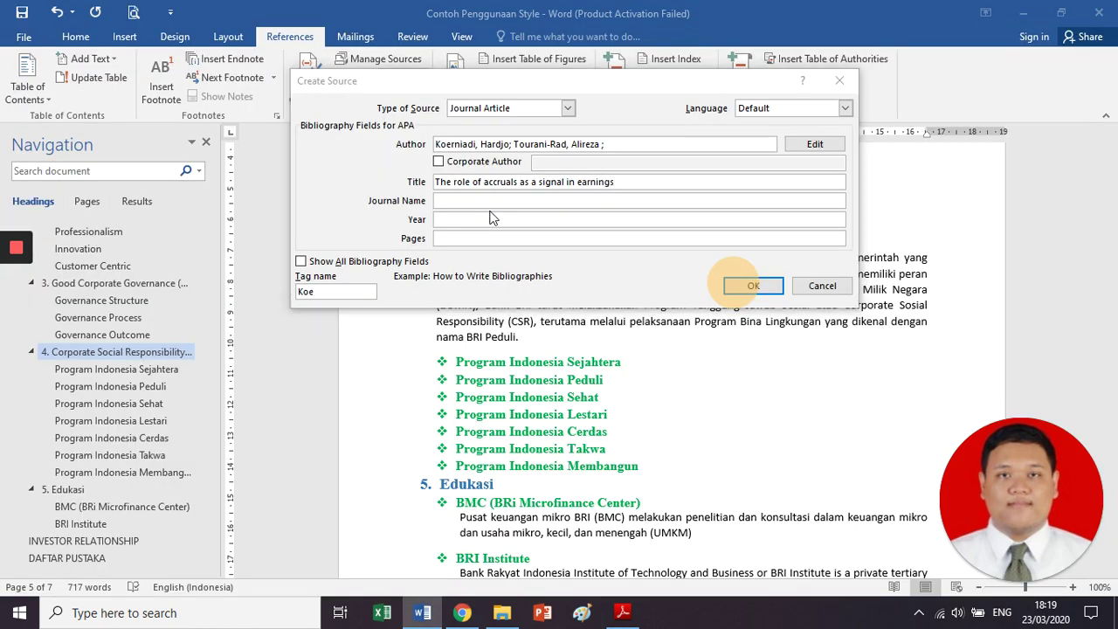
{"action": "key", "text": "alt+Tab"}
{"action": "type", "text": "nd d"}
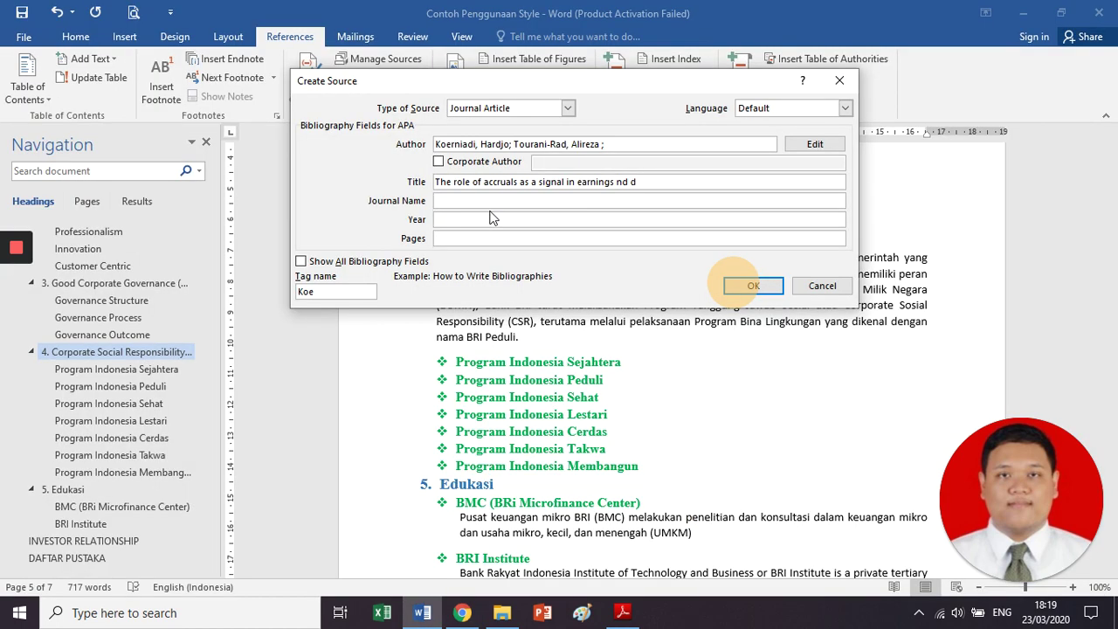
{"action": "key", "text": "Left"}
{"action": "key", "text": "Left"}
{"action": "key", "text": "Left"}
{"action": "type", "text": "and dividend announcement:"}
- Complete the source's Title with the subtitle "New Zealand evidence", checking its spelling against the PDF in Chrome
{"action": "type", "text": "New Zeale"}
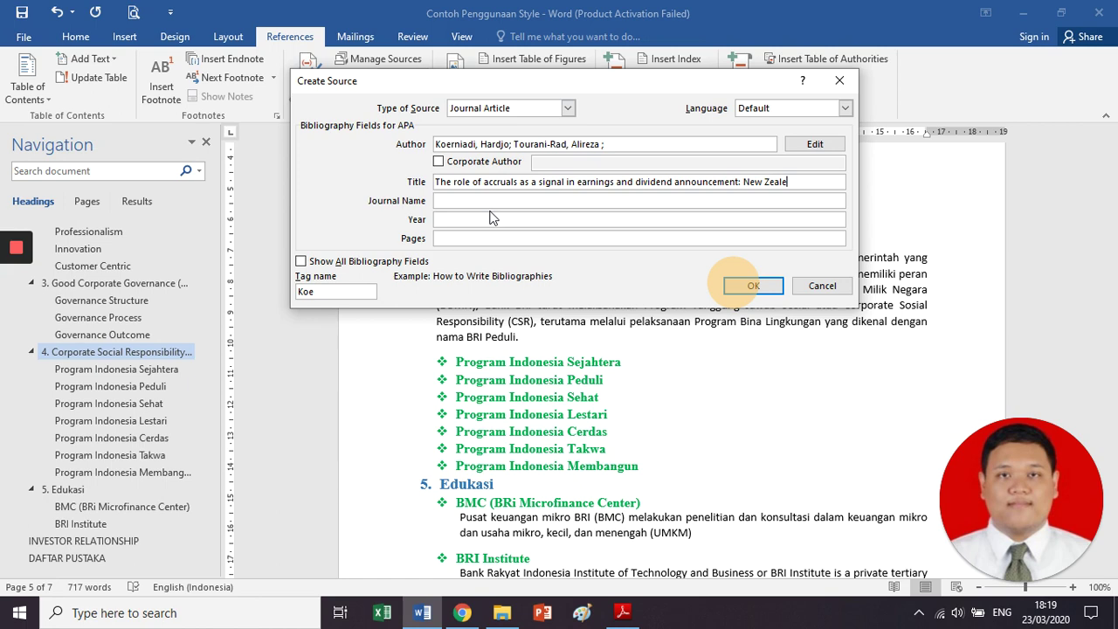
{"action": "type", "text": "and Evidence"}
{"action": "key", "text": "alt+Tab"}
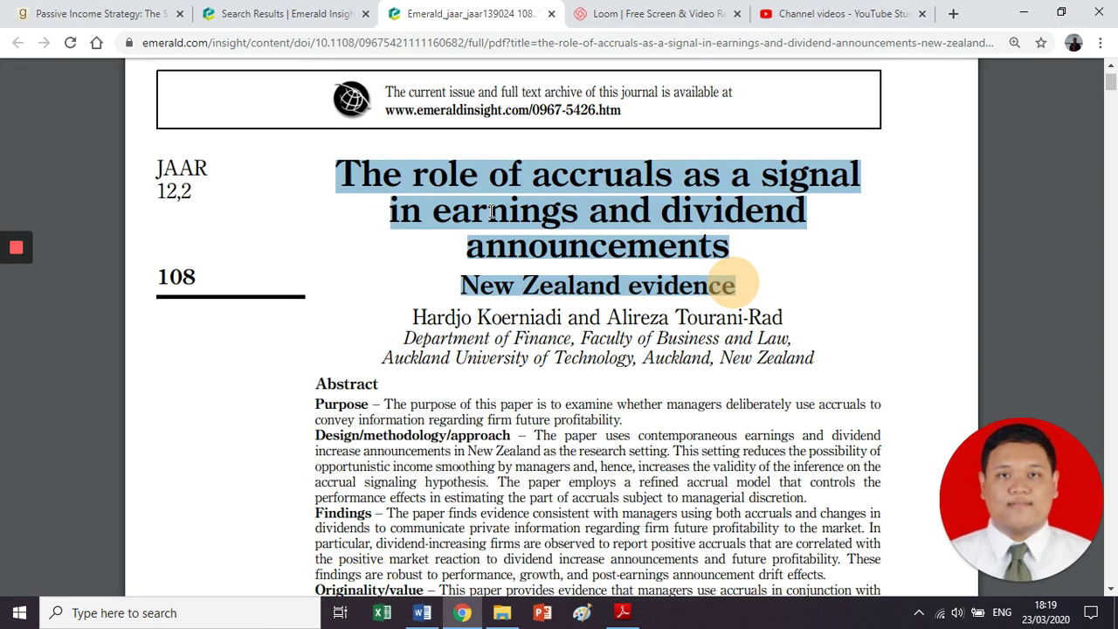
{"action": "key", "text": "alt+Tab"}
{"action": "type", "text": "e"}
{"action": "key", "text": "Tab"}
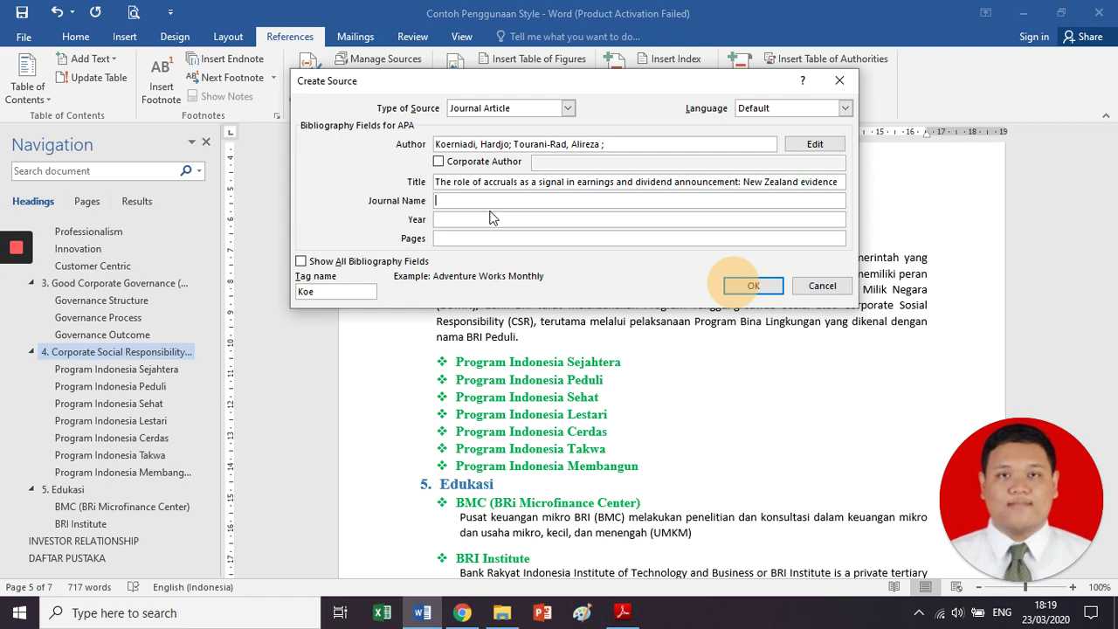
- Copy the journal name from the PDF's first page in Chrome and complete Word's Journal Name as "Journal of Applied Accounting Research"
{"action": "key", "text": "alt+Tab"}
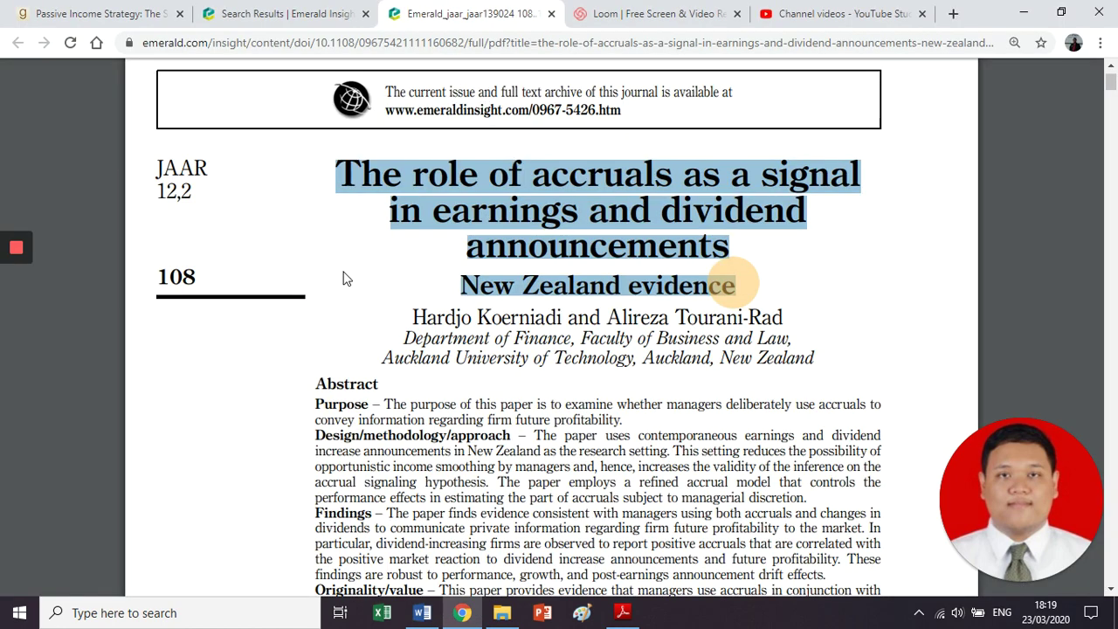
{"action": "scroll", "coordinate": [343, 278], "scroll_direction": "down", "scroll_amount": 8}
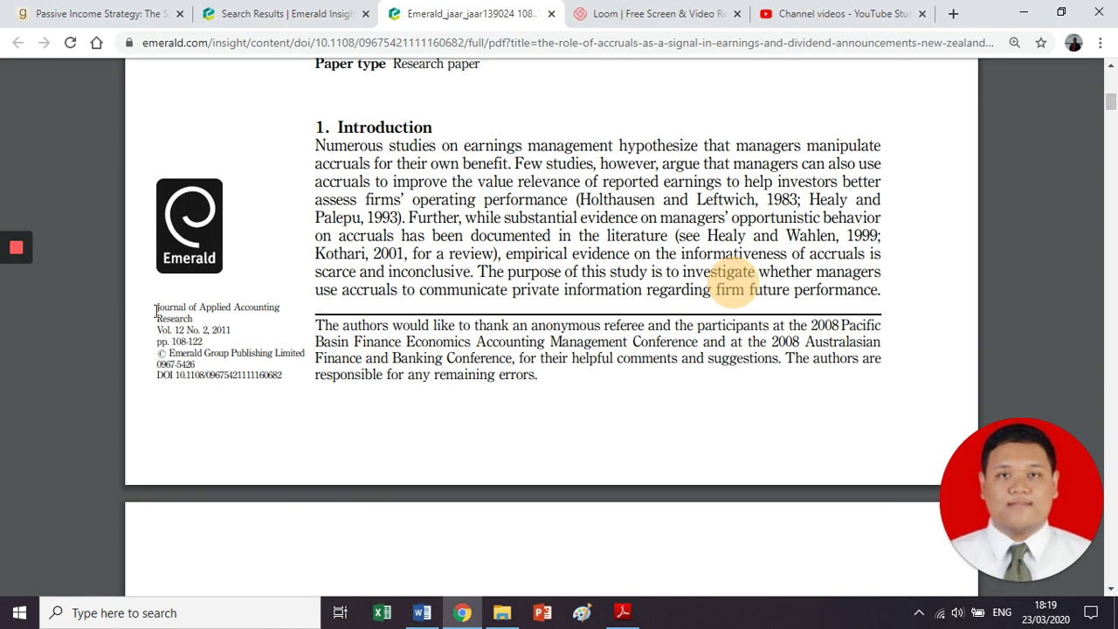
{"action": "left_click", "coordinate": [157, 312]}
{"action": "left_click_drag", "start_coordinate": [157, 312], "coordinate": [193, 319]}
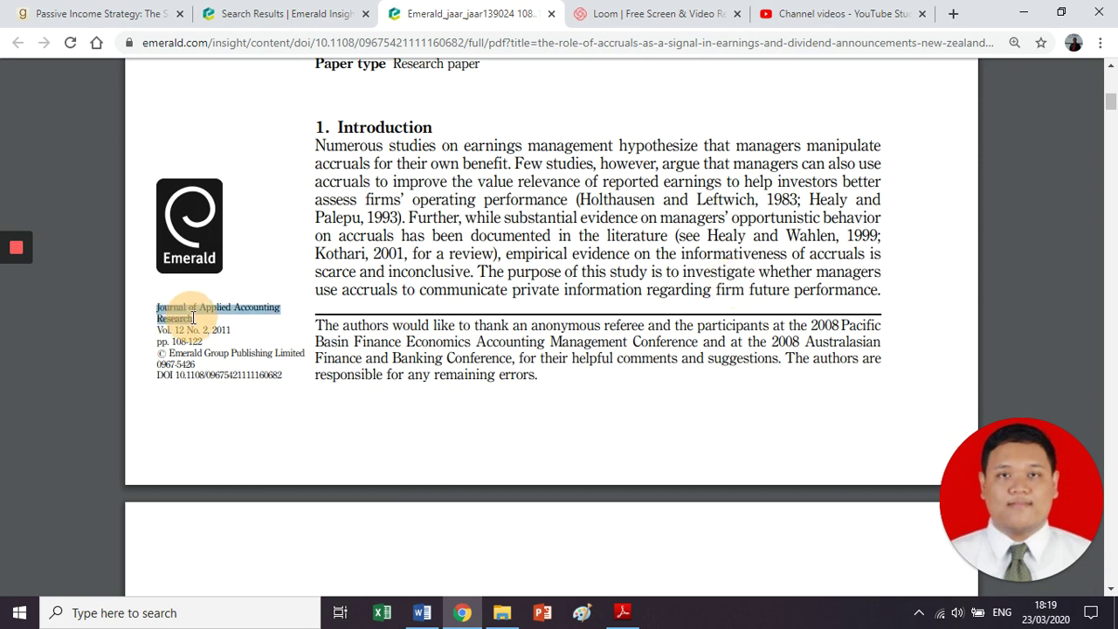
{"action": "key", "text": "ctrl+c"}
{"action": "key", "text": "alt+Tab"}
{"action": "key", "text": "ctrl+v"}
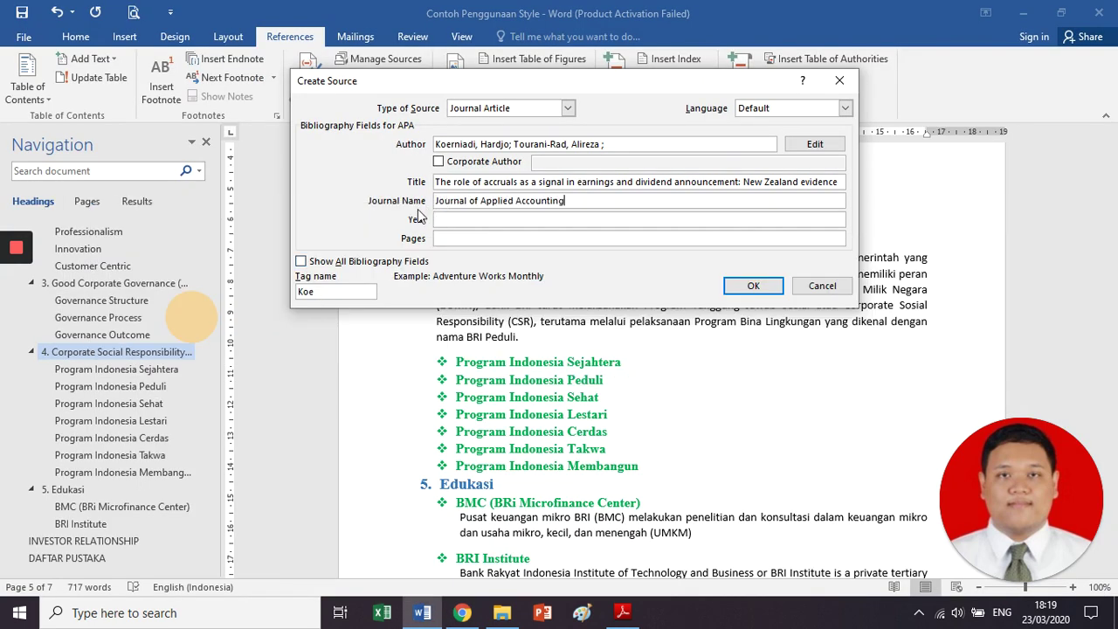
{"action": "type", "text": "Research"}
- Look up the publication details in the Chrome PDF and set the source's Year to 2011 and Pages to 108-122 in Word
{"action": "left_click", "coordinate": [469, 226]}
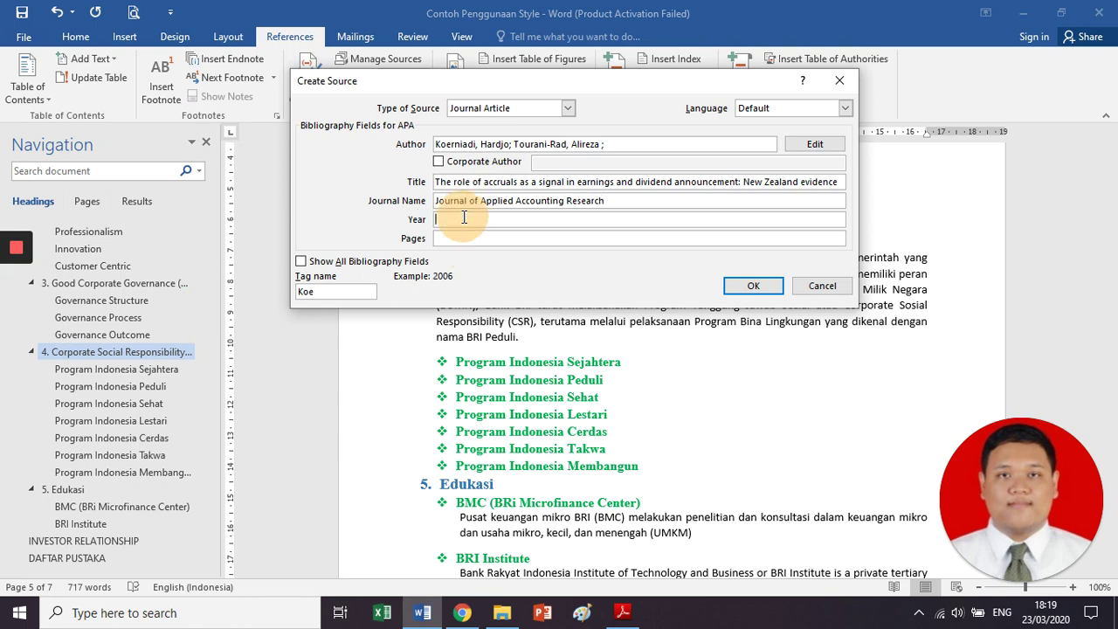
{"action": "key", "text": "alt+Tab"}
{"action": "key", "text": "alt+Tab"}
{"action": "type", "text": "2011"}
{"action": "key", "text": "Tab"}
{"action": "key", "text": "alt+Tab"}
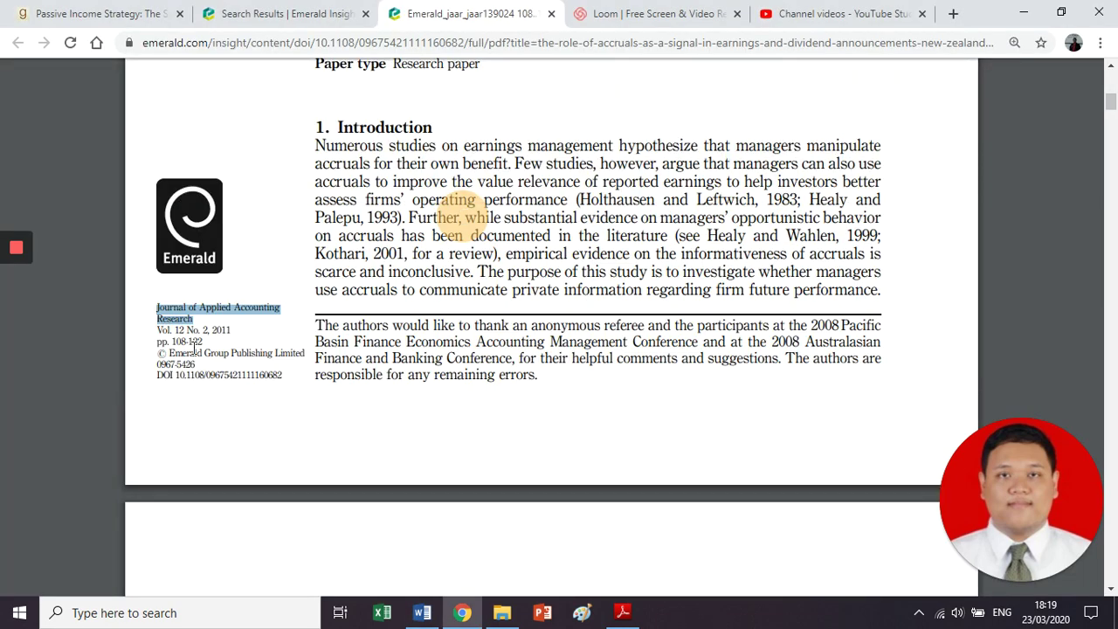
{"action": "key", "text": "alt+Tab"}
{"action": "type", "text": "108-122"}
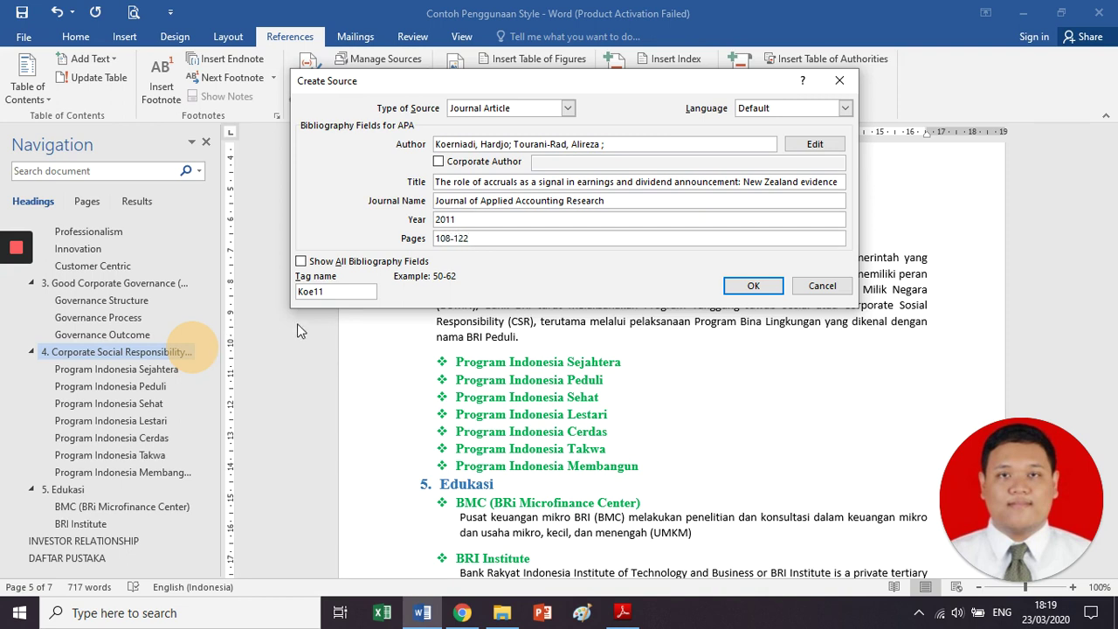
- Copy "Vol. 12 No. 2" from the PDF in Chrome and append it to the Journal Name in Word
{"action": "left_click", "coordinate": [616, 200]}
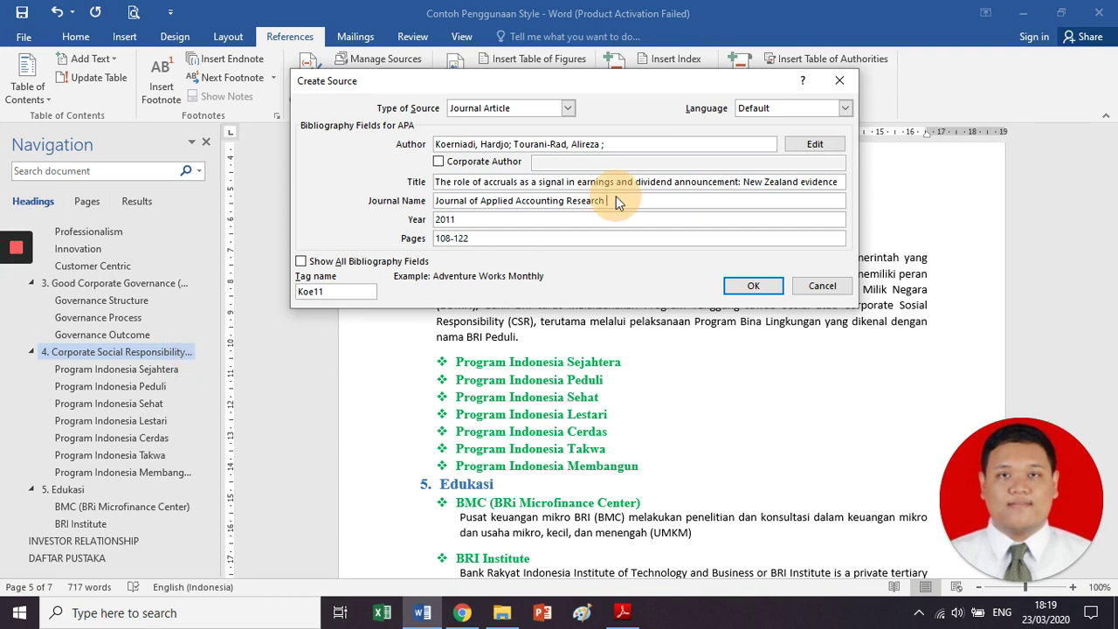
{"action": "key", "text": "alt+Tab"}
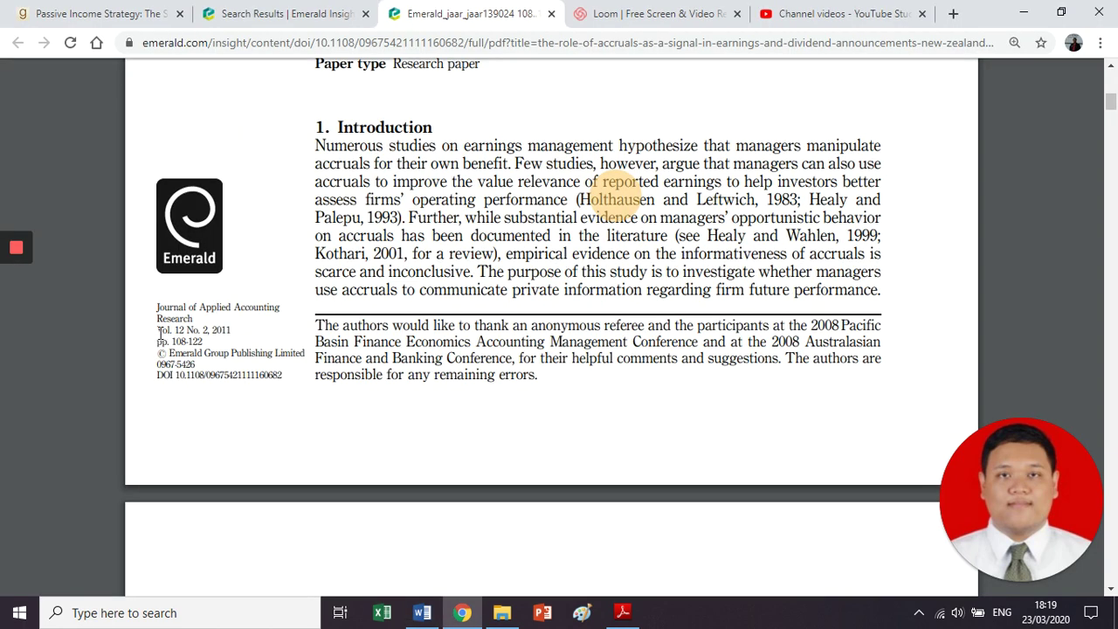
{"action": "left_click_drag", "start_coordinate": [159, 332], "coordinate": [204, 329]}
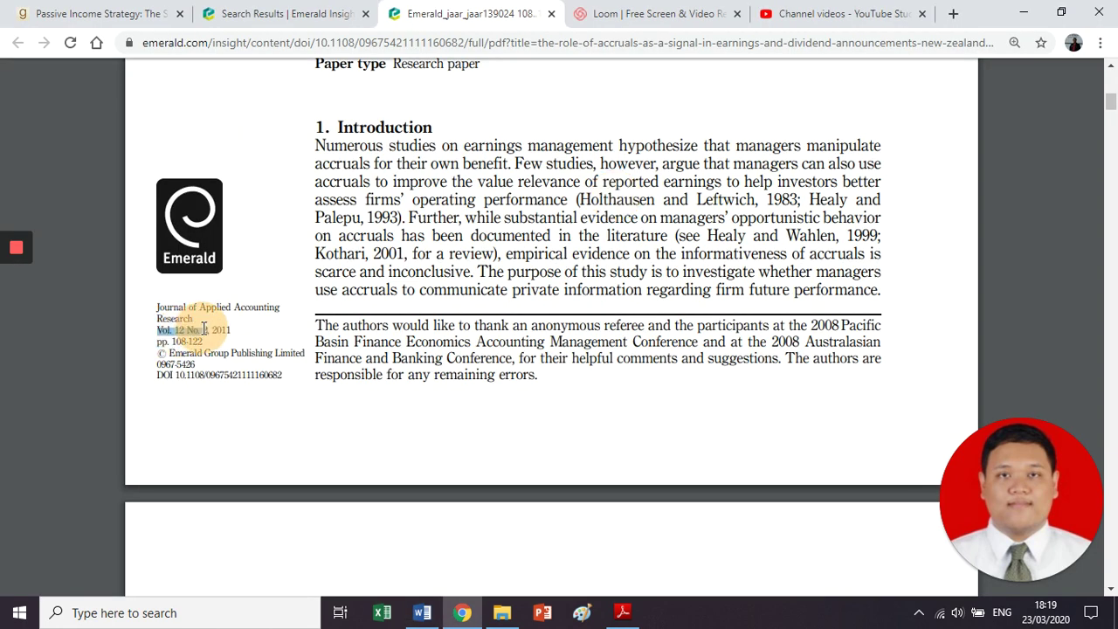
{"action": "key", "text": "ctrl+c"}
{"action": "key", "text": "alt+Tab"}
{"action": "key", "text": "ctrl+v"}
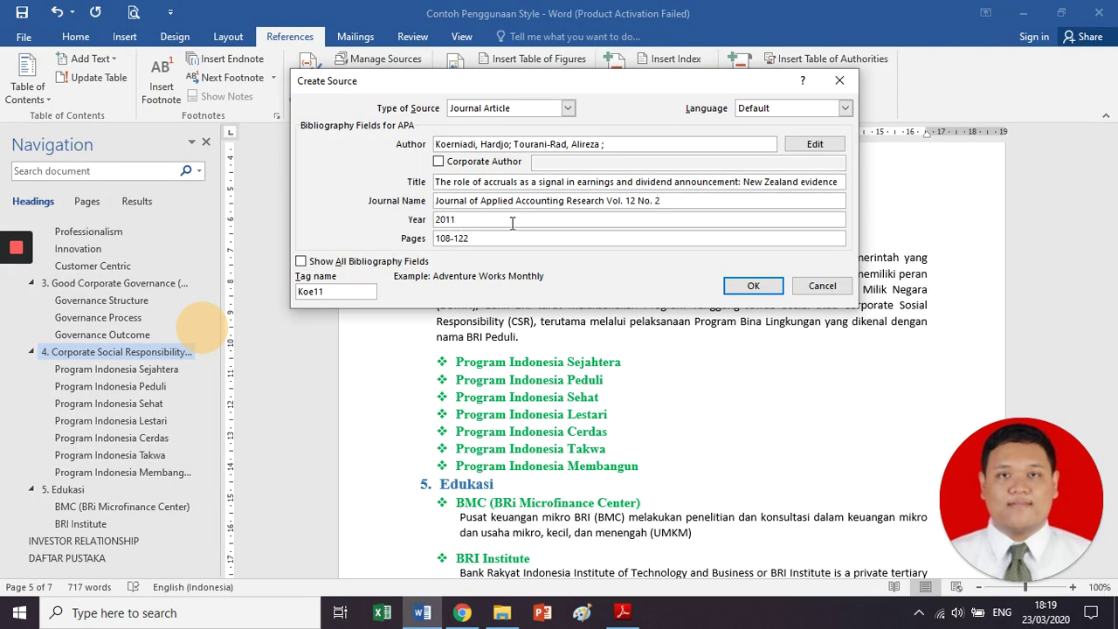
- Edit the volume and issue text in the Journal Name, then accept the source to insert its citation after the CSR paragraph
{"action": "key", "text": "Left"}
{"action": "key", "text": "Left"}
{"action": "key", "text": "Left"}
{"action": "key", "text": "Left"}
{"action": "key", "text": "Left"}
{"action": "key", "text": "BackSpace"}
{"action": "key", "text": "BackSpace"}
{"action": "left_click", "coordinate": [753, 286]}
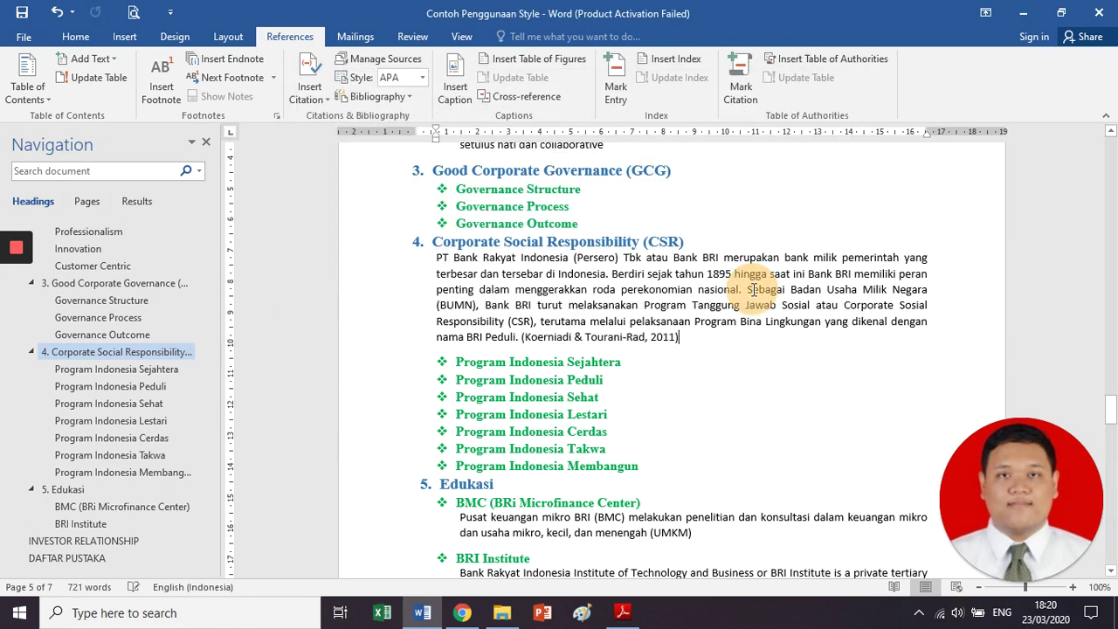
{"action": "left_click", "coordinate": [758, 343]}
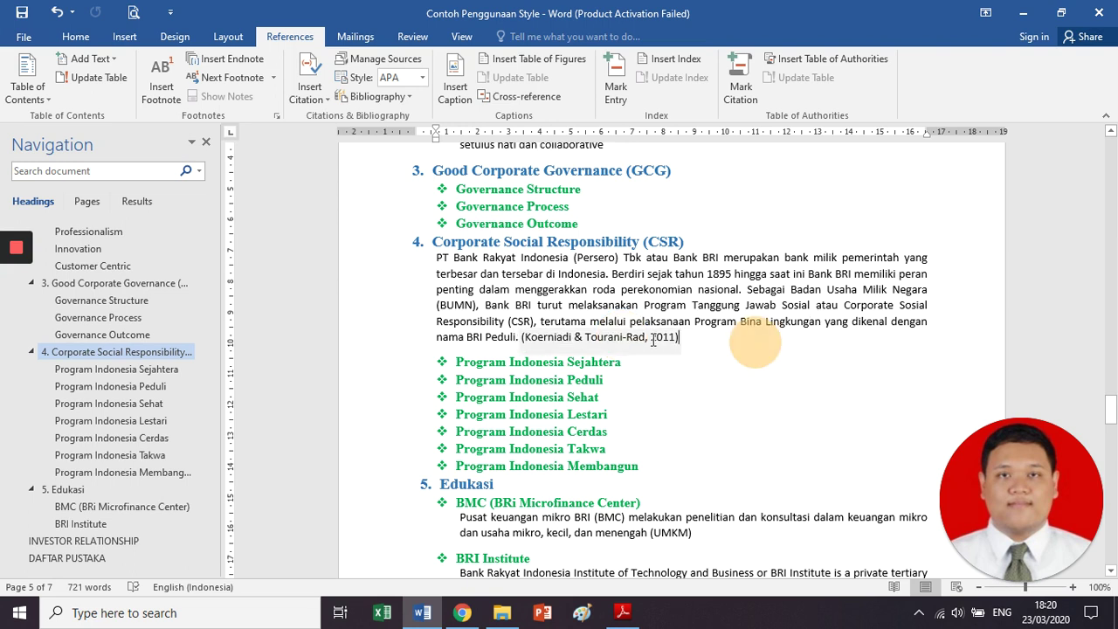
{"action": "left_click", "coordinate": [653, 340]}
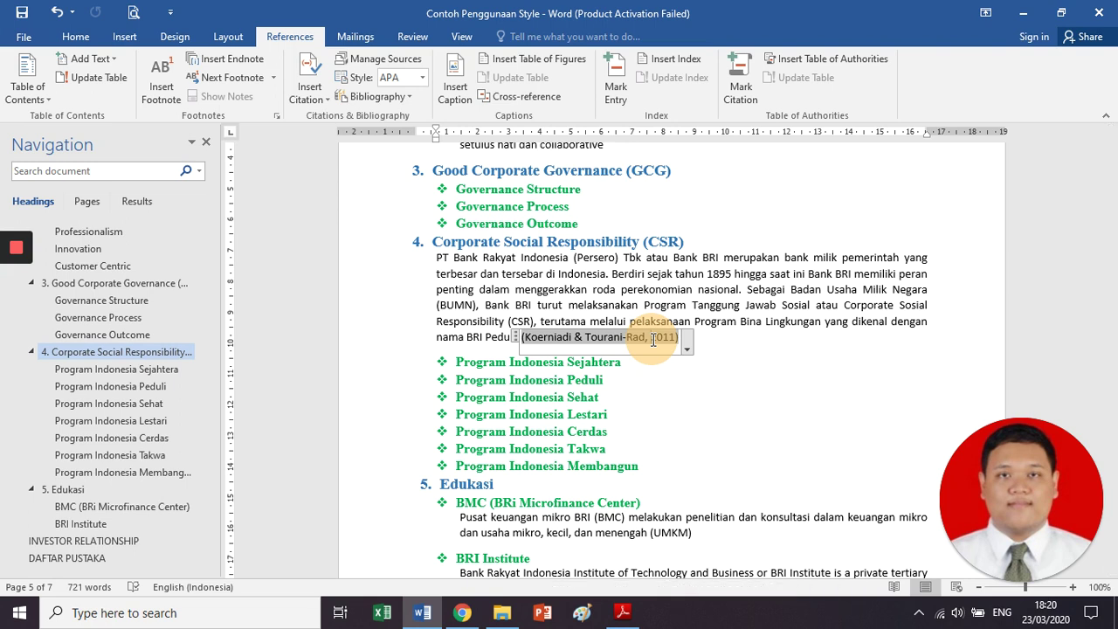
- Load the Goodreads page for Passive Income Strategy in Chrome and return to Word
{"action": "key", "text": "alt+Tab"}
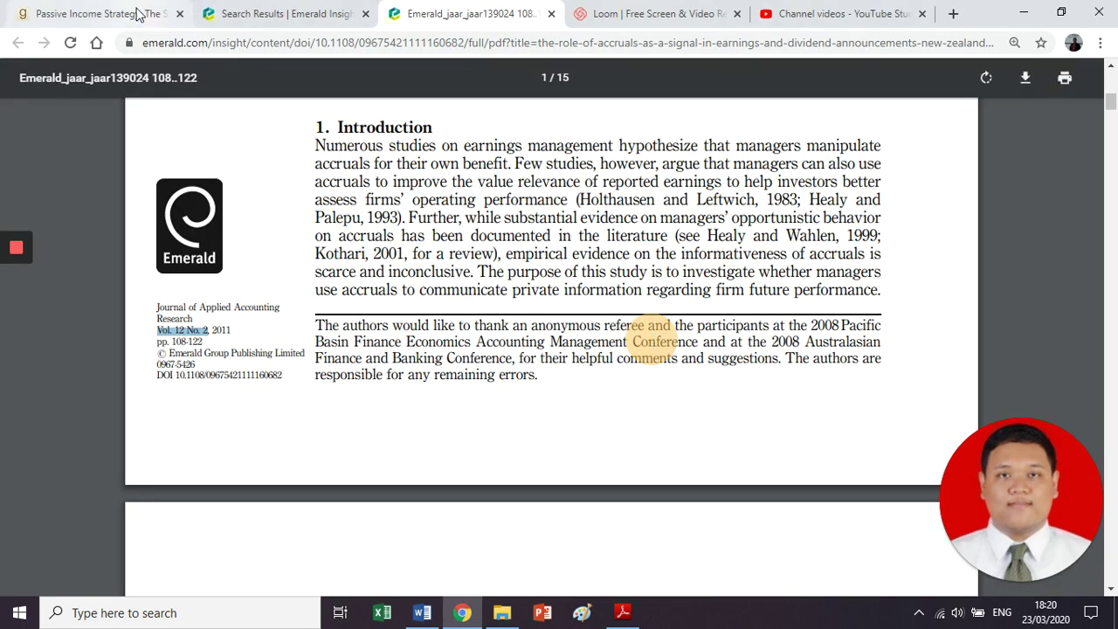
{"action": "left_click", "coordinate": [109, 6]}
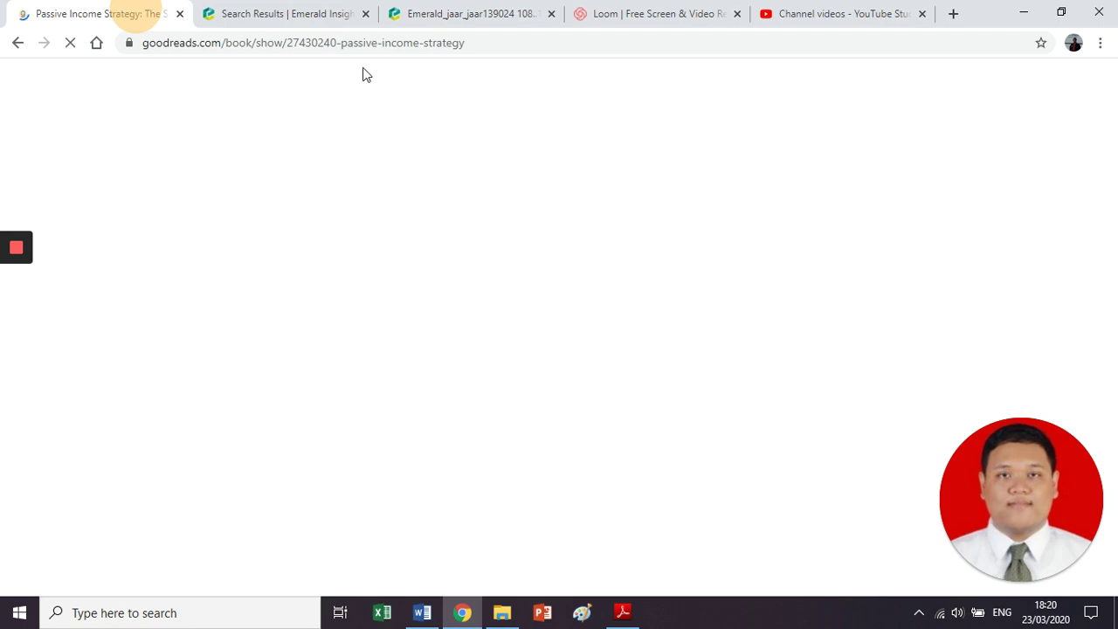
{"action": "key", "text": "alt+Tab"}
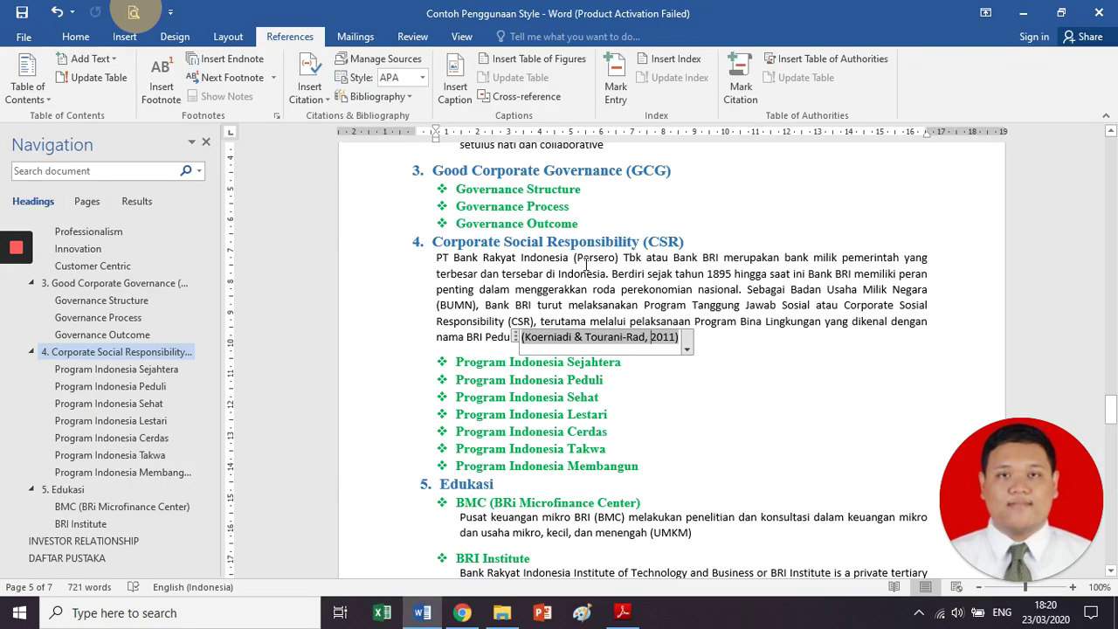
- Start a new citation source of type Book after "Desember 1895" in the Tentang Bank Rakyat Indonesia paragraph
{"action": "scroll", "coordinate": [605, 260], "scroll_direction": "up", "scroll_amount": 15}
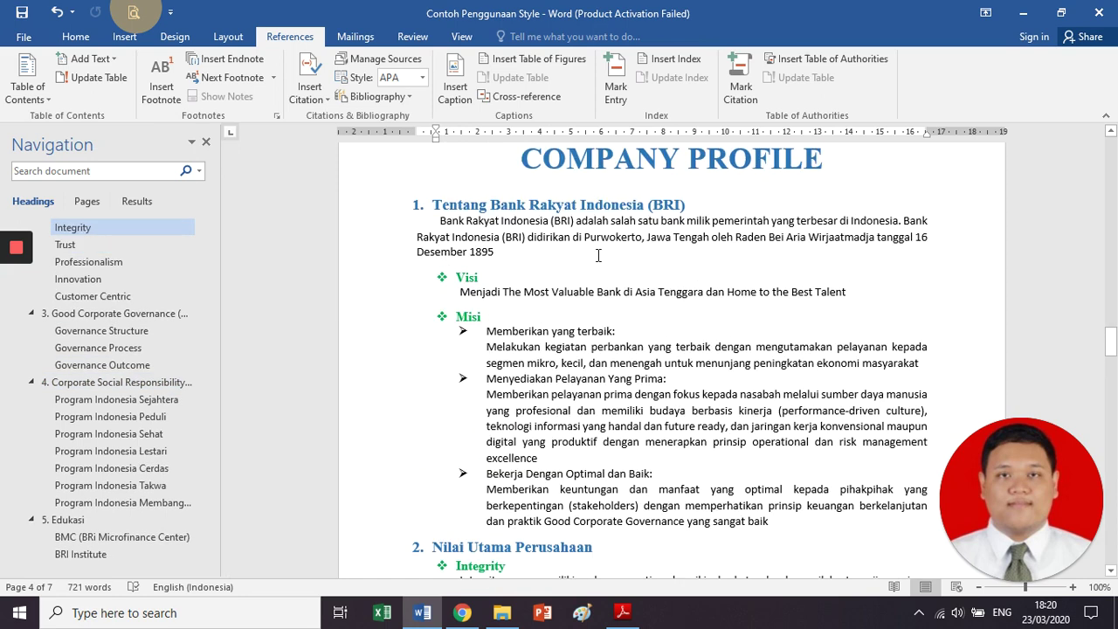
{"action": "left_click", "coordinate": [597, 261]}
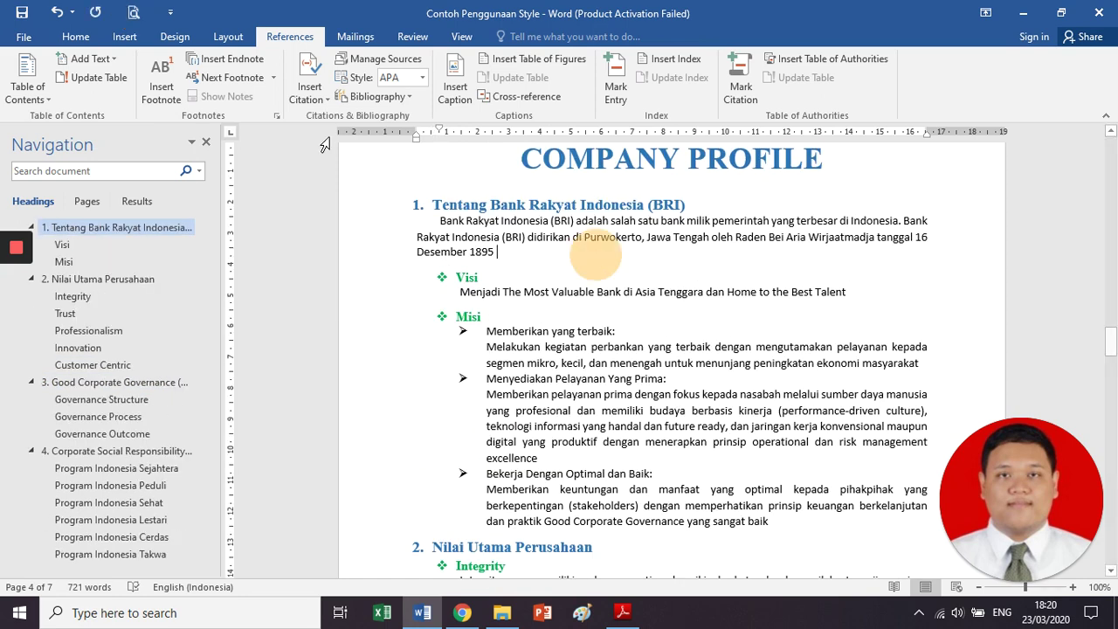
{"action": "left_click", "coordinate": [321, 107]}
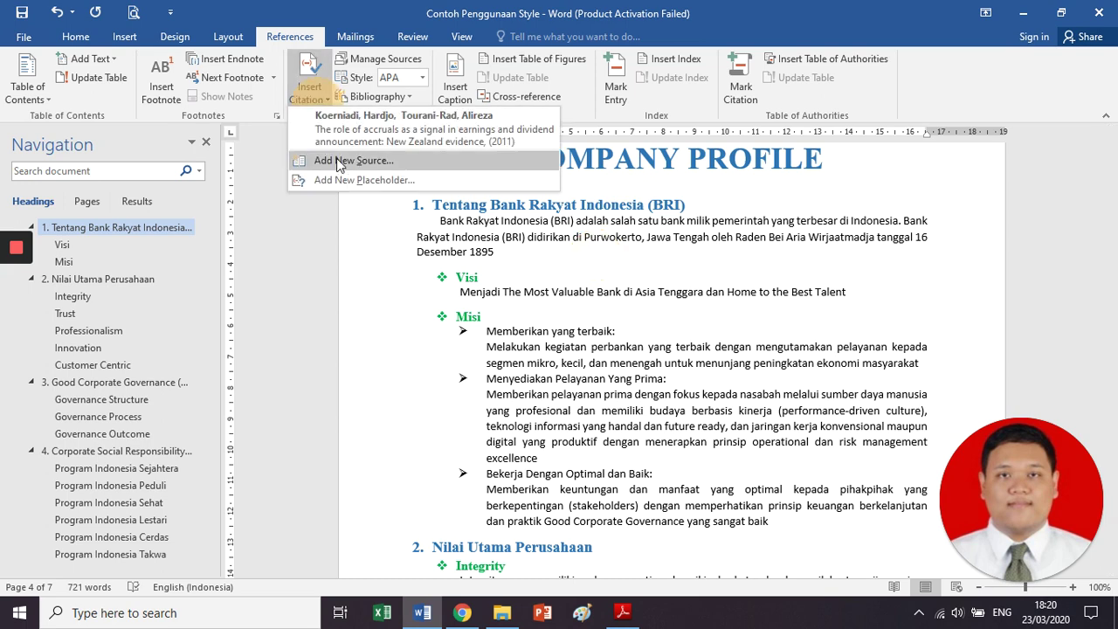
{"action": "left_click", "coordinate": [339, 163]}
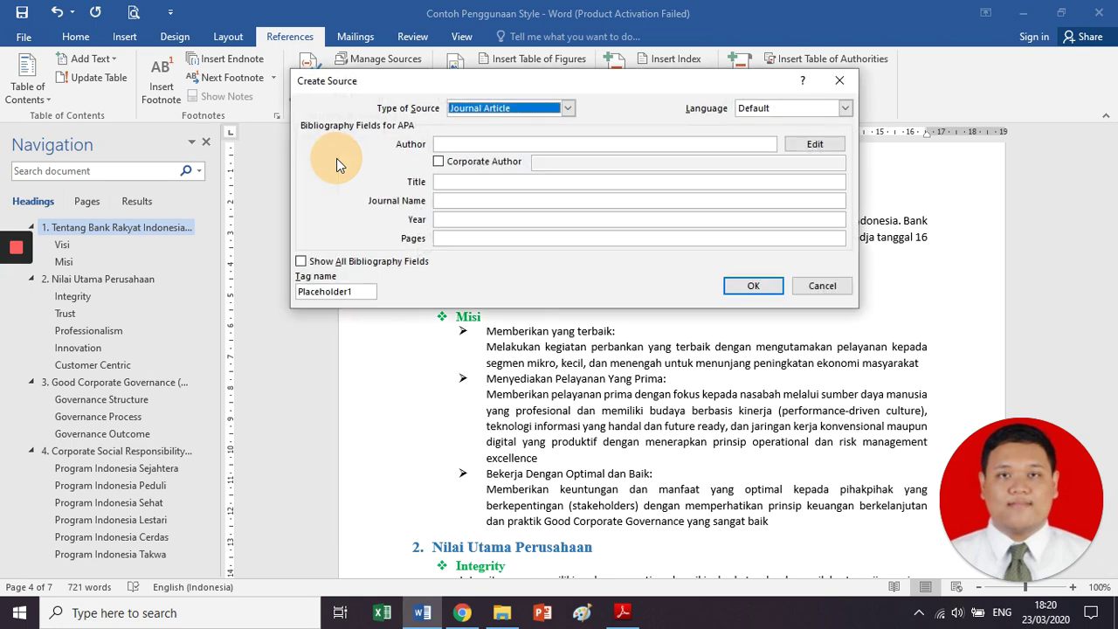
{"action": "left_click", "coordinate": [566, 107]}
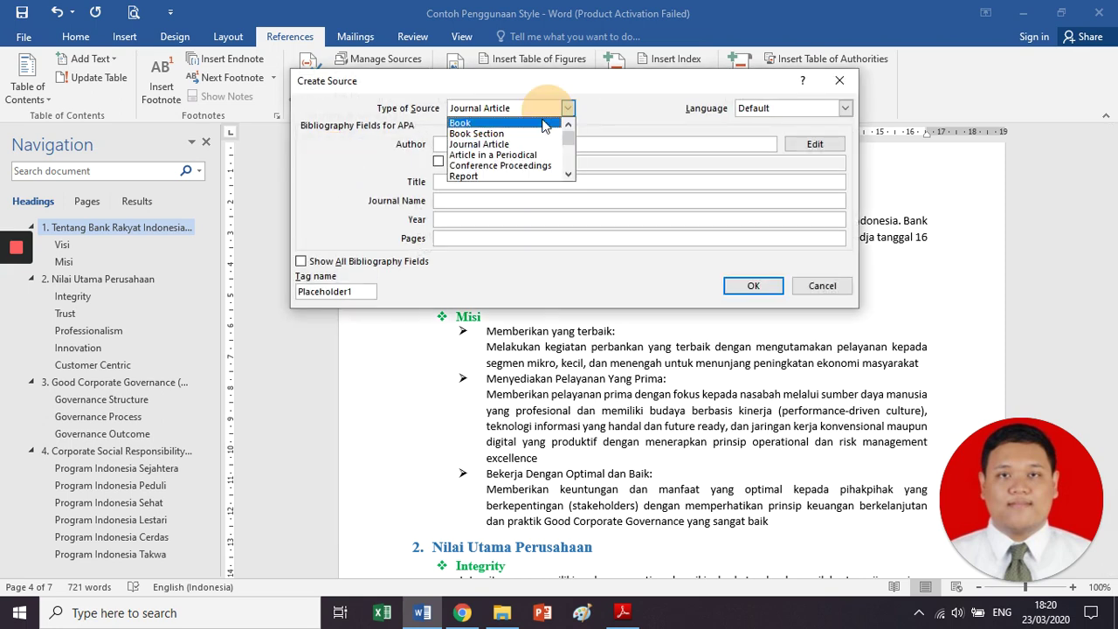
{"action": "left_click", "coordinate": [543, 124]}
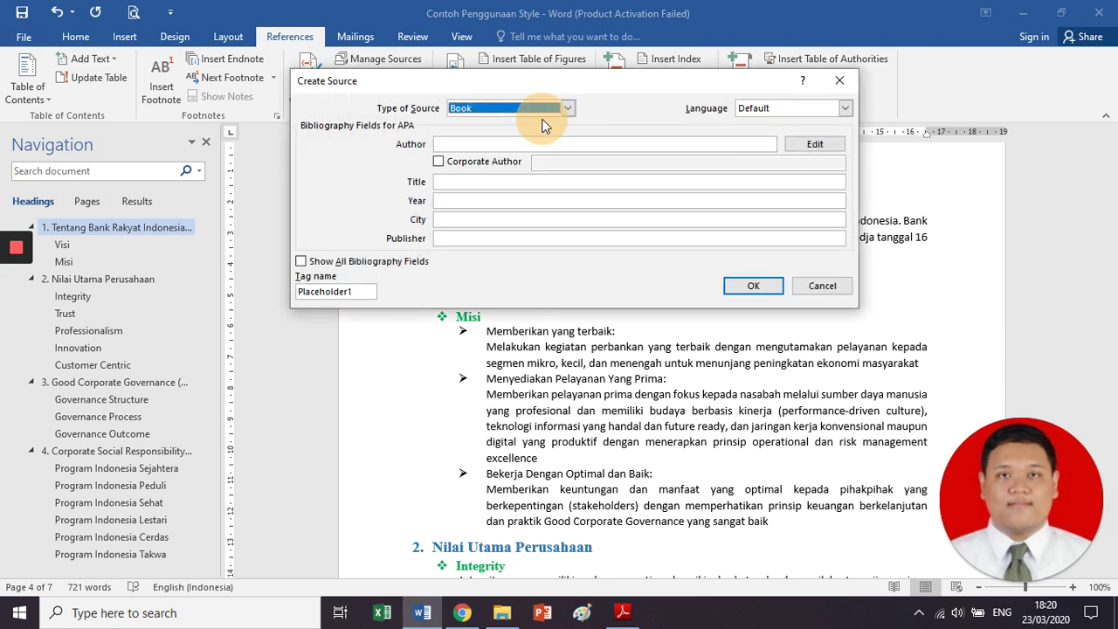
- Enter the book author's last and first name, check them against Goodreads in Chrome, and add the author to the source
{"action": "left_click", "coordinate": [812, 145]}
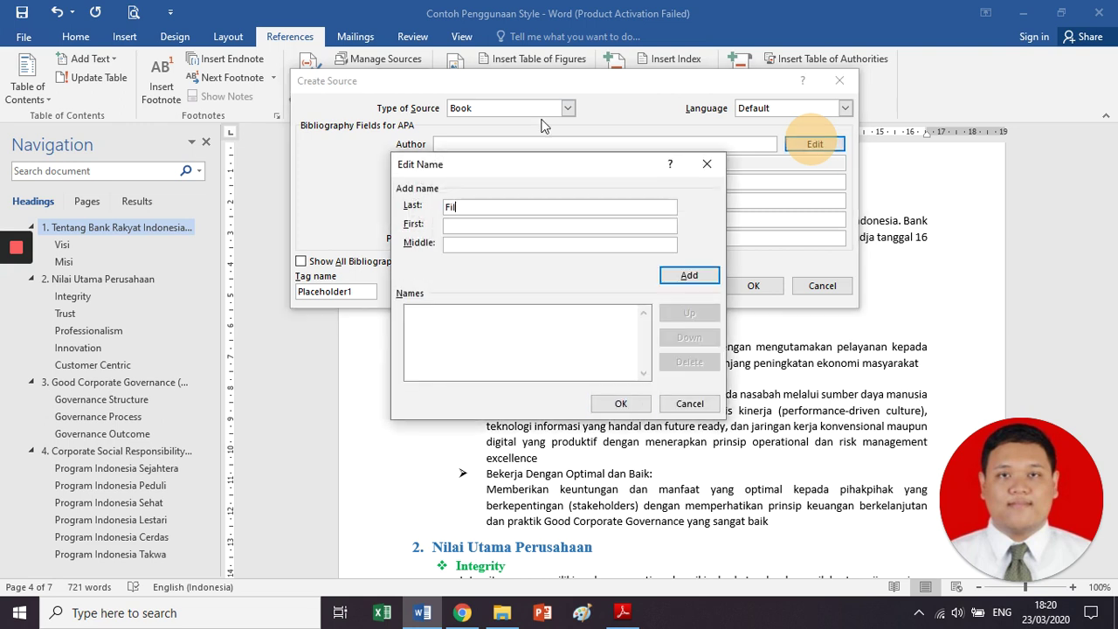
{"action": "type", "text": "bert"}
{"action": "key", "text": "Tab"}
{"action": "type", "text": "Ryan"}
{"action": "key", "text": "alt+Tab"}
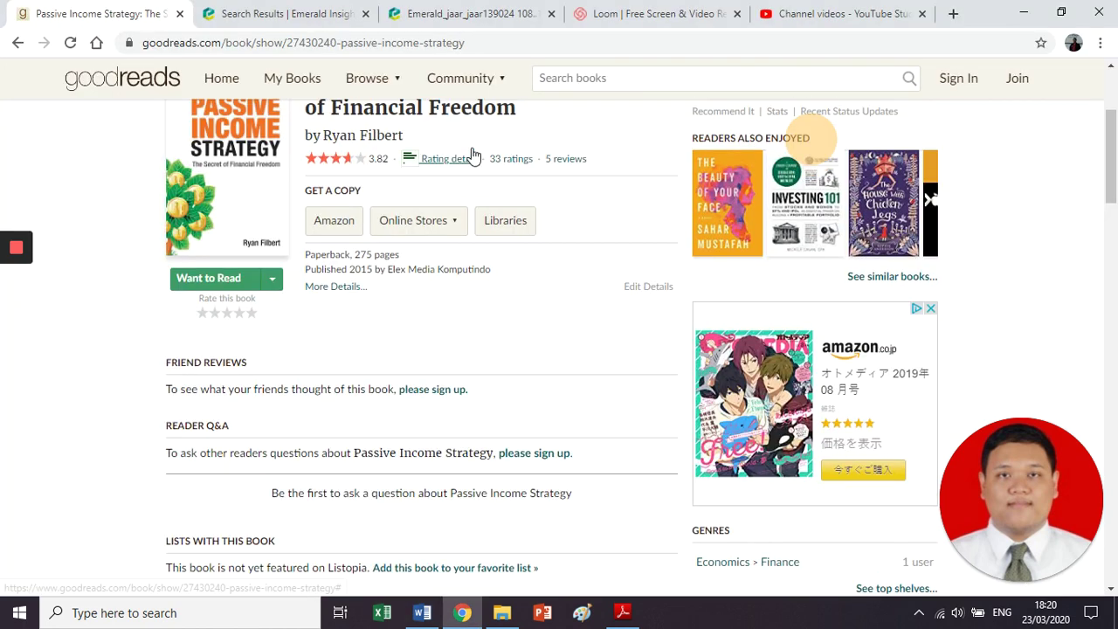
{"action": "scroll", "coordinate": [471, 156], "scroll_direction": "up", "scroll_amount": 1}
{"action": "key", "text": "alt+Tab"}
{"action": "left_click", "coordinate": [684, 273]}
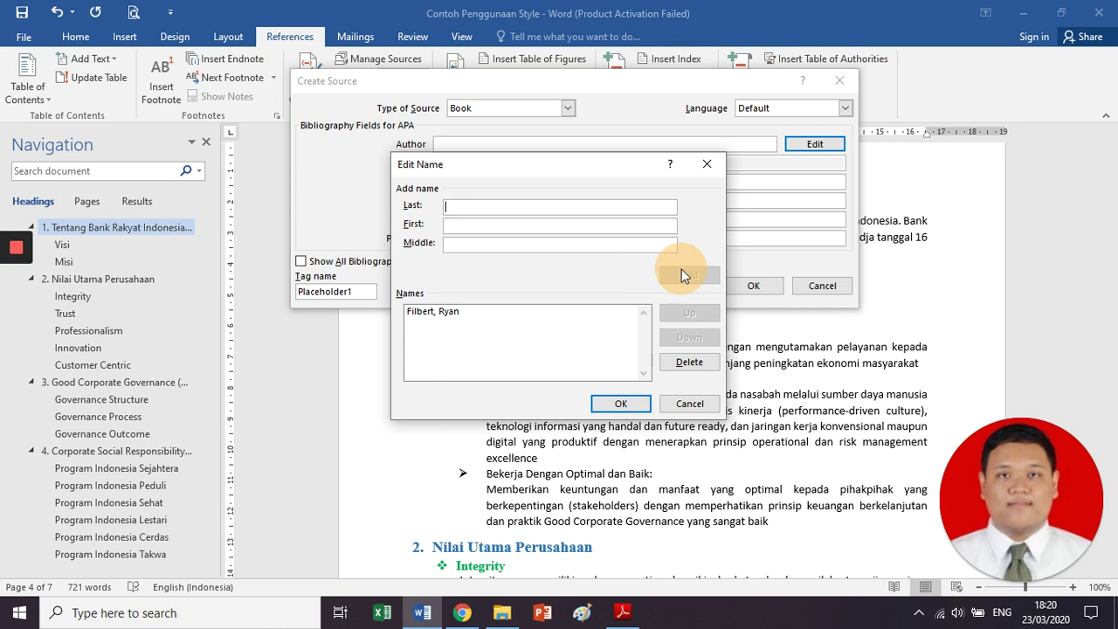
{"action": "left_click", "coordinate": [620, 403]}
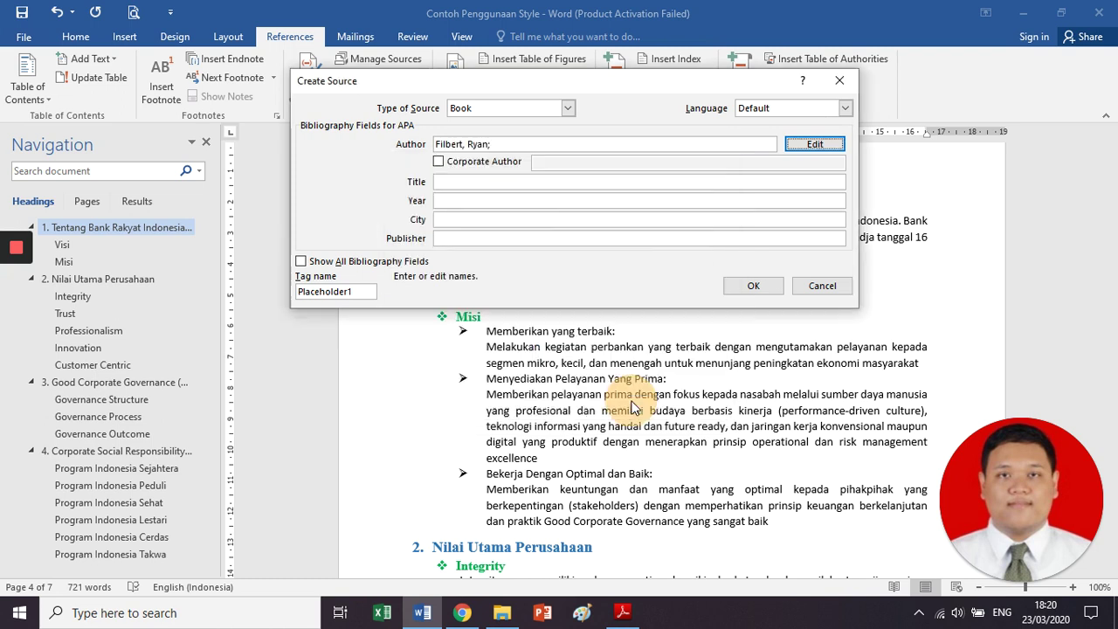
- Set the book source's Title to "Passive Income Strategy" and return to its Goodreads page in Chrome
{"action": "left_click", "coordinate": [592, 187]}
{"action": "type", "text": "Passive "}
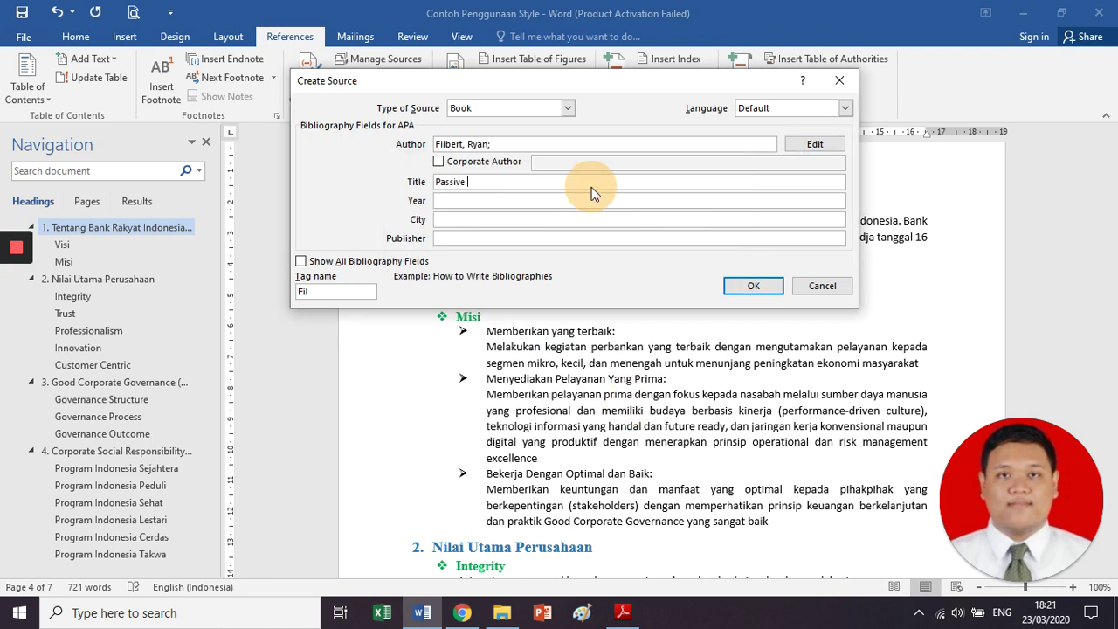
{"action": "type", "text": "Income Strategy"}
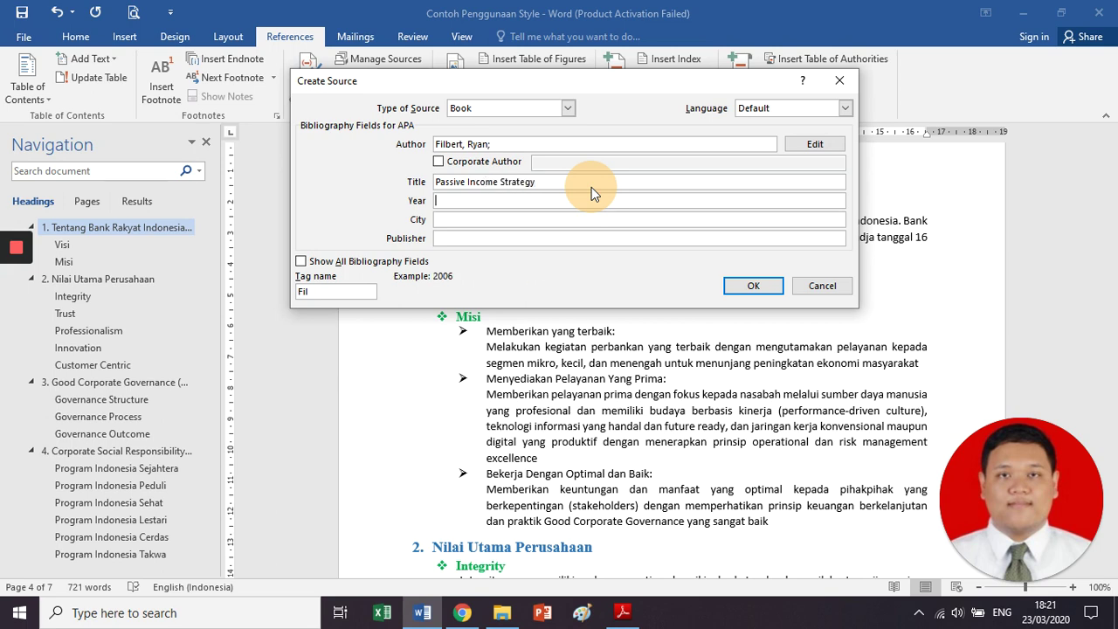
{"action": "key", "text": "alt+Tab"}
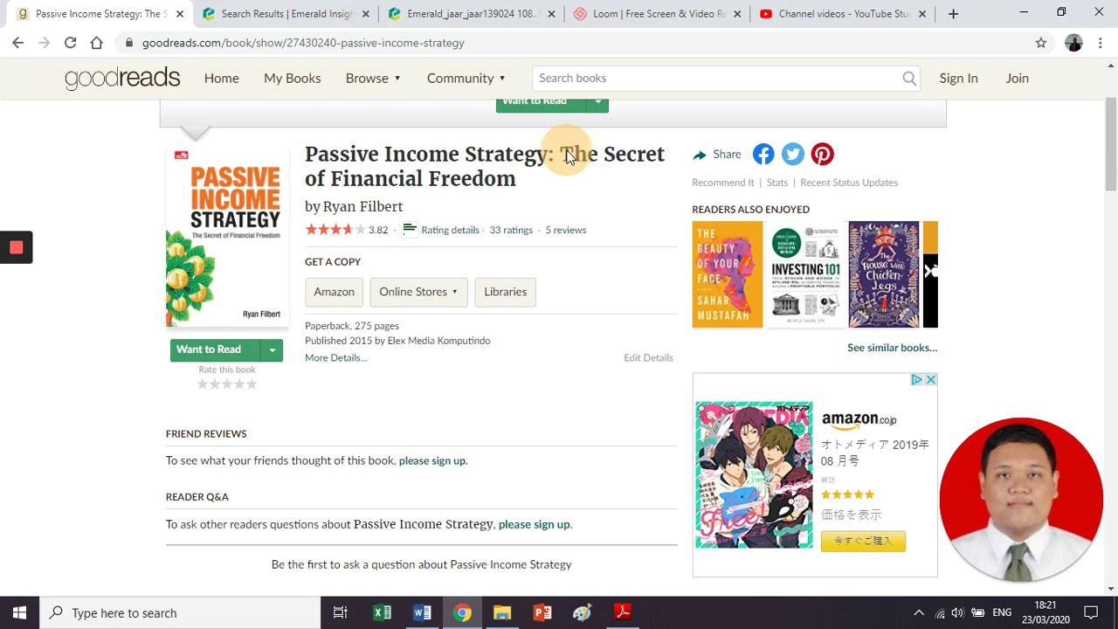
- Copy the subtitle ": The Secret of Financial Freedom" from Goodreads and append it to the book source's Title in Word
{"action": "triple_click", "coordinate": [512, 178]}
{"action": "left_click", "coordinate": [512, 178]}
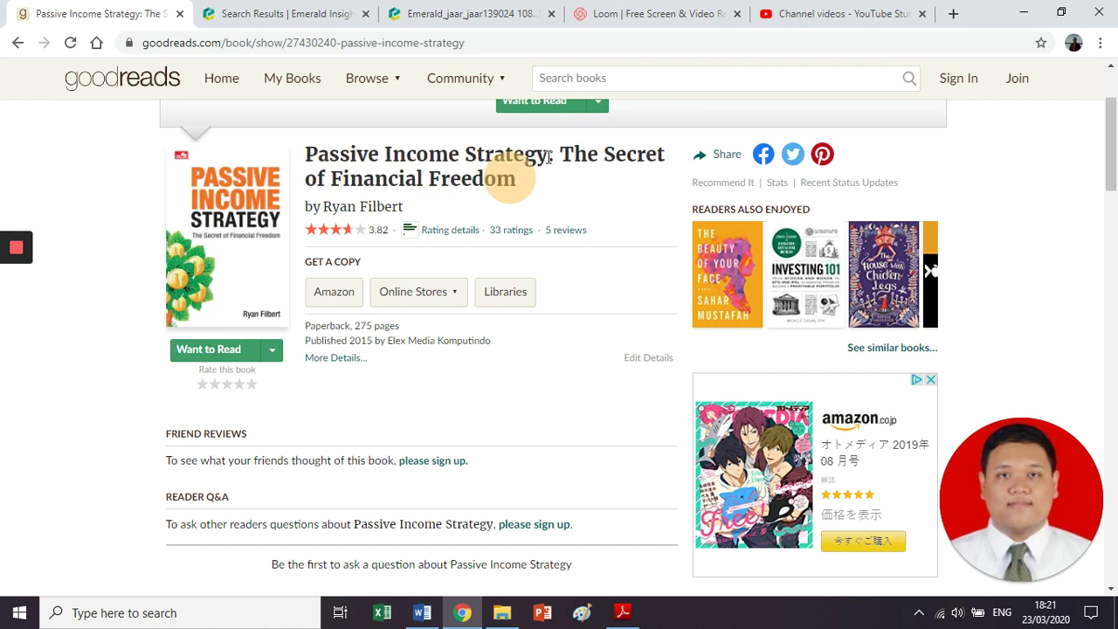
{"action": "left_click_drag", "start_coordinate": [549, 156], "coordinate": [531, 187]}
{"action": "key", "text": "ctrl+c"}
{"action": "key", "text": "alt+Tab"}
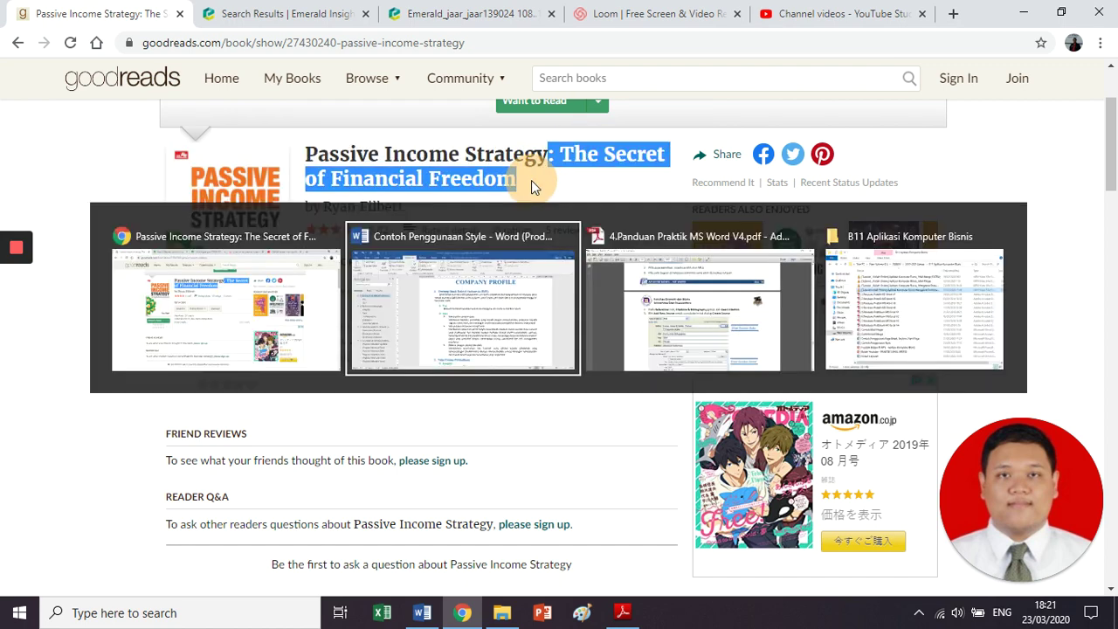
{"action": "key", "text": "ctrl+v"}
- Check the book's publication details on Goodreads in Chrome and set the source's Year to 2015 in Word
{"action": "left_click", "coordinate": [544, 200]}
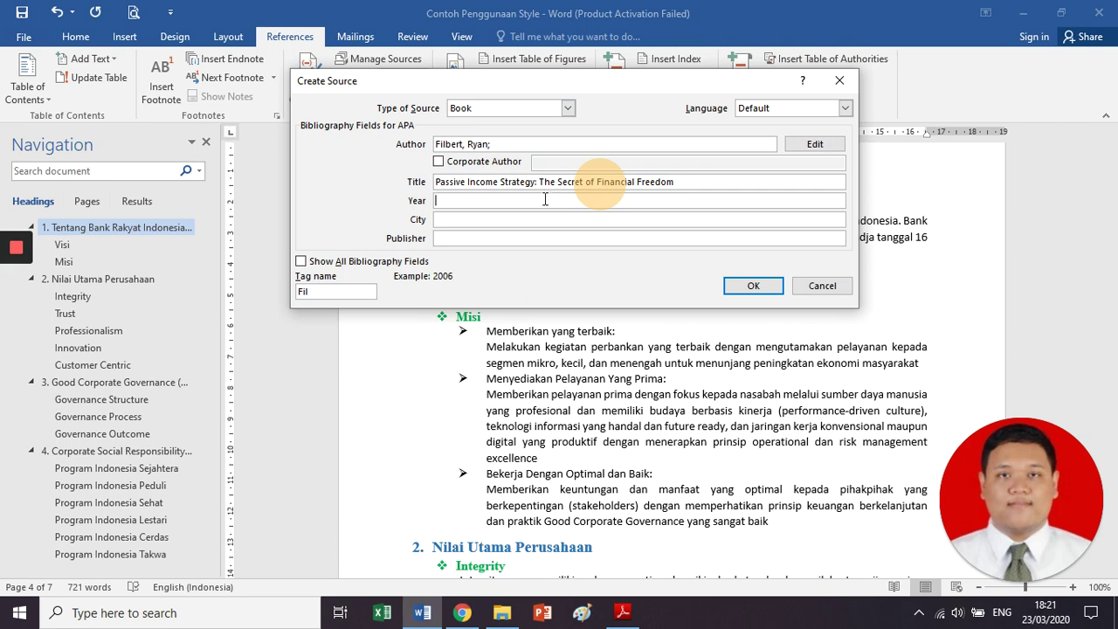
{"action": "key", "text": "alt+Tab"}
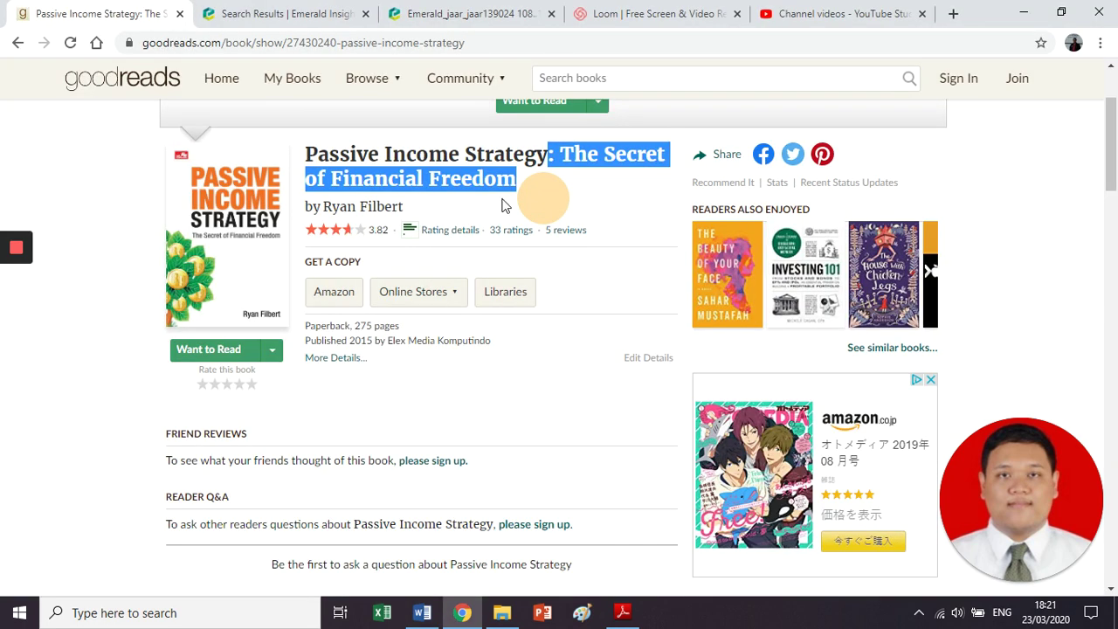
{"action": "left_click", "coordinate": [345, 360]}
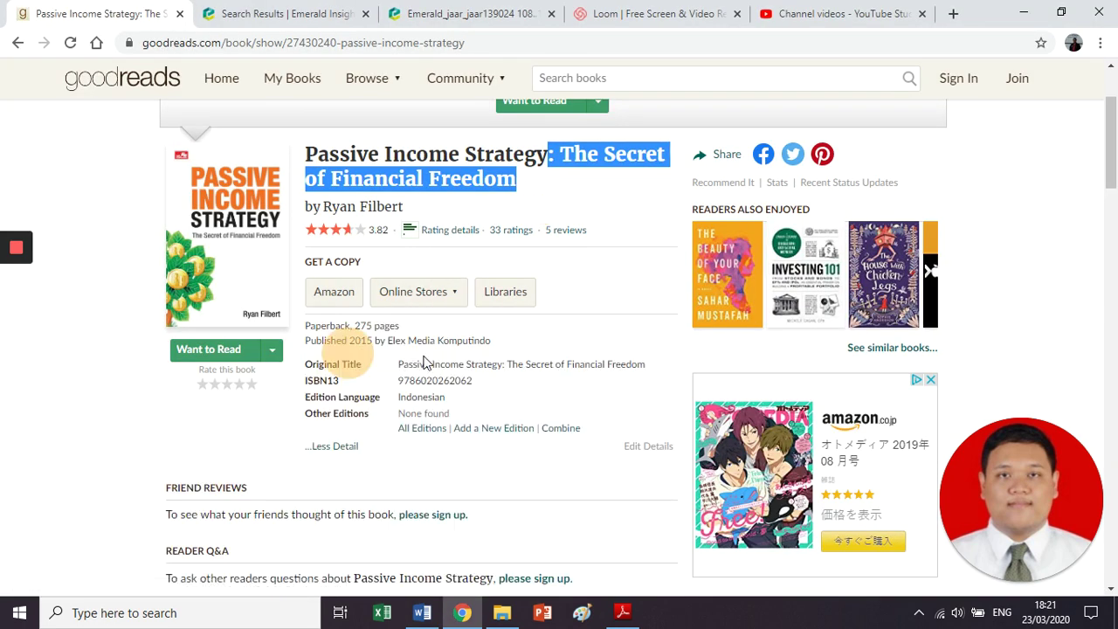
{"action": "left_click", "coordinate": [425, 363]}
{"action": "key", "text": "alt+Tab"}
{"action": "type", "text": "2015"}
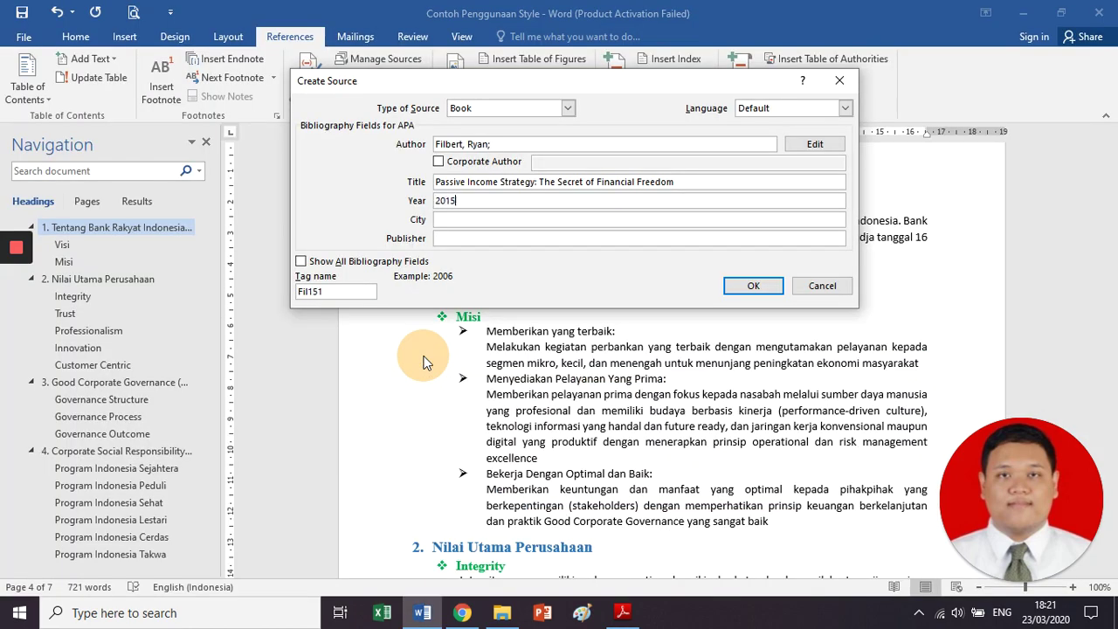
- Recheck Goodreads, set the source's City to "Jakarta" and Publisher to "Elex Media Computindo", and insert the finished book citation
{"action": "key", "text": "alt+Tab"}
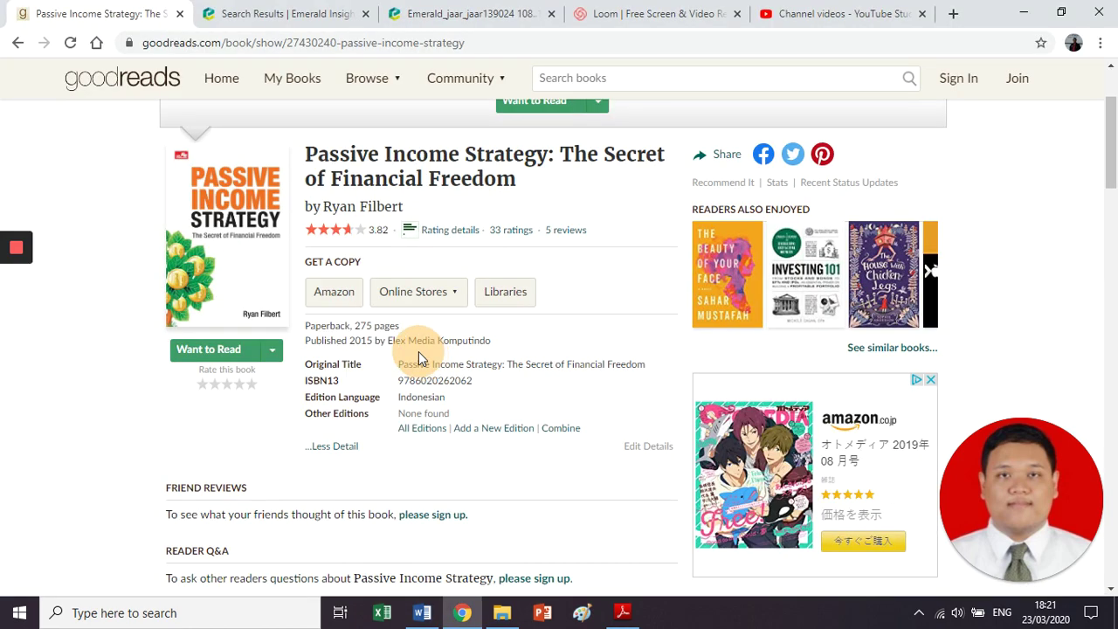
{"action": "key", "text": "alt+Tab"}
{"action": "key", "text": "Tab"}
{"action": "type", "text": "Jakarta"}
{"action": "key", "text": "Tab"}
{"action": "type", "text": "E"}
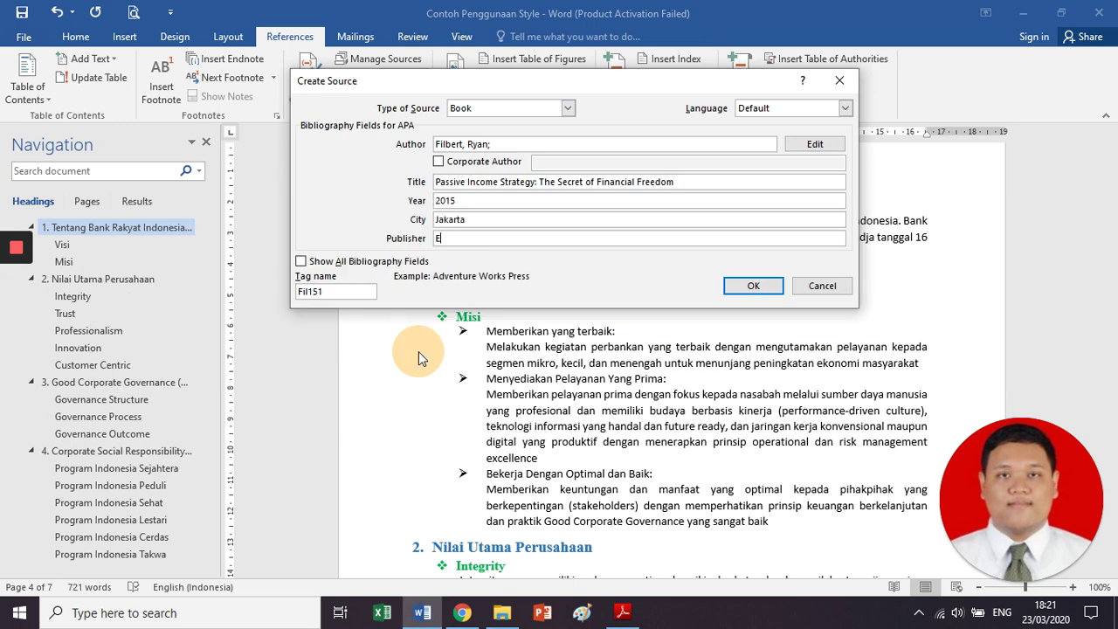
{"action": "type", "text": "lex Media Computindo"}
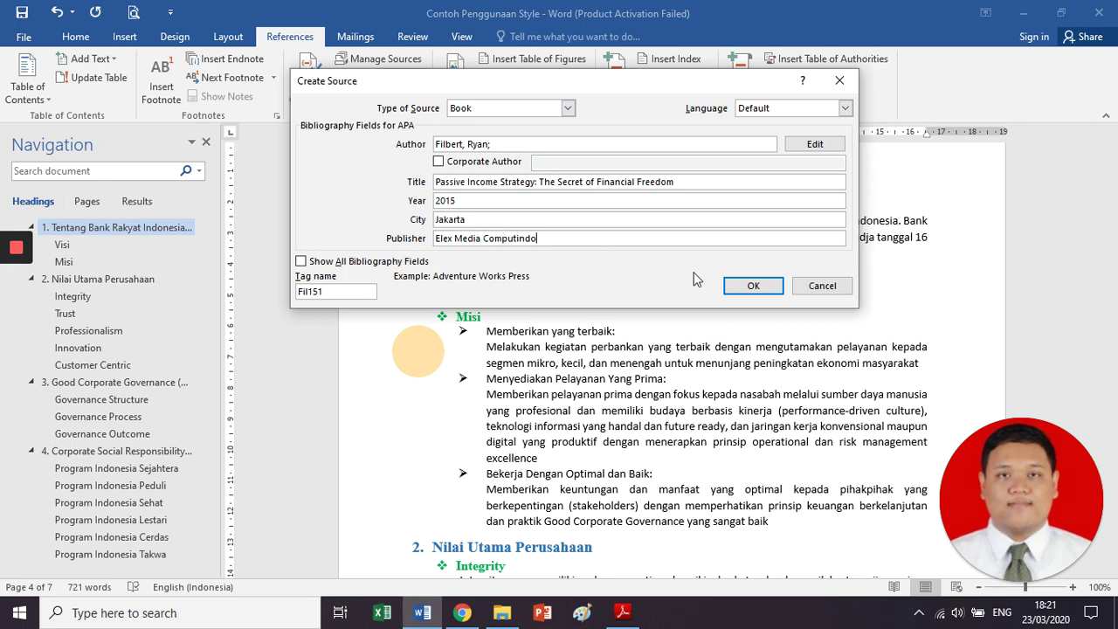
{"action": "left_click", "coordinate": [729, 286]}
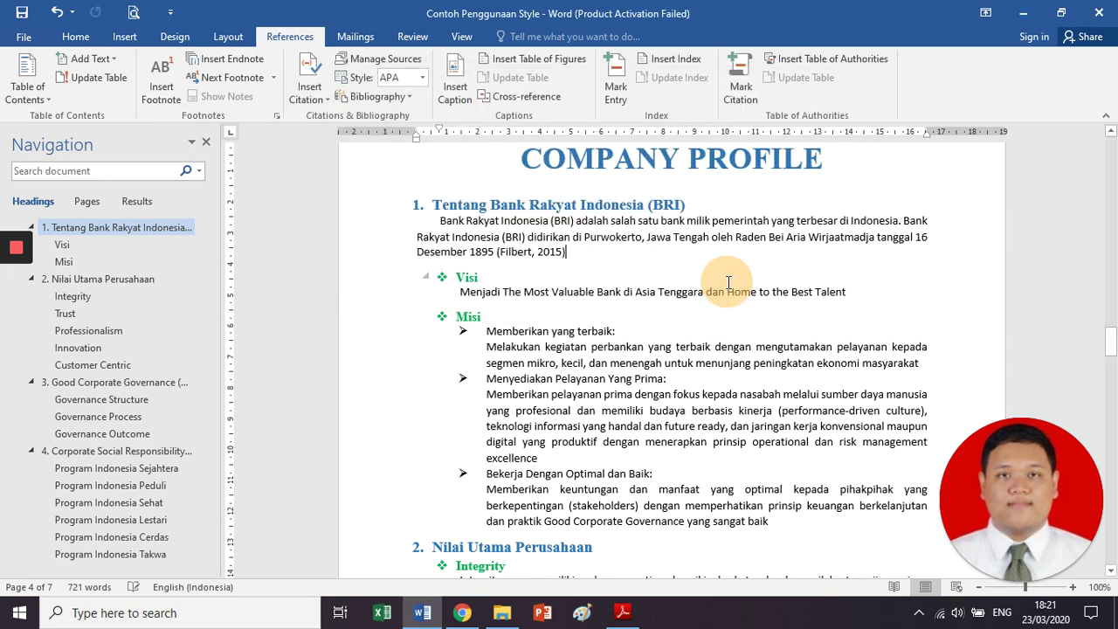
- Insert a citation of the existing Passive Income Strategy book source at the end of the BRI Institute paragraph
{"action": "left_click", "coordinate": [563, 330]}
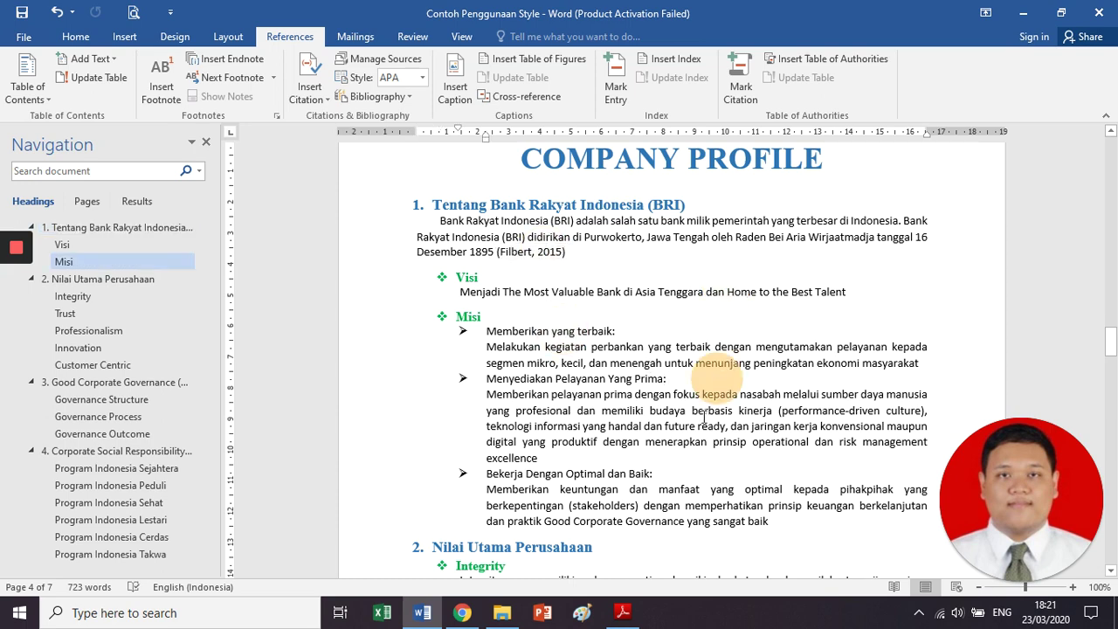
{"action": "left_click", "coordinate": [705, 411]}
{"action": "scroll", "coordinate": [704, 415], "scroll_direction": "down", "scroll_amount": 5}
{"action": "scroll", "coordinate": [704, 417], "scroll_direction": "down", "scroll_amount": 12}
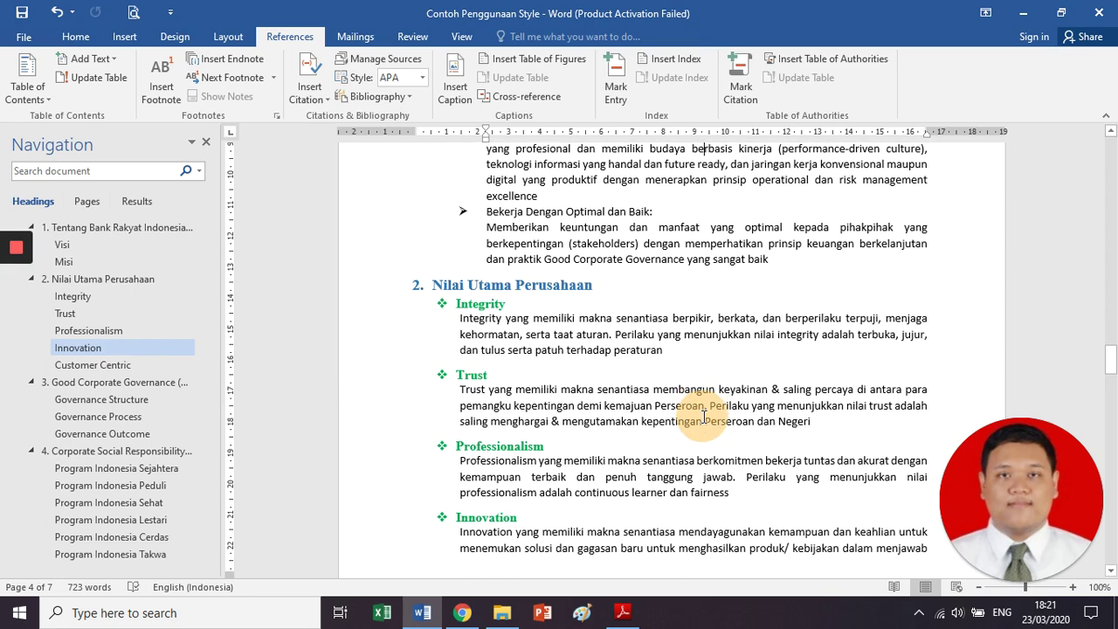
{"action": "scroll", "coordinate": [704, 417], "scroll_direction": "down", "scroll_amount": 10}
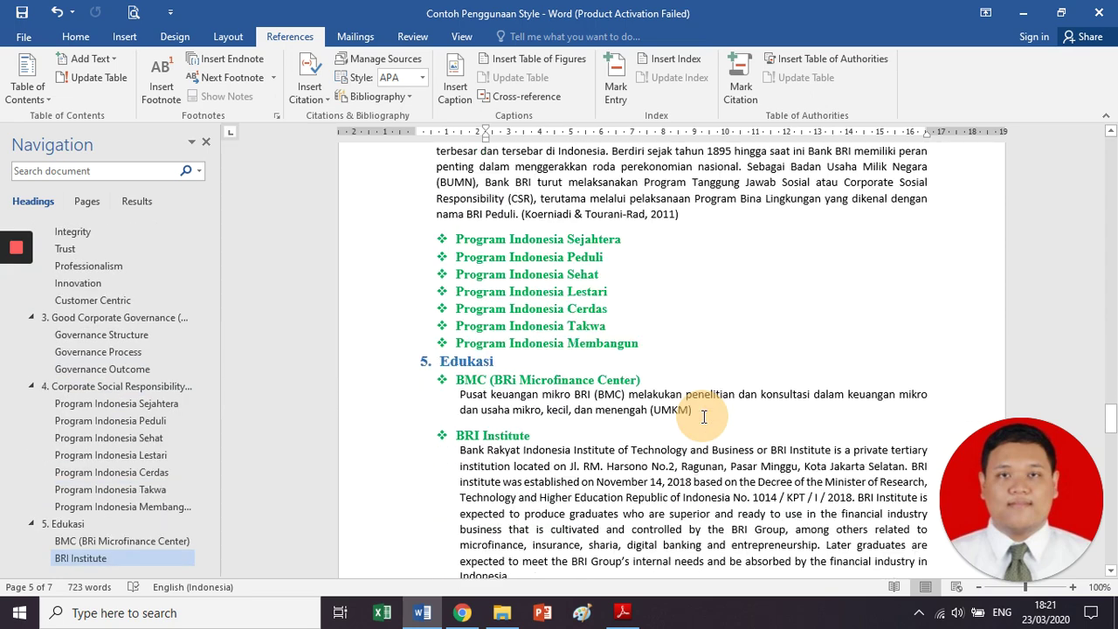
{"action": "scroll", "coordinate": [704, 417], "scroll_direction": "up", "scroll_amount": 3}
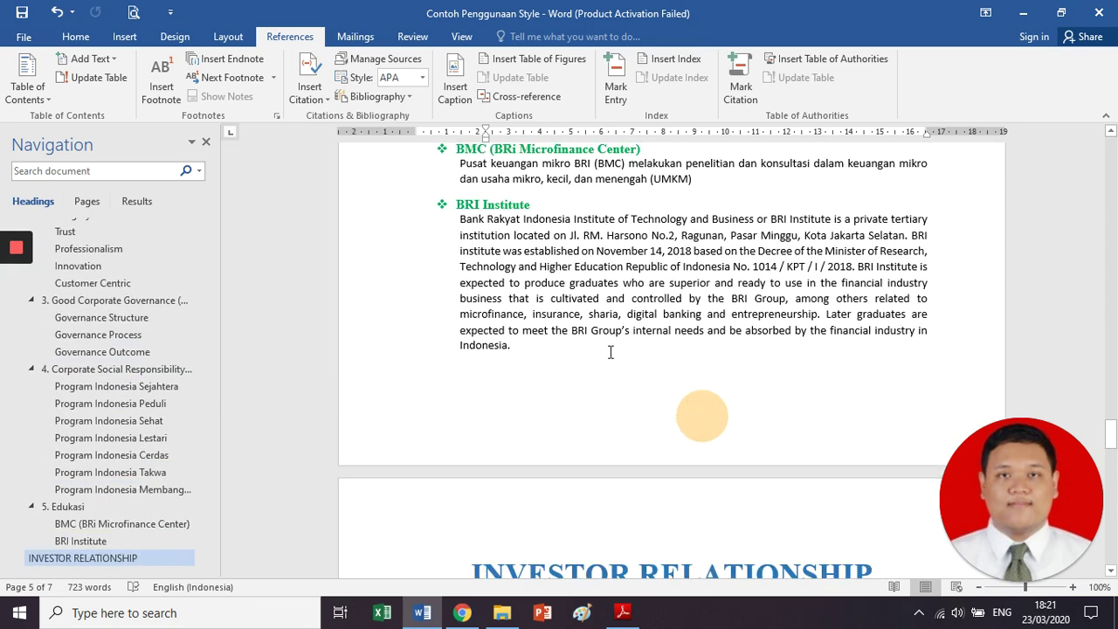
{"action": "left_click", "coordinate": [609, 350]}
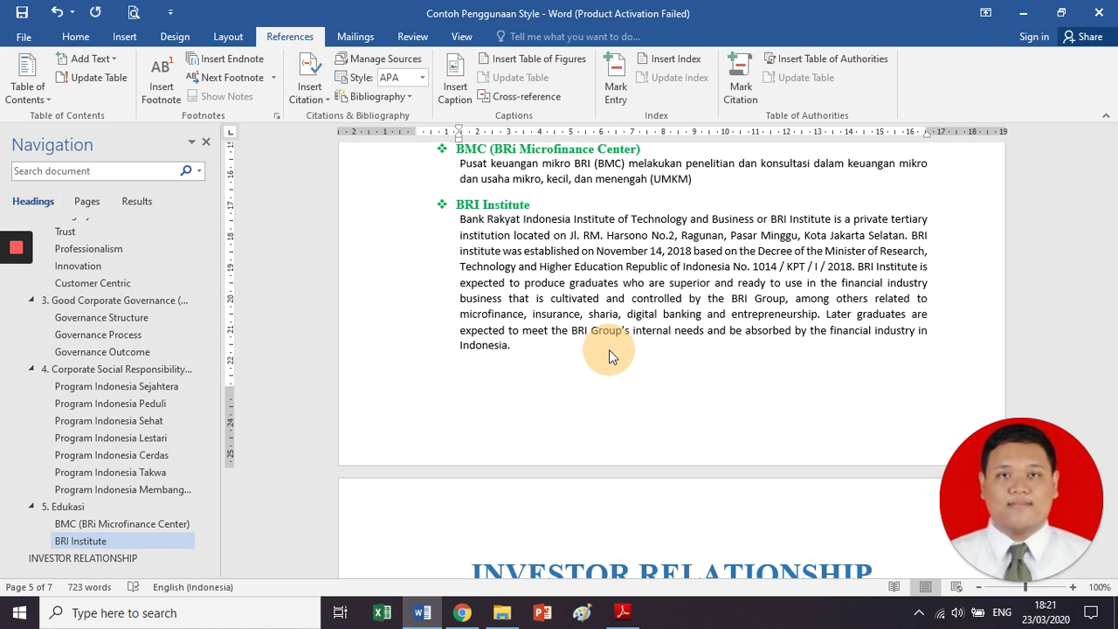
{"action": "left_click", "coordinate": [309, 98]}
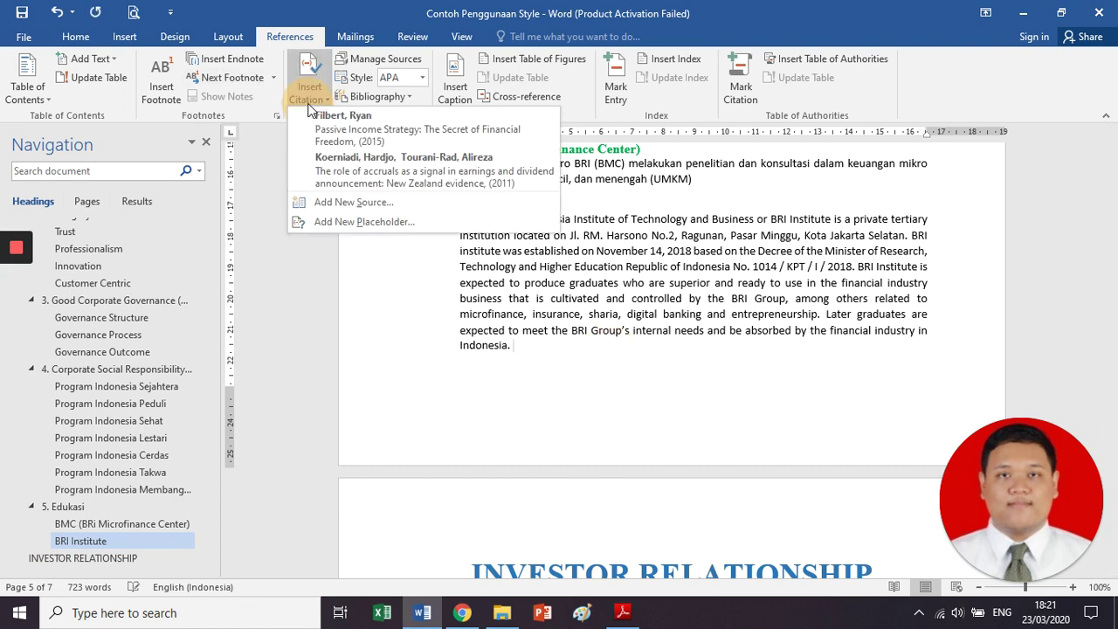
{"action": "left_click", "coordinate": [364, 129]}
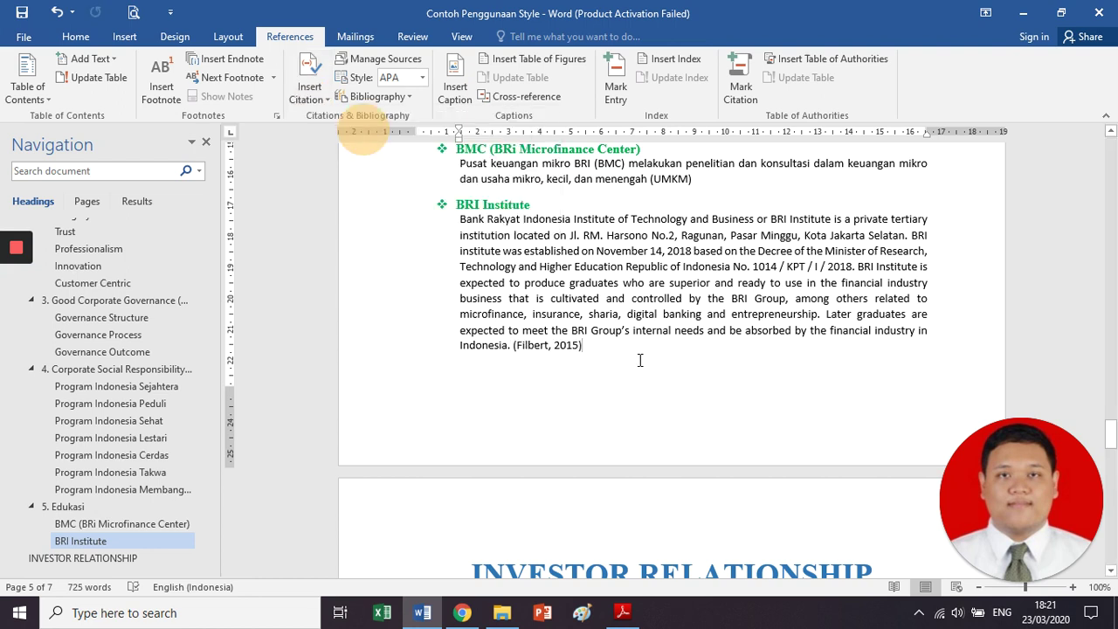
{"action": "left_click", "coordinate": [557, 345]}
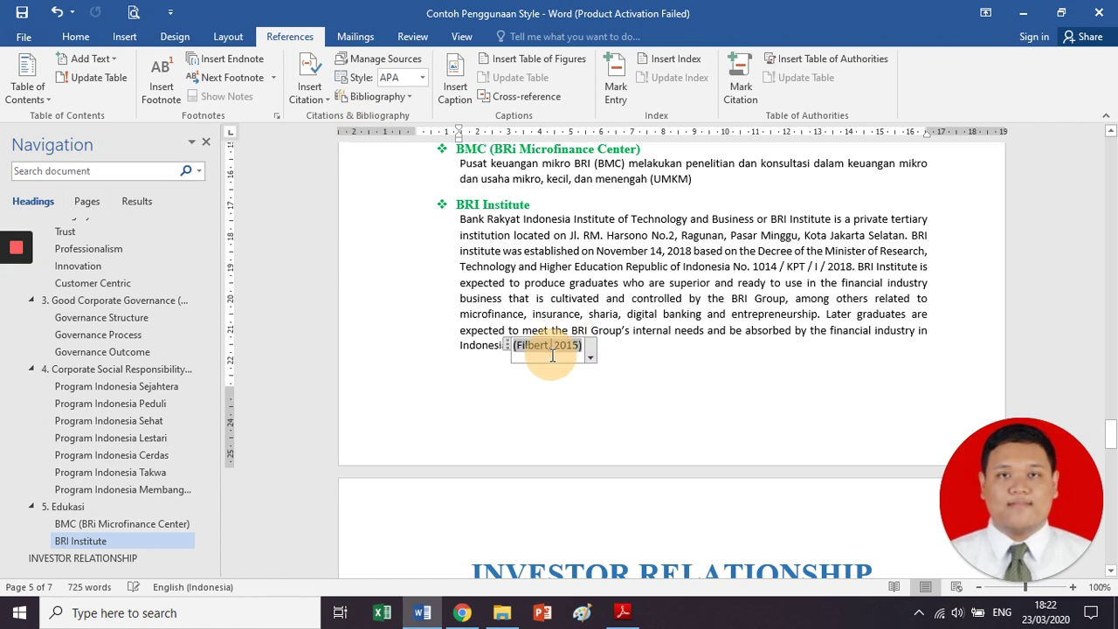
{"action": "left_click", "coordinate": [642, 315]}
- Go to the empty line under the DAFTAR PUSTAKA heading and look over the built-in bibliography layouts without inserting one
{"action": "scroll", "coordinate": [642, 315], "scroll_direction": "down", "scroll_amount": 10}
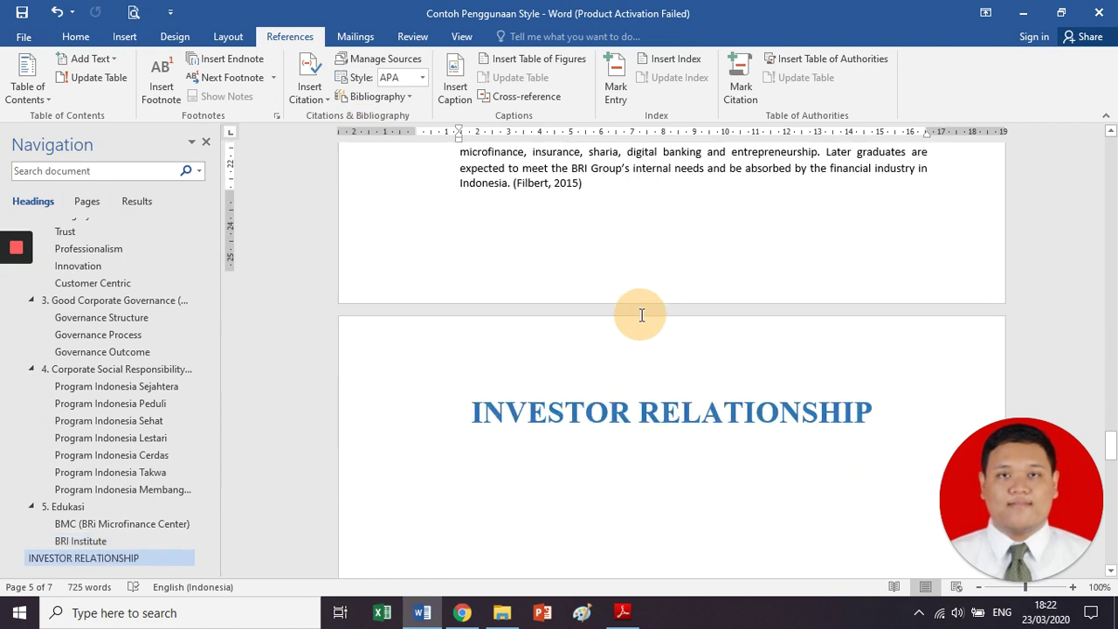
{"action": "scroll", "coordinate": [642, 315], "scroll_direction": "down", "scroll_amount": 10}
{"action": "left_click", "coordinate": [642, 314]}
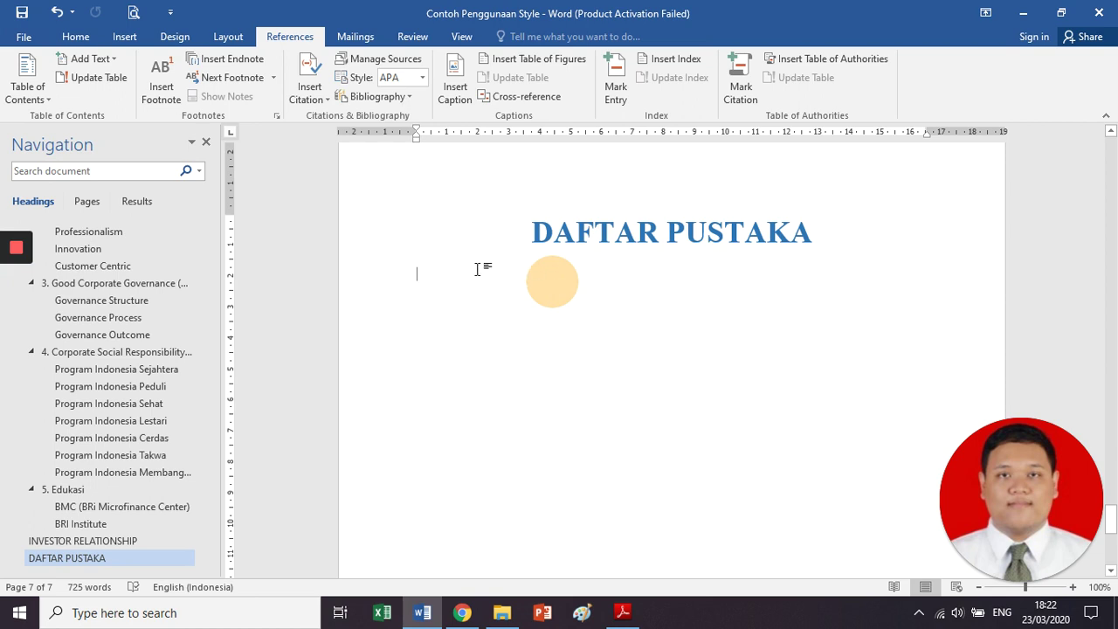
{"action": "left_click", "coordinate": [409, 97]}
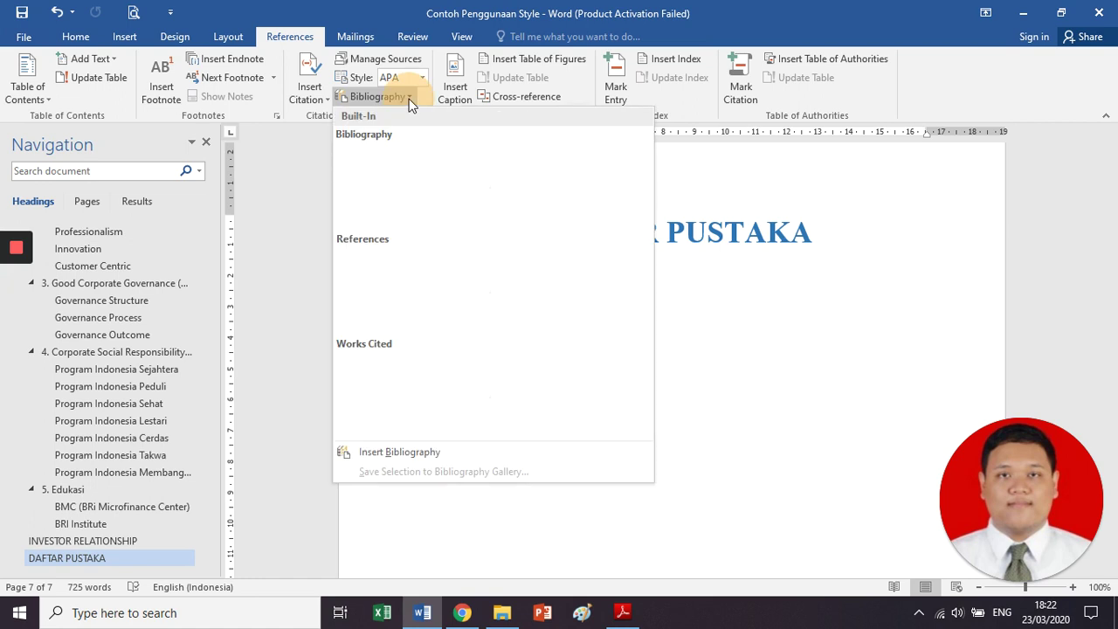
{"action": "left_click", "coordinate": [408, 98]}
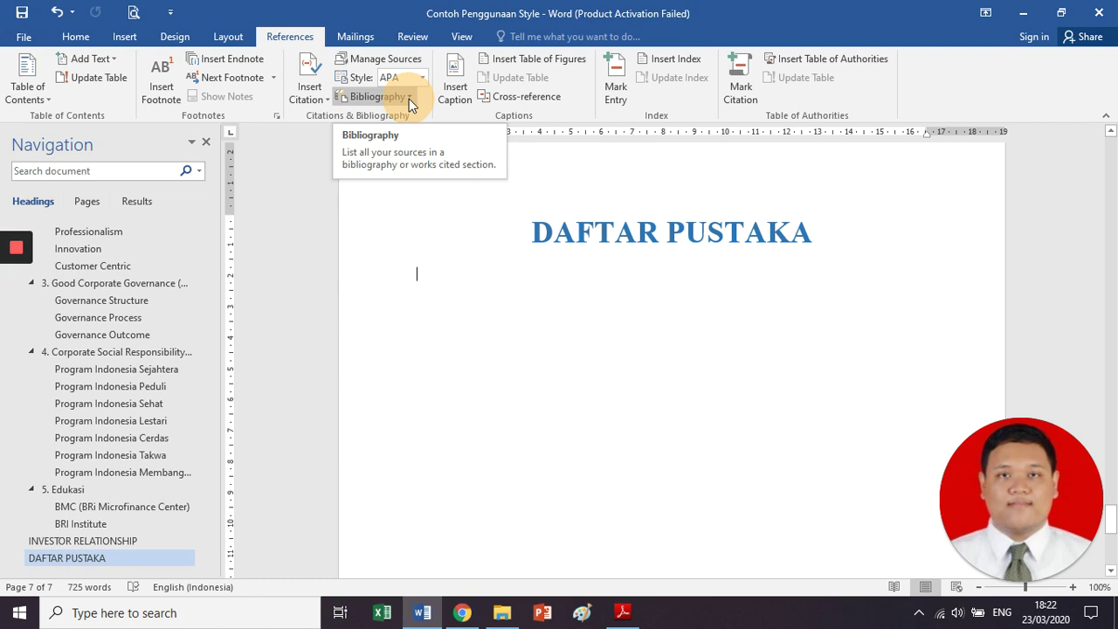
{"action": "left_click", "coordinate": [409, 98]}
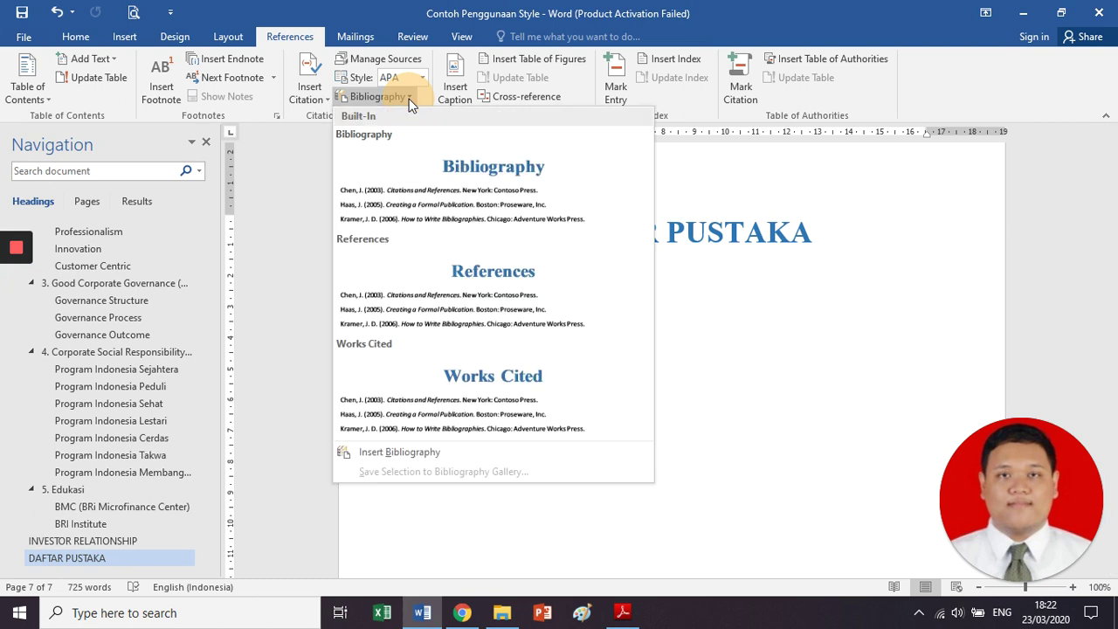
{"action": "left_click", "coordinate": [409, 98]}
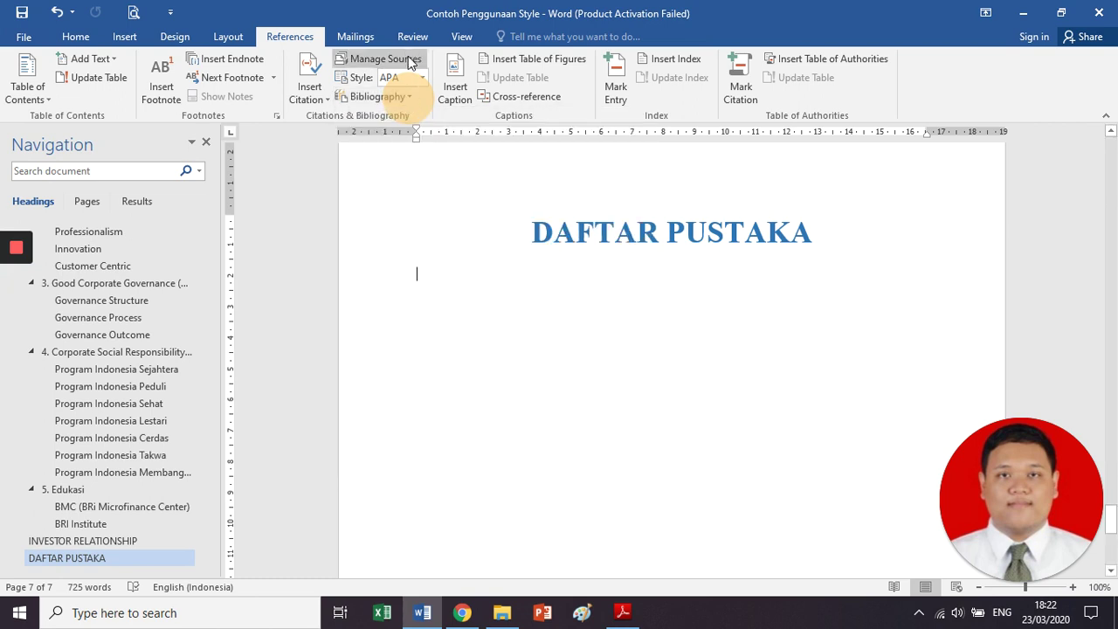
- Open the Source Manager and look through the Master List entries and their APA previews
{"action": "left_click", "coordinate": [409, 61]}
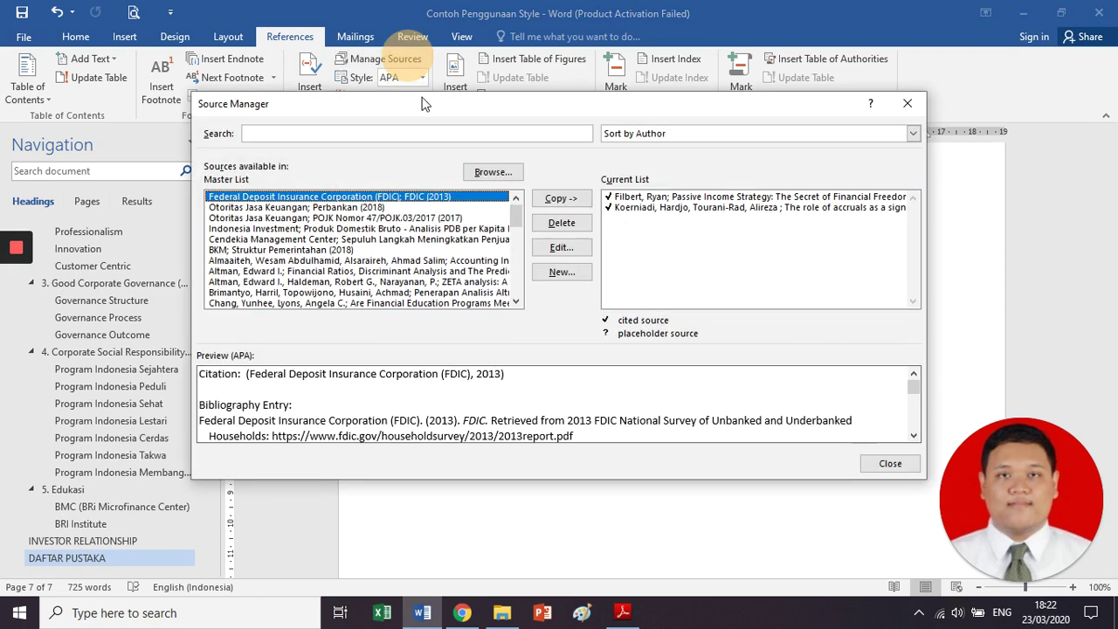
{"action": "left_click", "coordinate": [385, 229]}
{"action": "scroll", "coordinate": [391, 248], "scroll_direction": "down", "scroll_amount": 5}
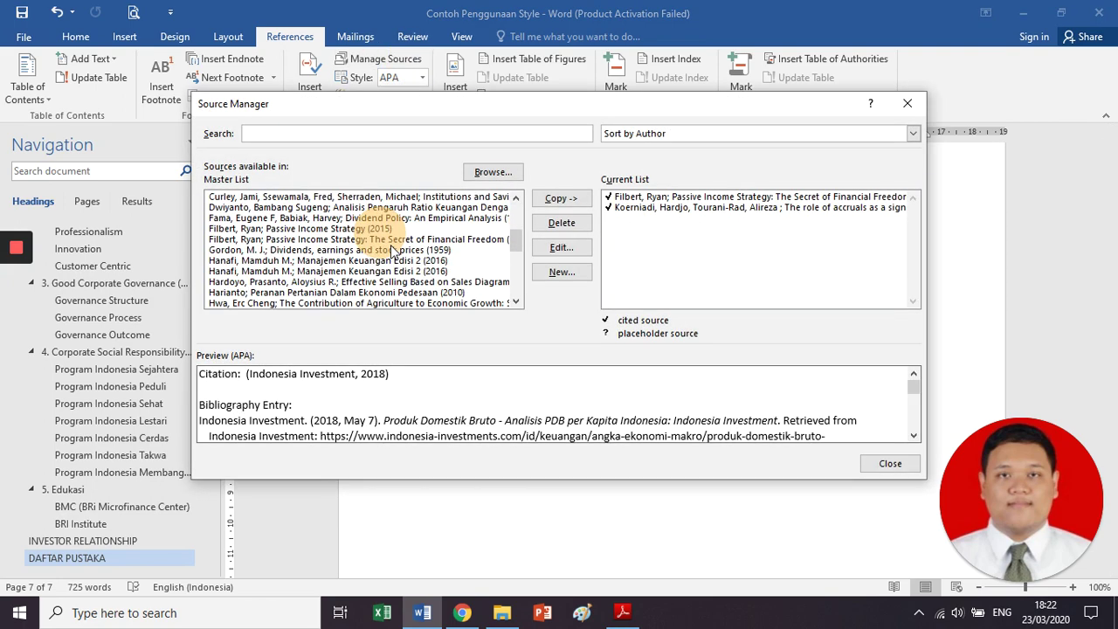
{"action": "scroll", "coordinate": [390, 250], "scroll_direction": "down", "scroll_amount": 5}
{"action": "scroll", "coordinate": [390, 251], "scroll_direction": "up", "scroll_amount": 12}
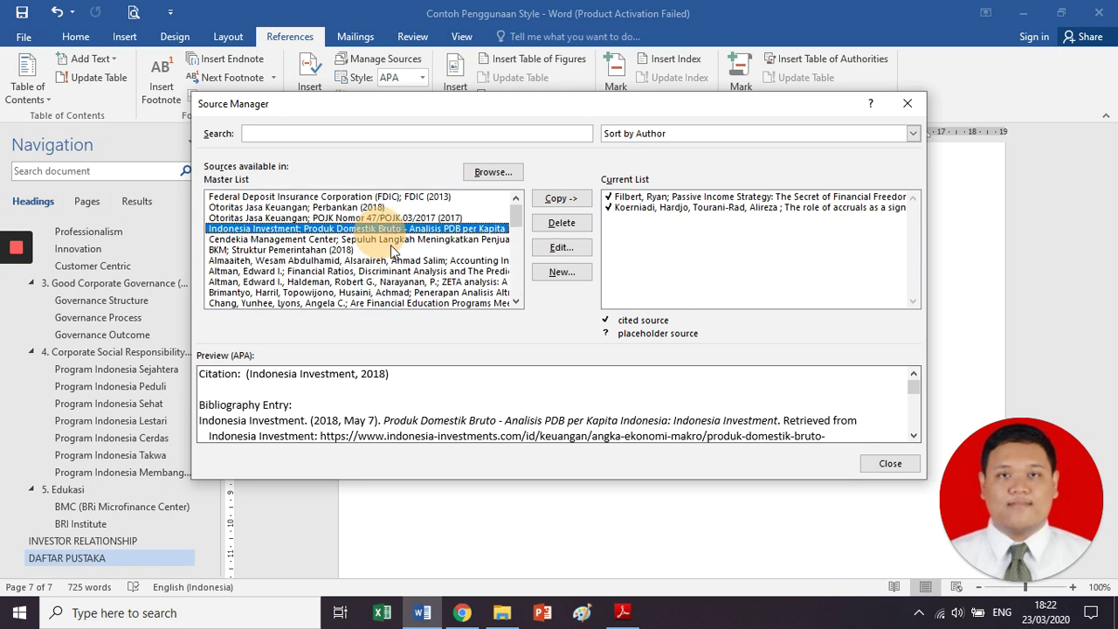
{"action": "left_click", "coordinate": [397, 196]}
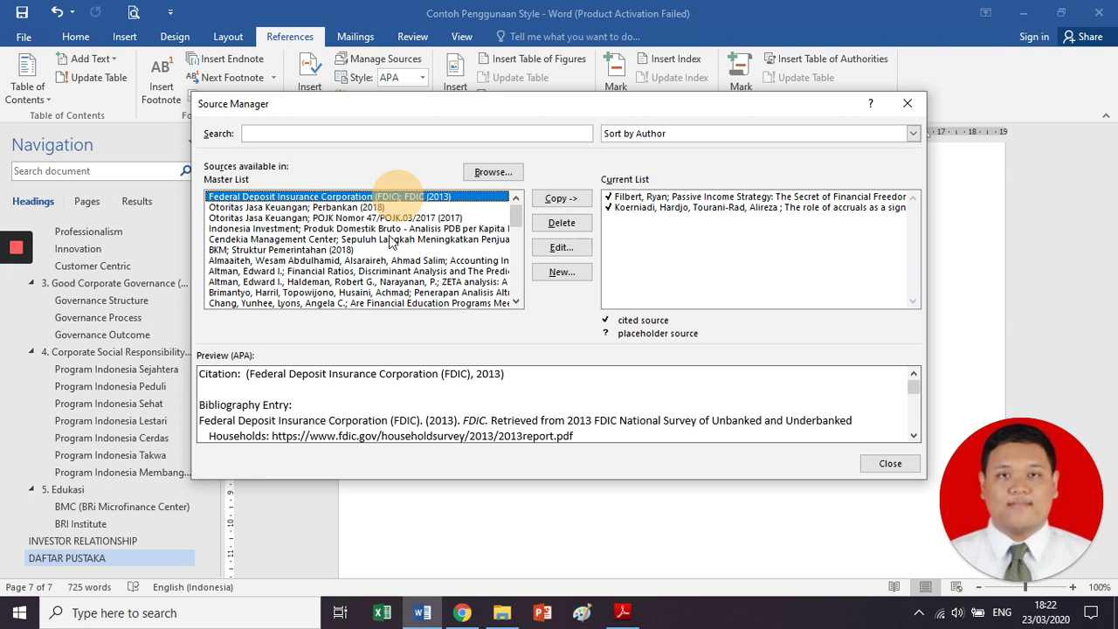
{"action": "left_click", "coordinate": [389, 238]}
{"action": "left_click", "coordinate": [389, 261]}
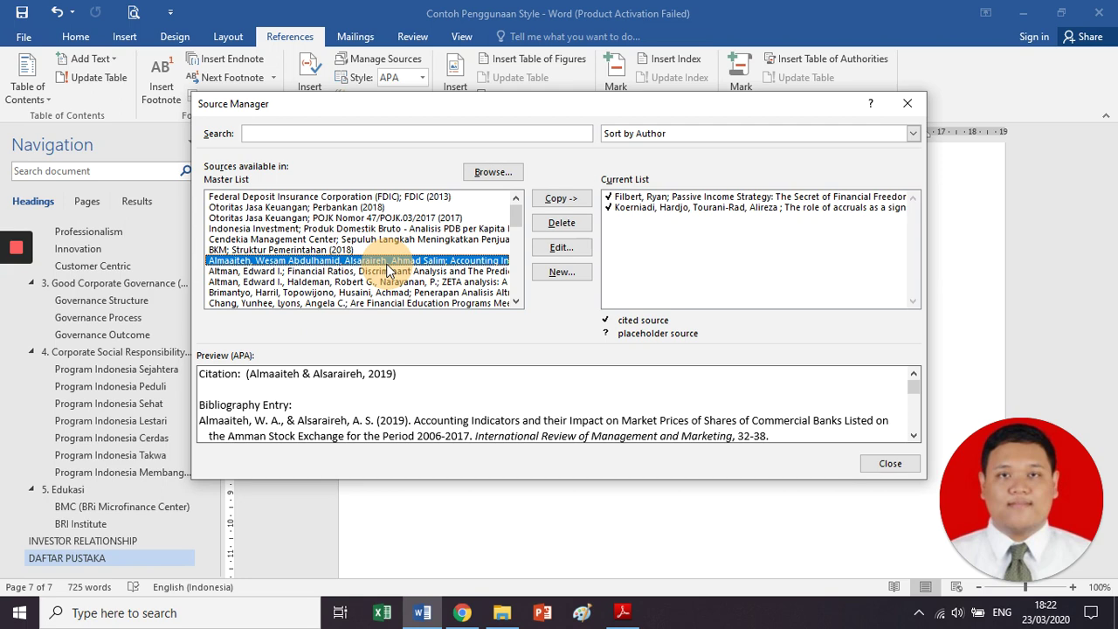
{"action": "scroll", "coordinate": [387, 264], "scroll_direction": "down", "scroll_amount": 5}
{"action": "scroll", "coordinate": [387, 265], "scroll_direction": "up", "scroll_amount": 5}
{"action": "left_click", "coordinate": [638, 197]}
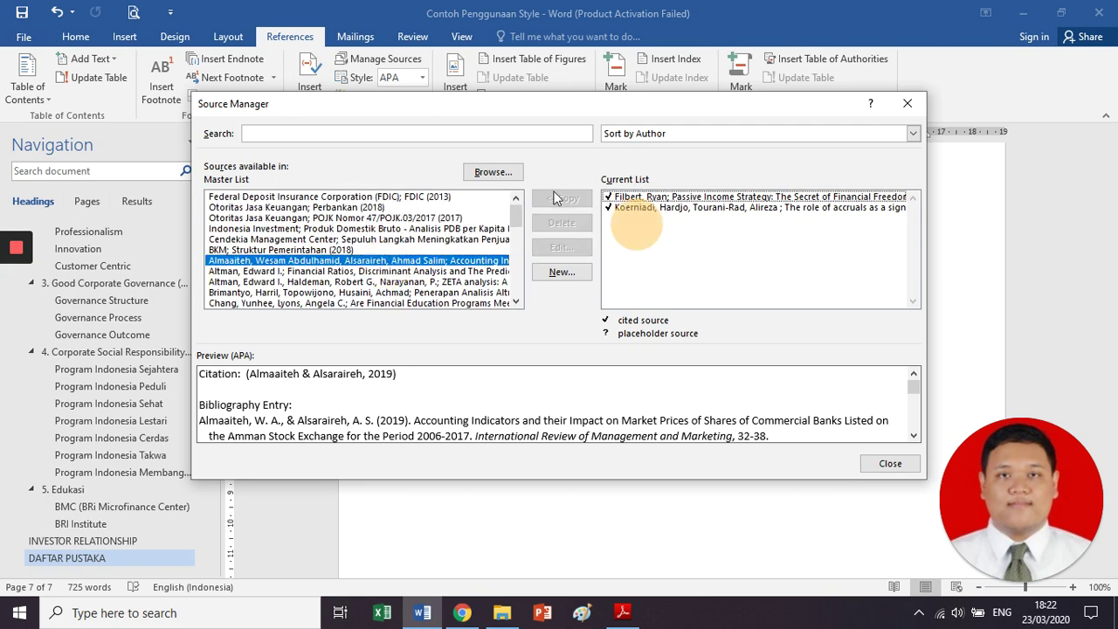
- Copy the Otoritas Jasa Keuangan source "POJK Nomor 47/POJK.03/2017" into the Current List and preview it and the Passive Income Strategy entry
{"action": "left_click", "coordinate": [487, 218]}
{"action": "left_click", "coordinate": [465, 208]}
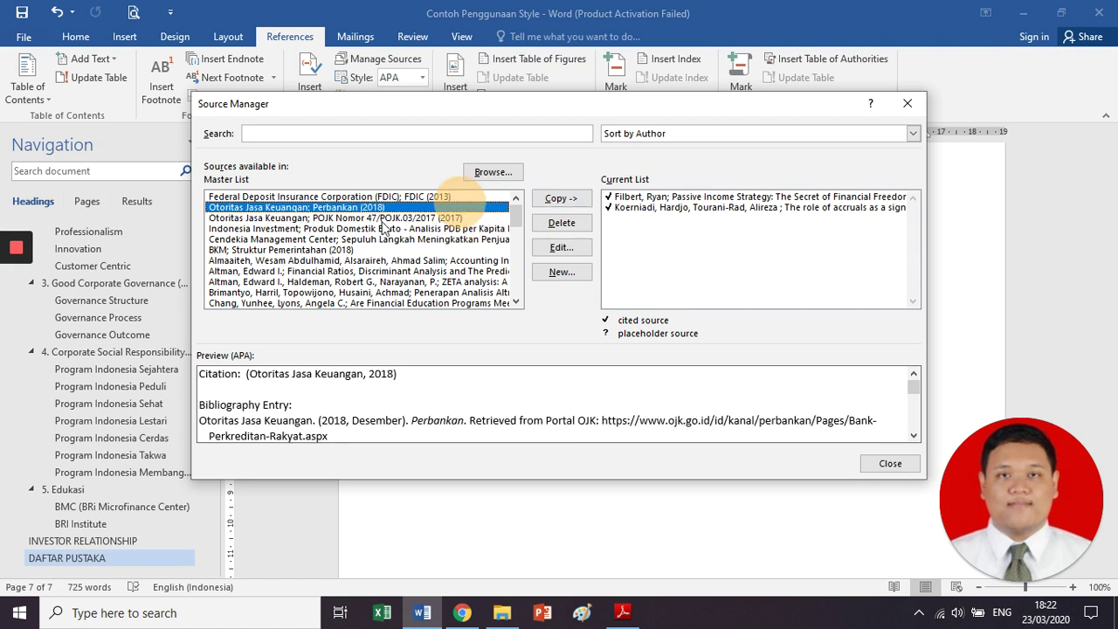
{"action": "left_click", "coordinate": [384, 220]}
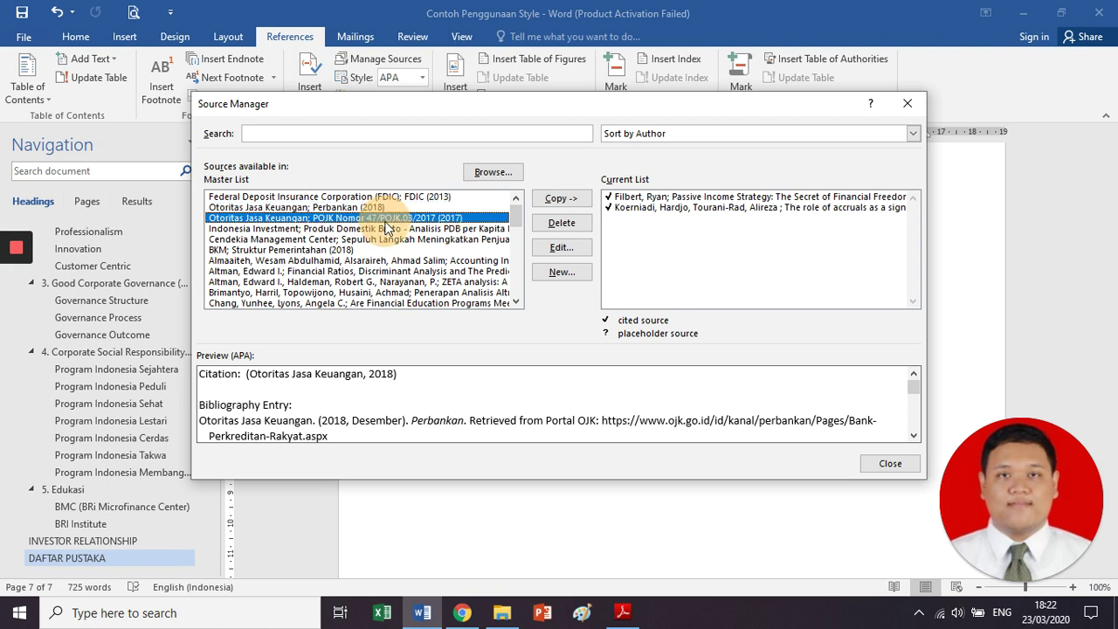
{"action": "left_click", "coordinate": [546, 200]}
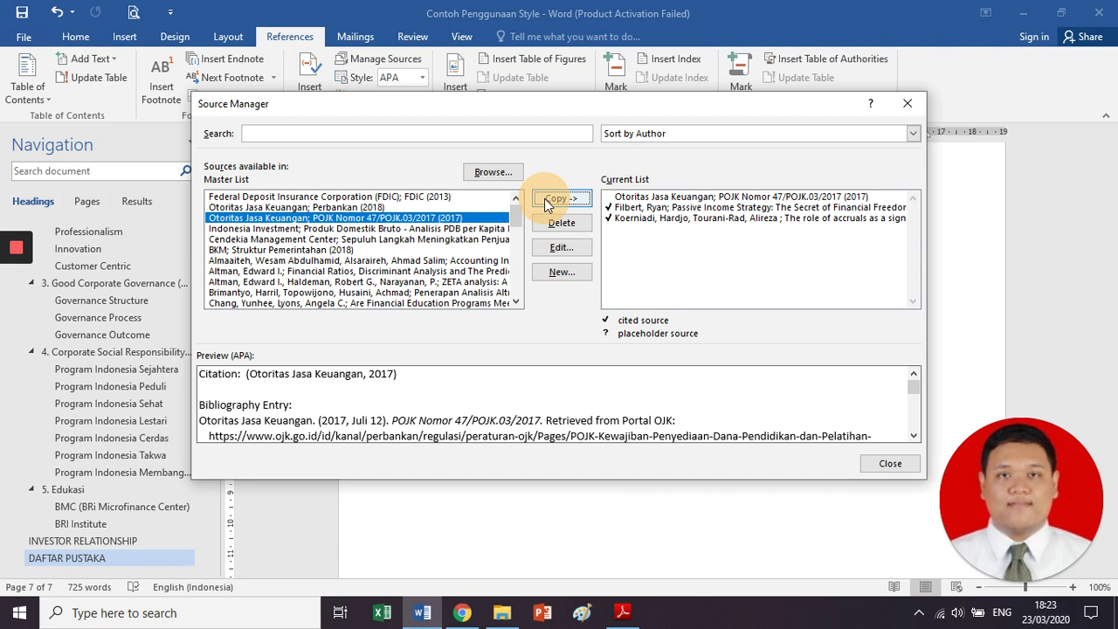
{"action": "left_click", "coordinate": [643, 199]}
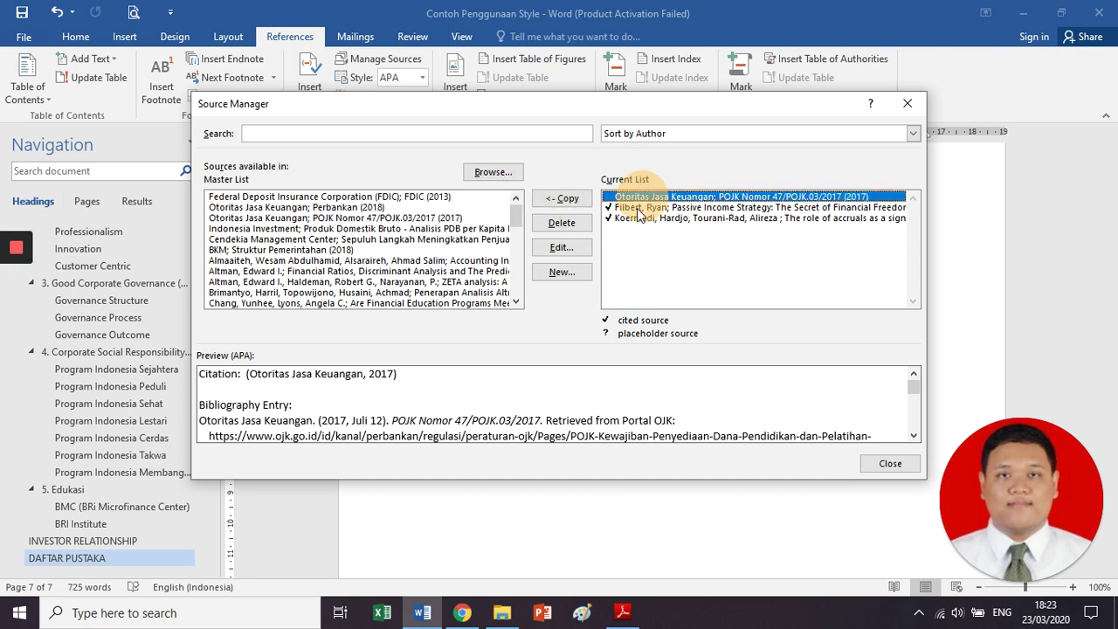
{"action": "left_click", "coordinate": [636, 208]}
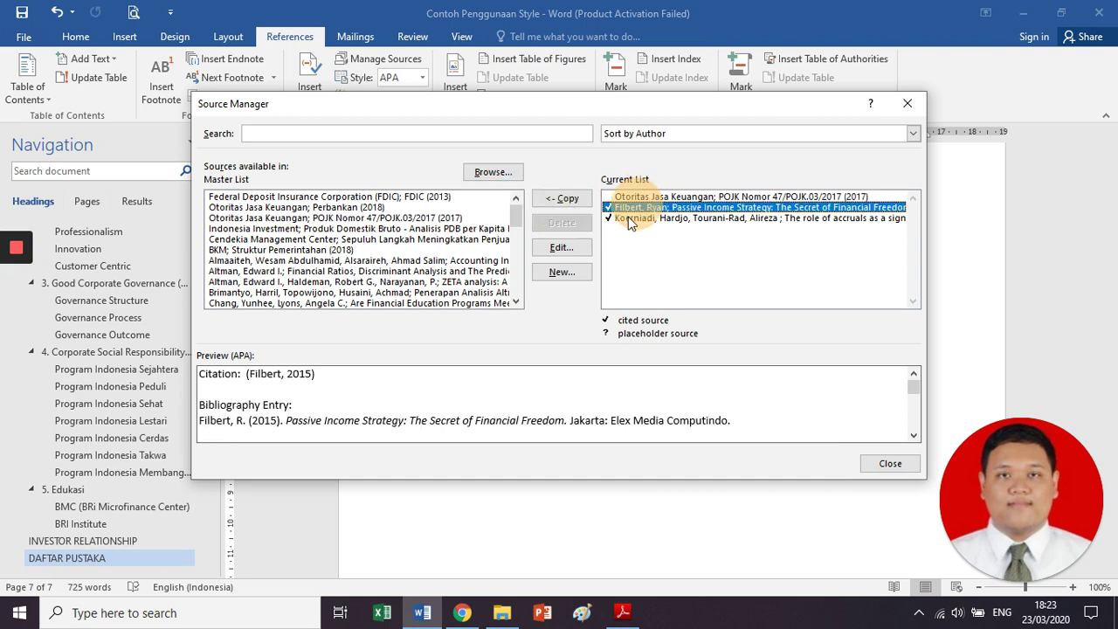
- Remove the uncited Otoritas Jasa Keuangan source "POJK Nomor 47/POJK.03/2017" from the Current List and close the Source Manager
{"action": "left_click", "coordinate": [631, 221]}
{"action": "left_click", "coordinate": [637, 210]}
{"action": "left_click", "coordinate": [638, 197]}
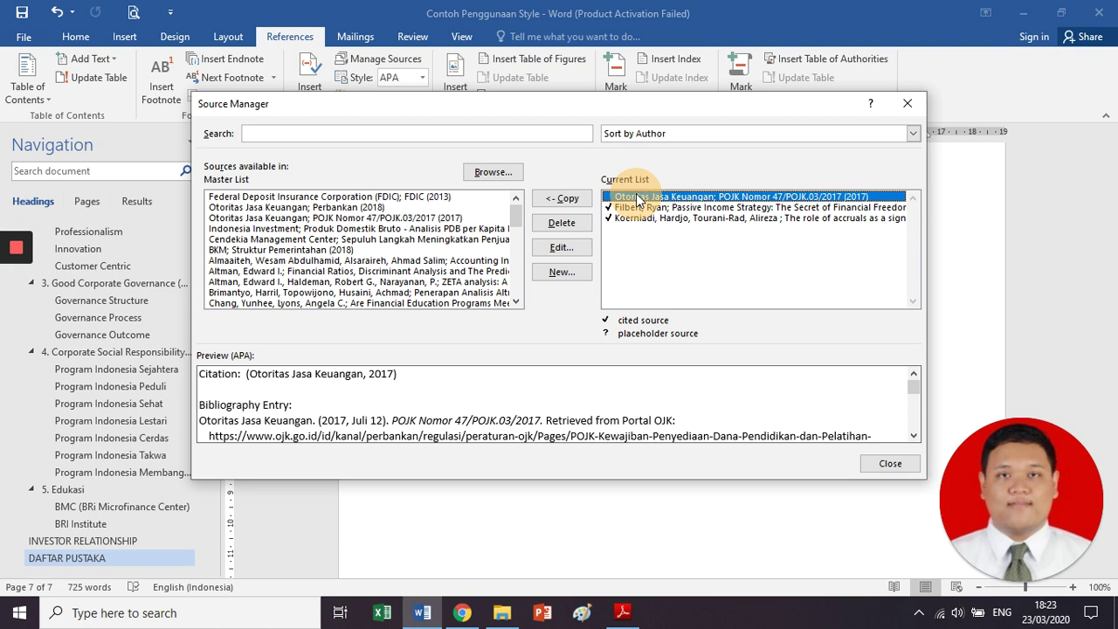
{"action": "left_click", "coordinate": [584, 224]}
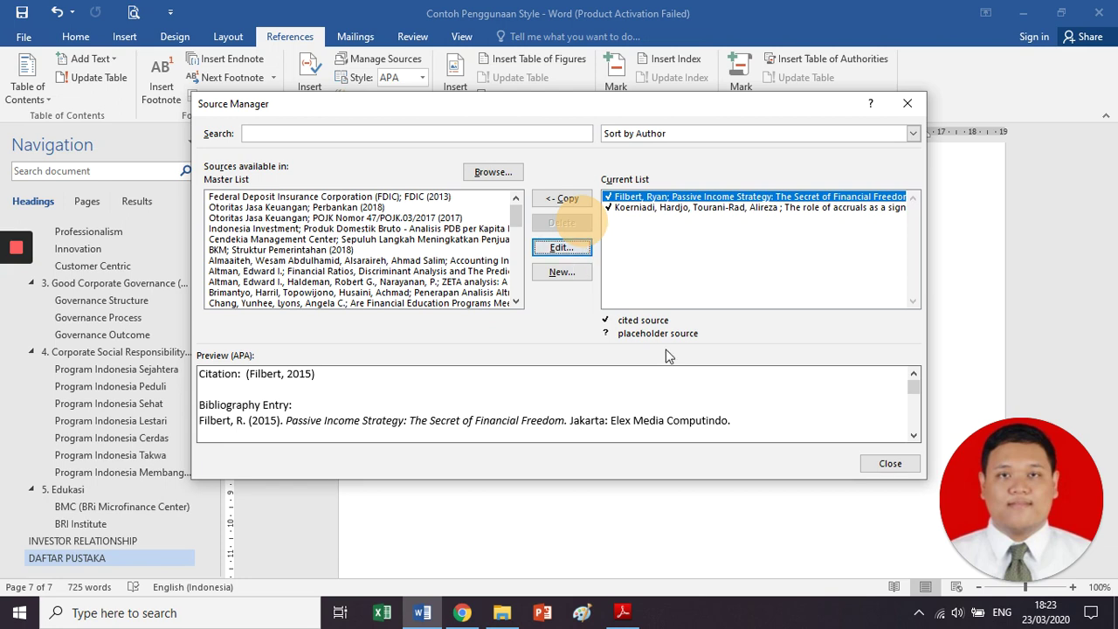
{"action": "left_click", "coordinate": [883, 464]}
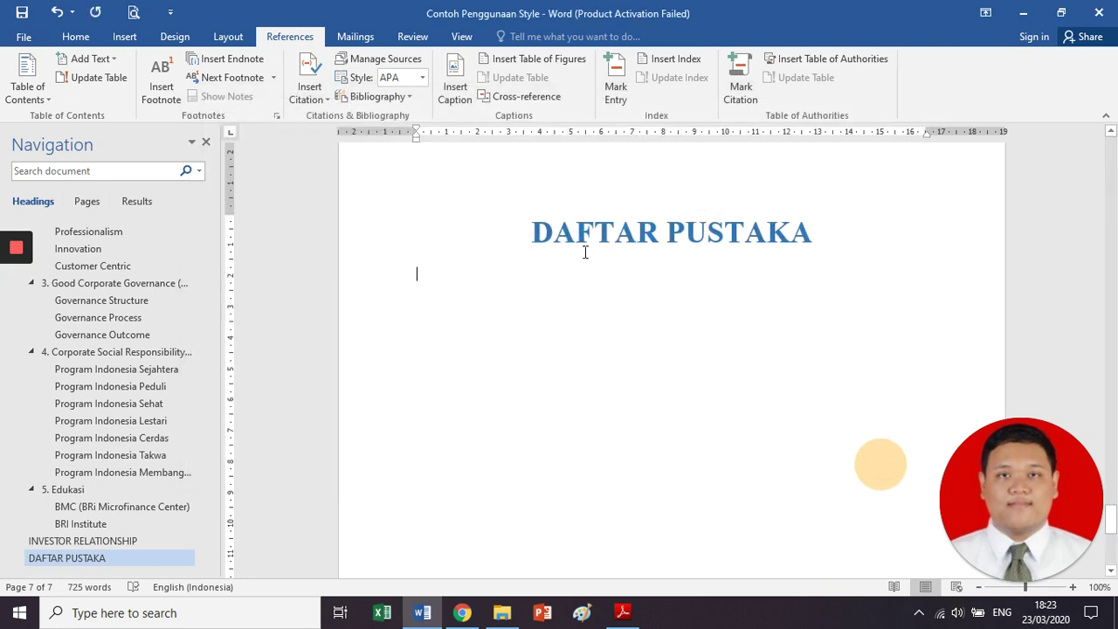
- Insert the built-in References bibliography under the DAFTAR PUSTAKA heading and check its book and journal article entries
{"action": "left_click", "coordinate": [411, 100]}
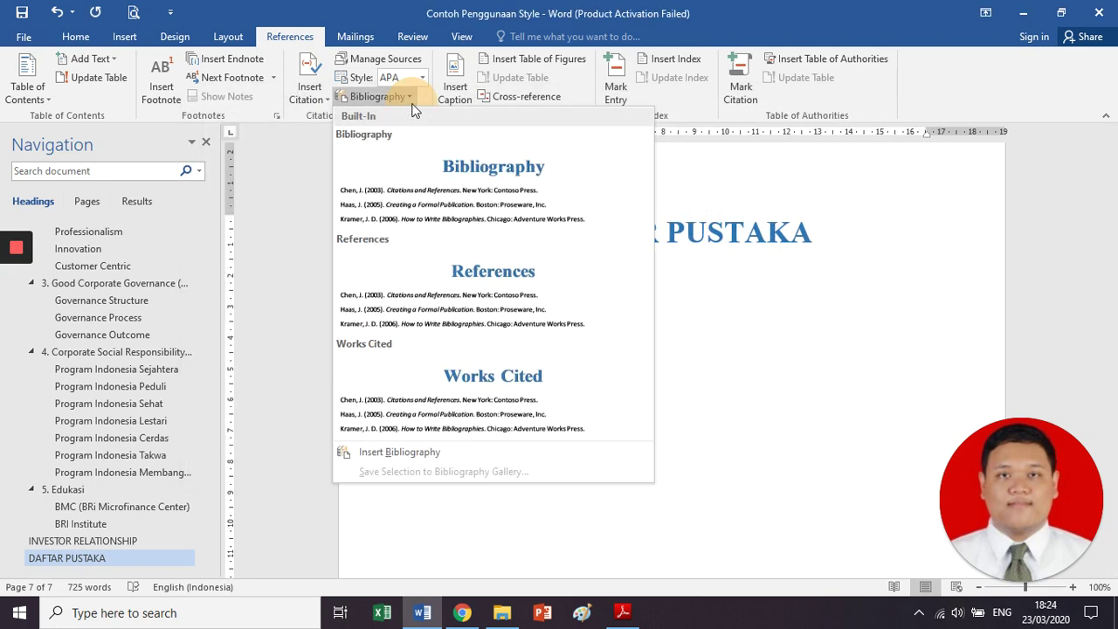
{"action": "left_click", "coordinate": [463, 276]}
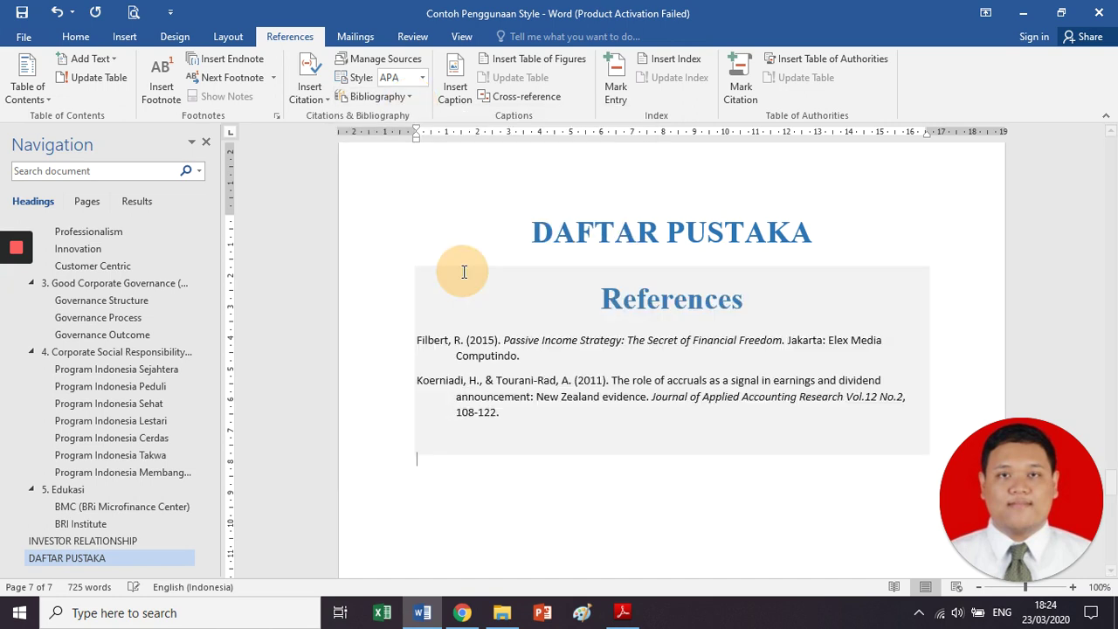
{"action": "left_click", "coordinate": [476, 468]}
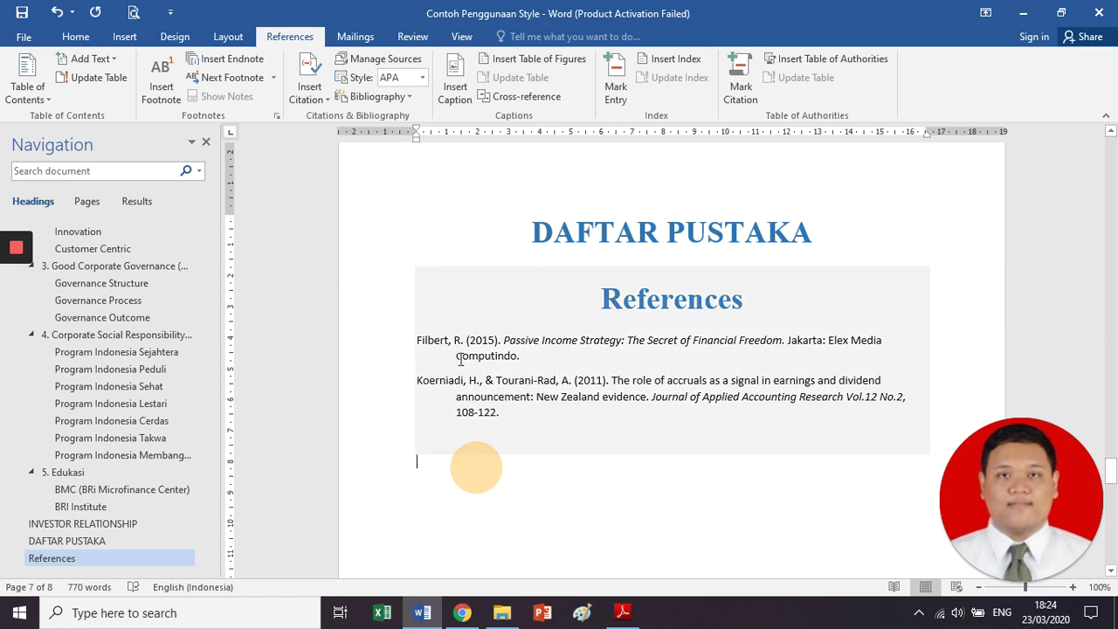
{"action": "left_click_drag", "start_coordinate": [427, 343], "coordinate": [524, 353]}
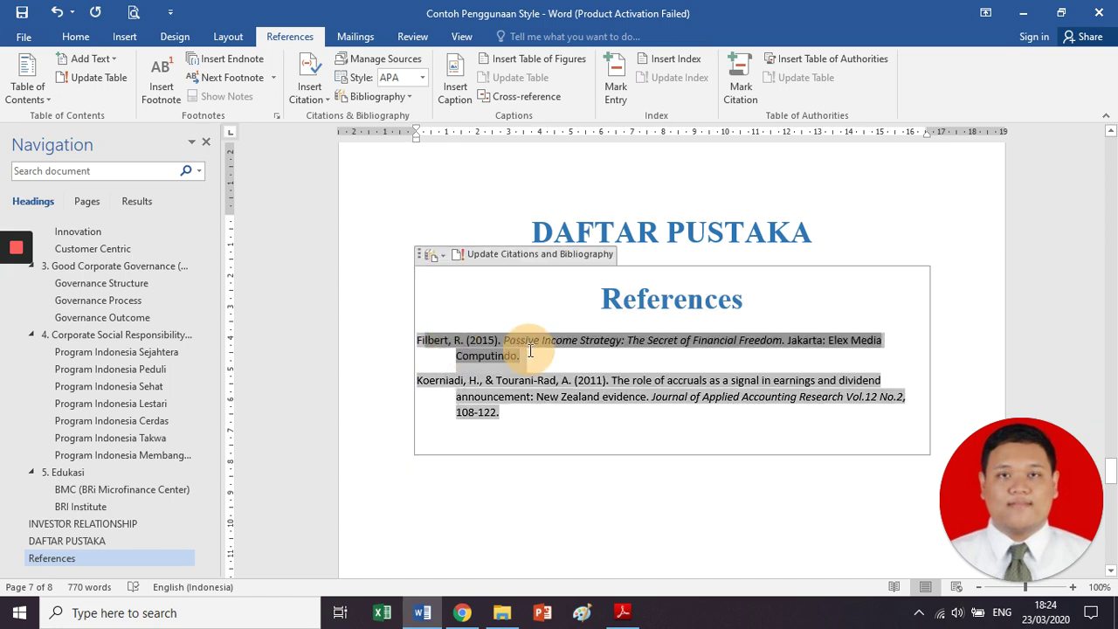
{"action": "left_click", "coordinate": [515, 384]}
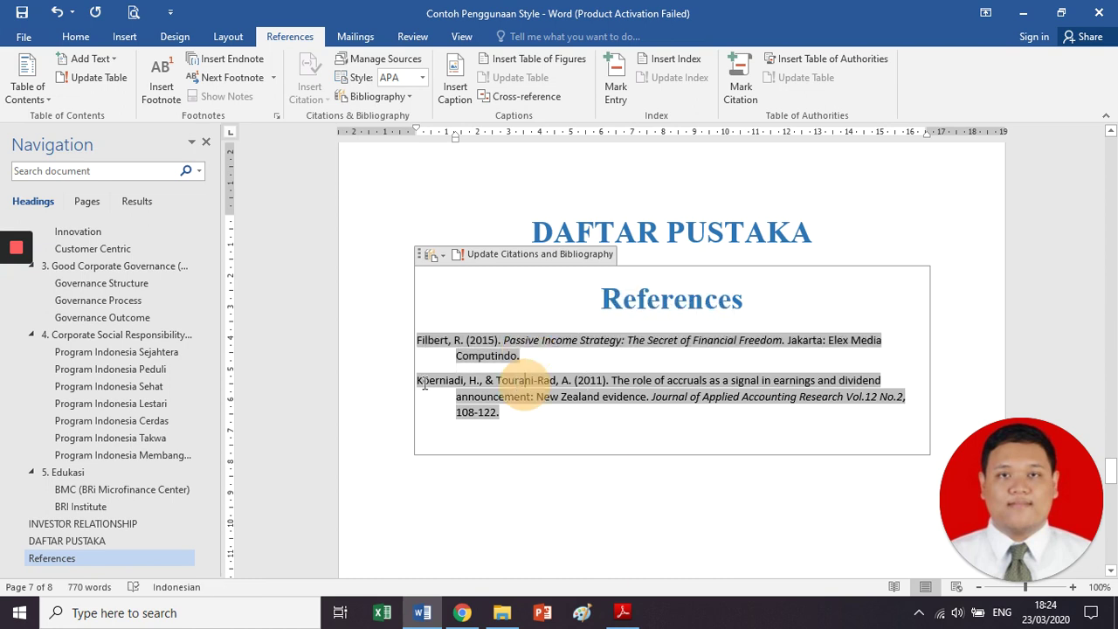
{"action": "left_click_drag", "start_coordinate": [421, 384], "coordinate": [503, 412]}
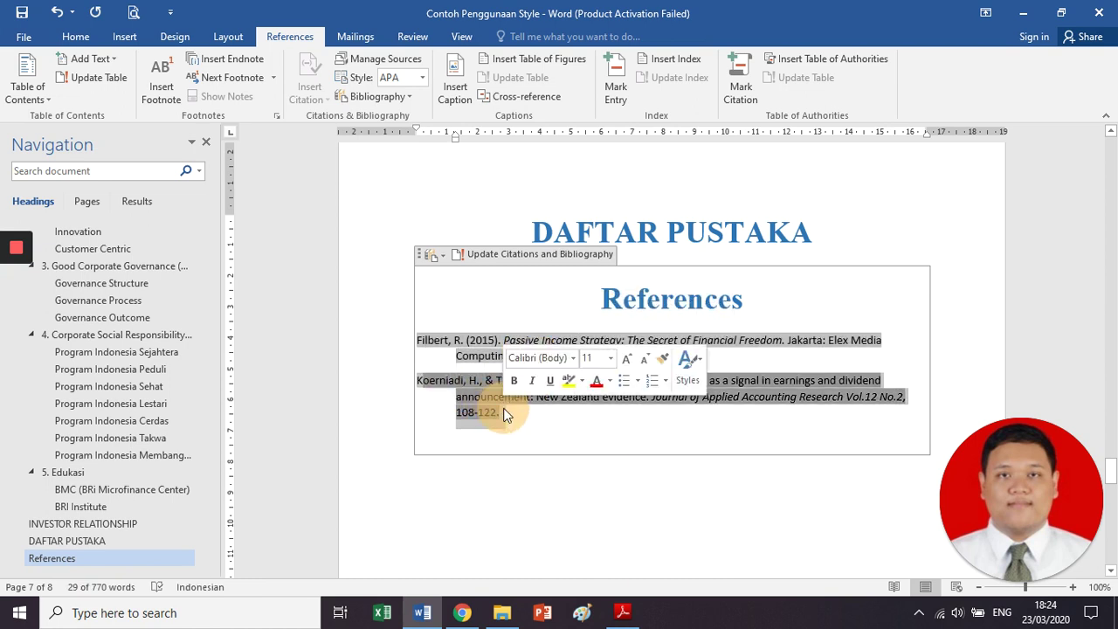
{"action": "left_click", "coordinate": [563, 489]}
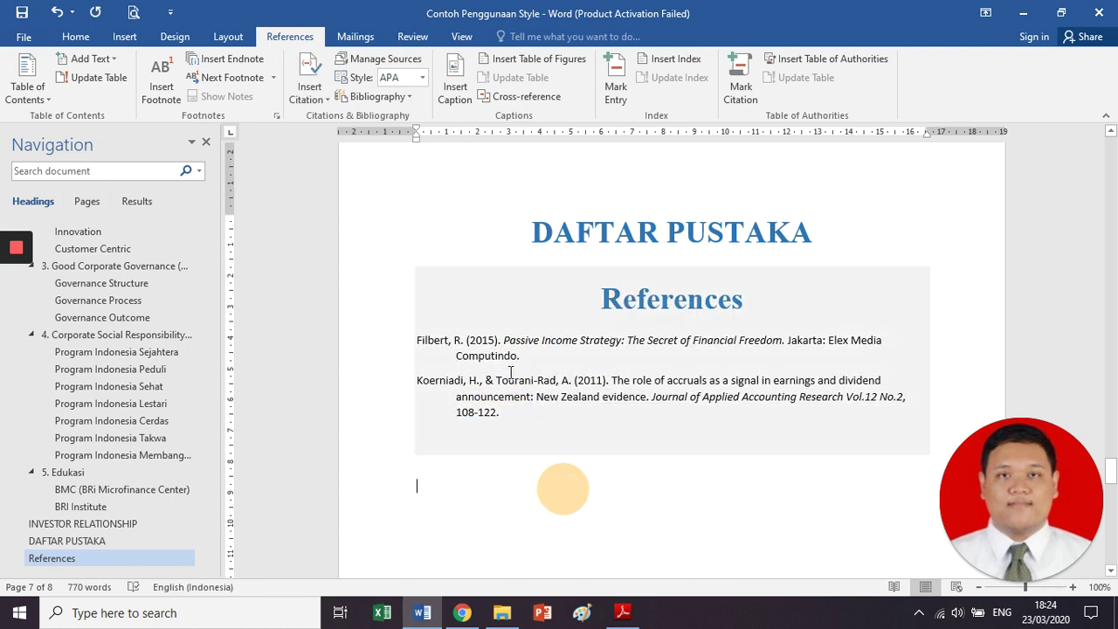